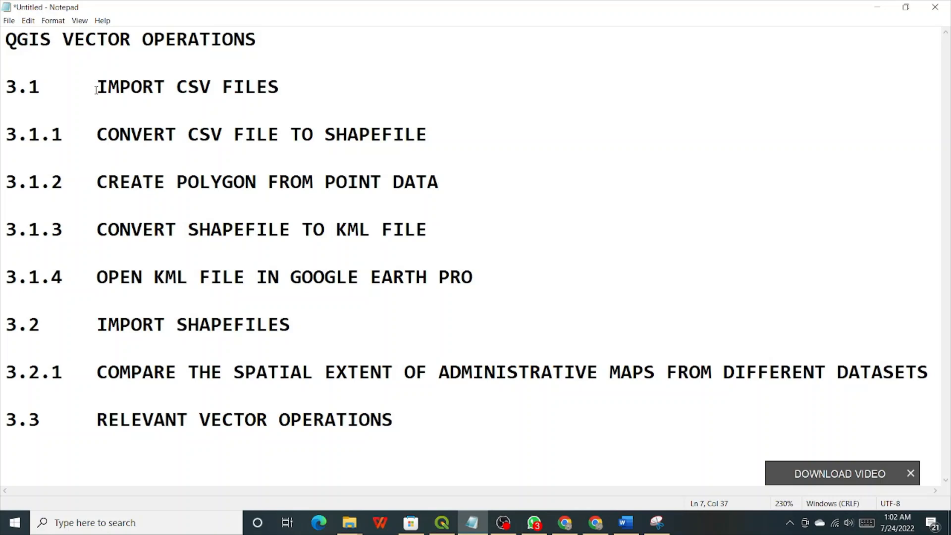
Highlight each outline heading in turn, from Import CSV Files through Import Shapefiles.
drag(97, 89, 290, 84)
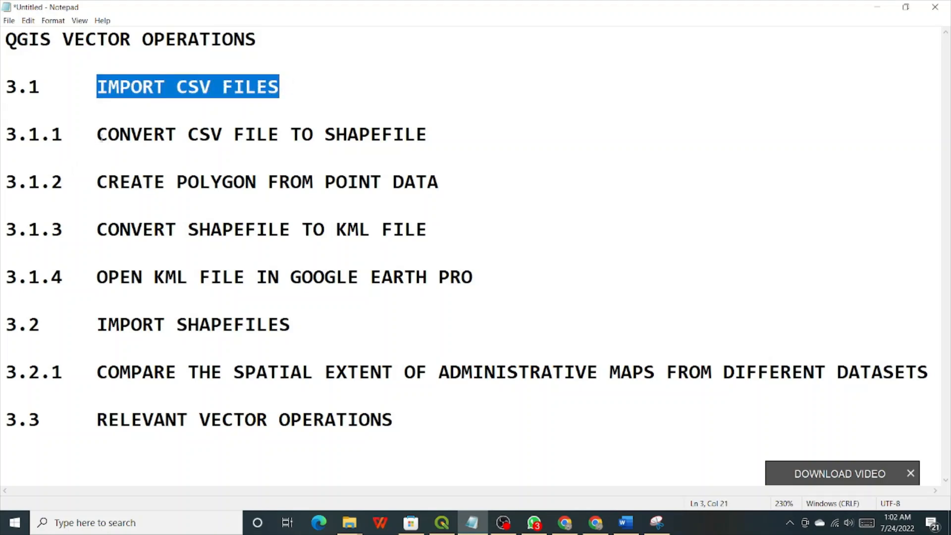
drag(96, 135, 424, 128)
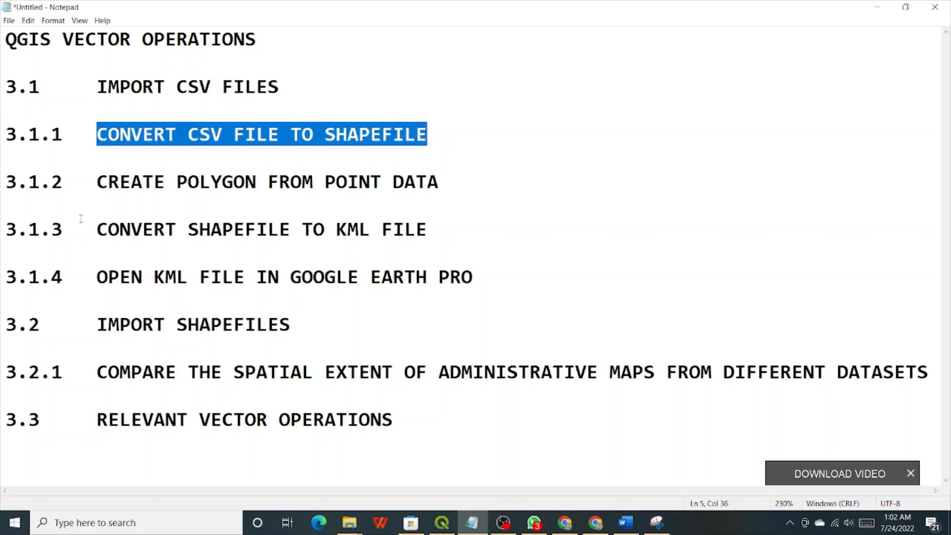
click(96, 182)
drag(97, 182, 447, 193)
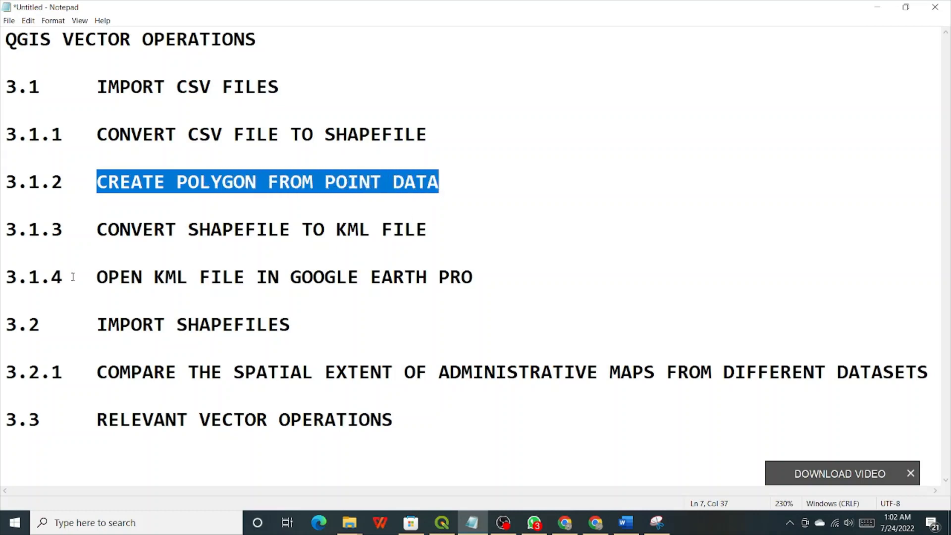
drag(98, 229, 443, 229)
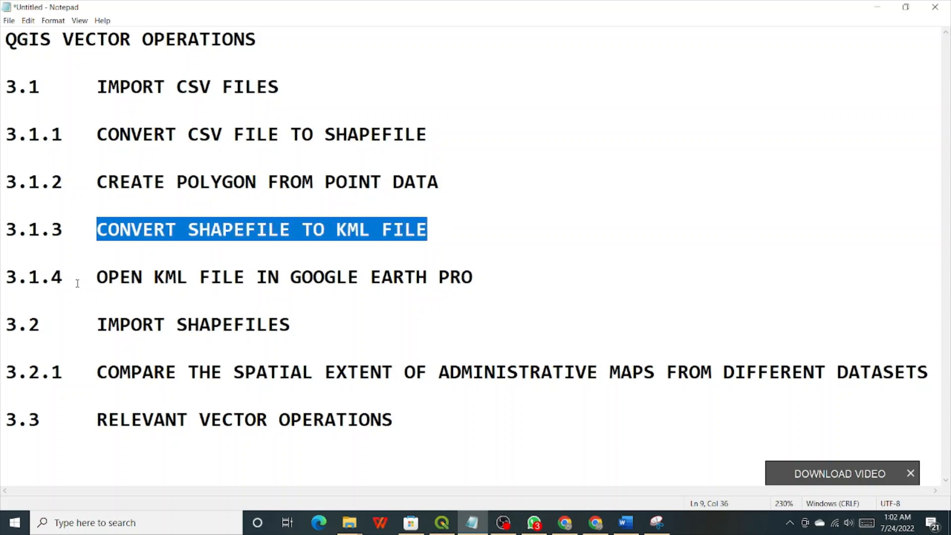
drag(96, 277, 477, 280)
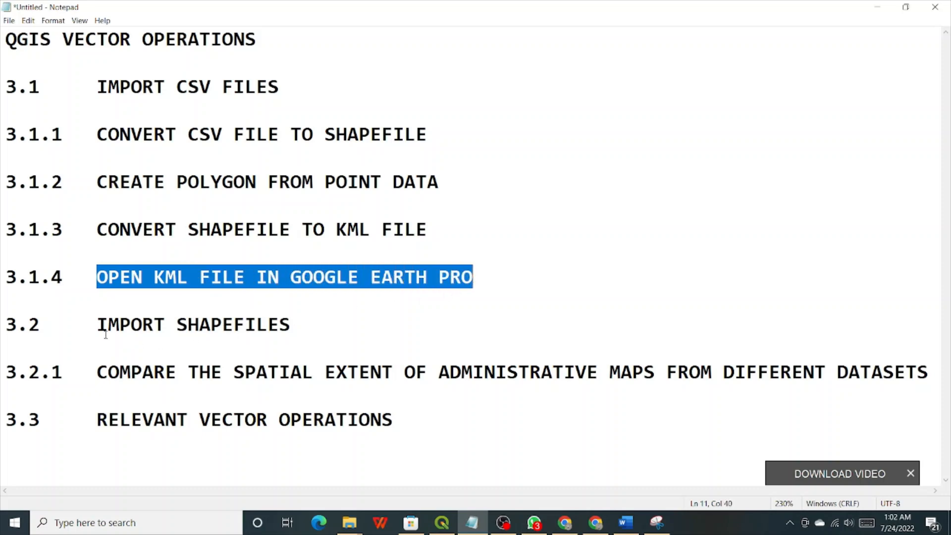
drag(108, 328, 295, 330)
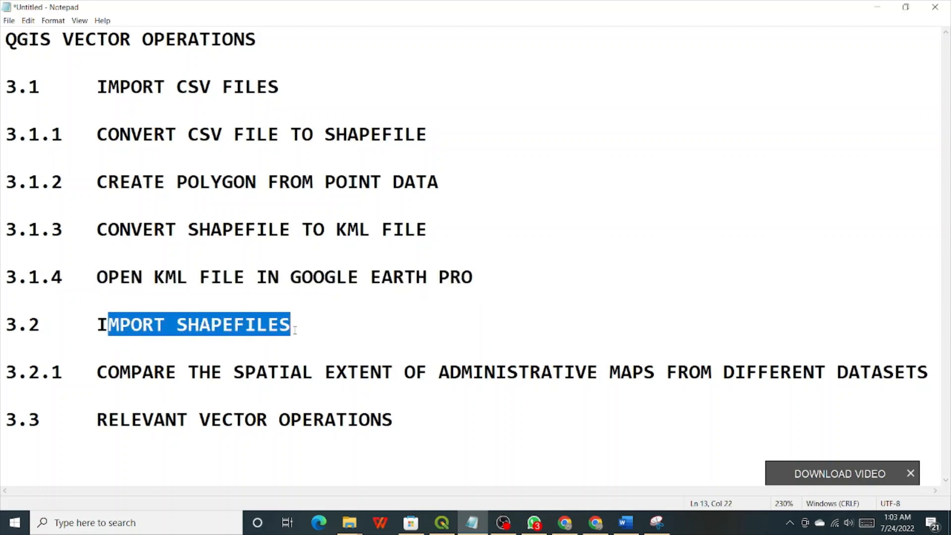
click(311, 327)
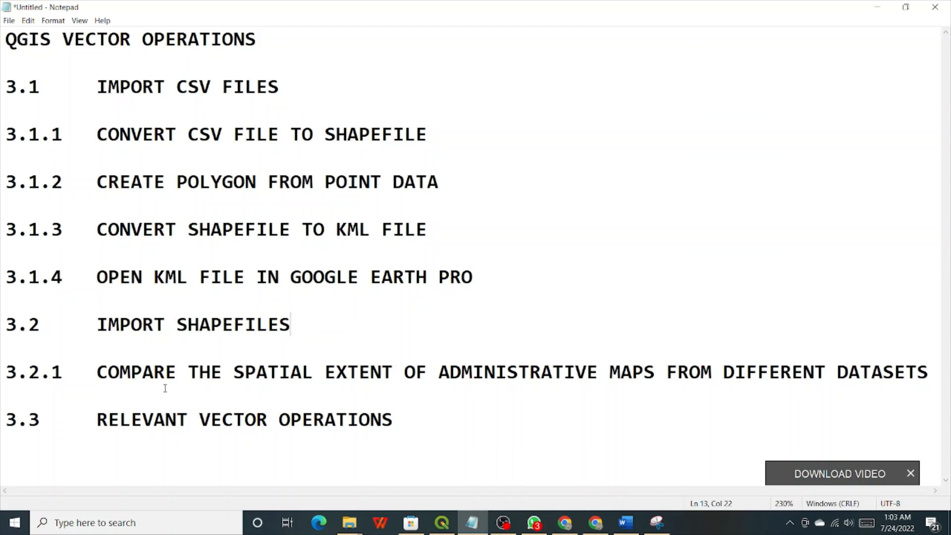
Highlight the admin-map comparison and Relevant Vector Operations headings, then bring up the QGIS project.
drag(98, 374, 770, 367)
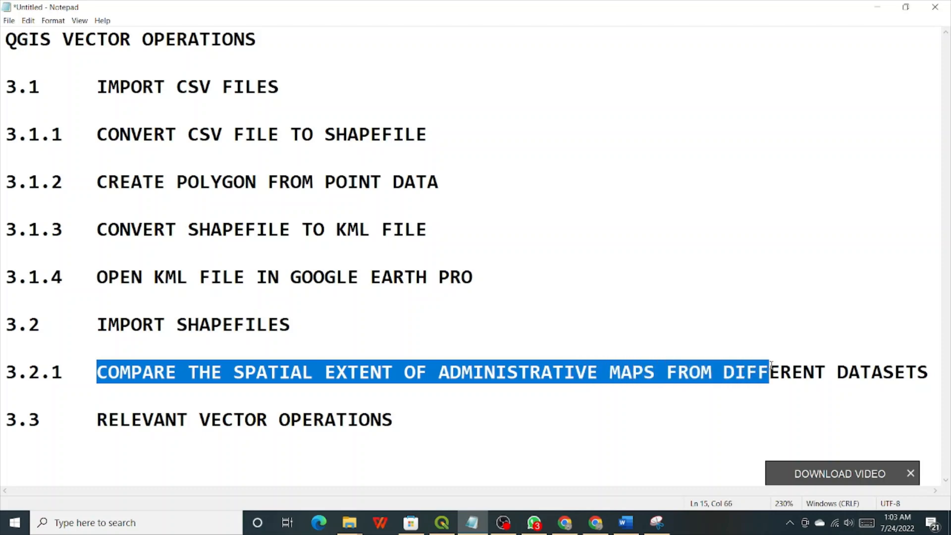
drag(770, 366, 847, 374)
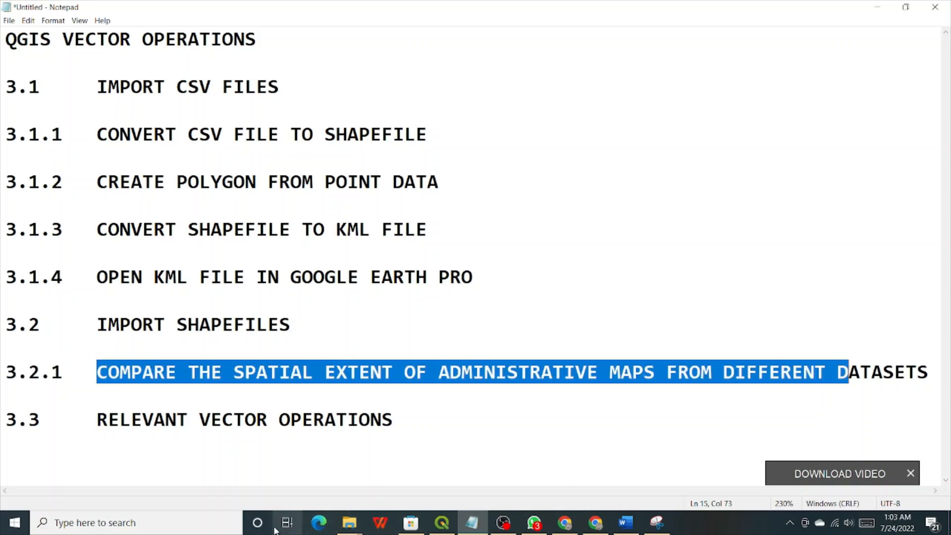
click(166, 373)
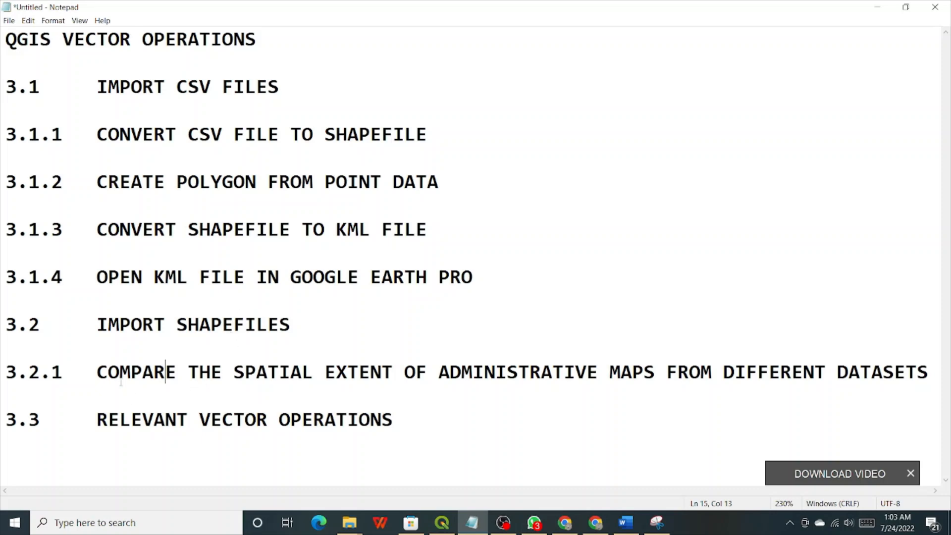
click(160, 231)
drag(96, 419, 396, 423)
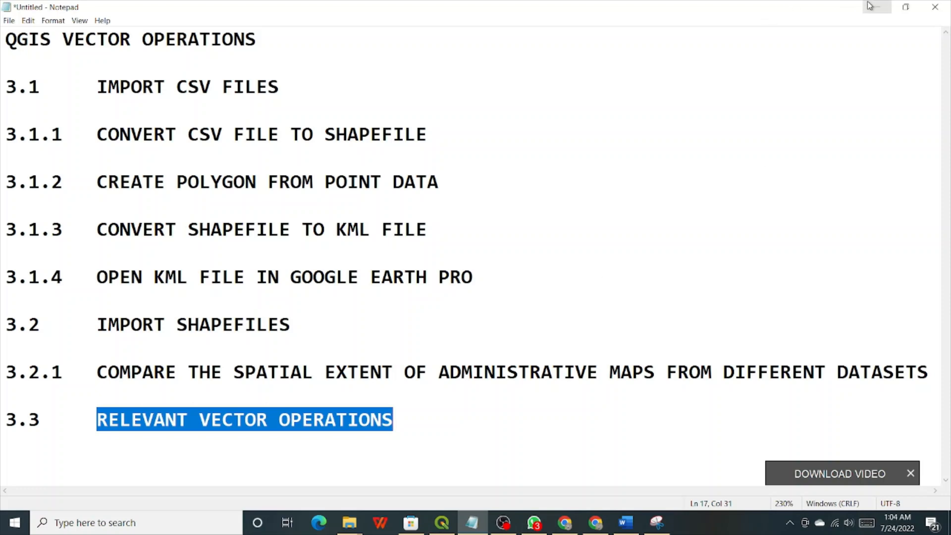
click(450, 525)
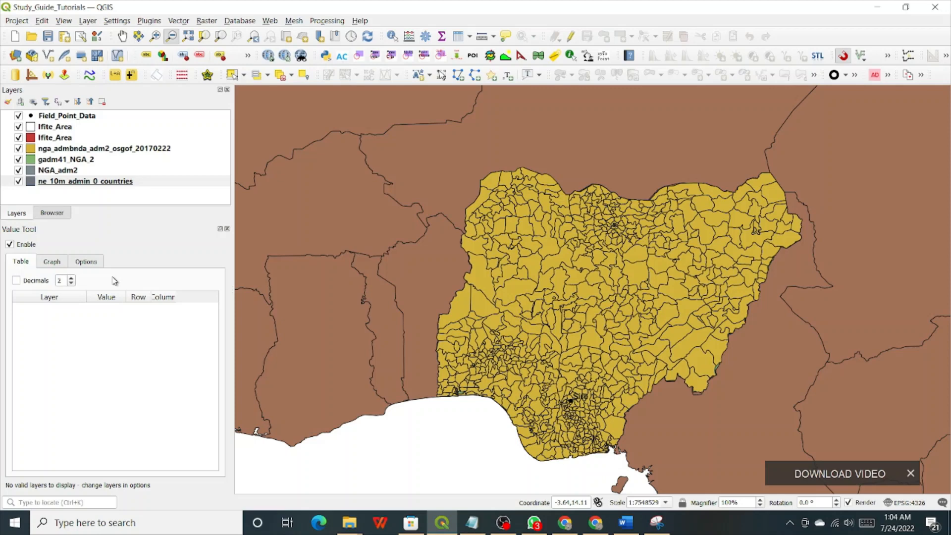
click(20, 21)
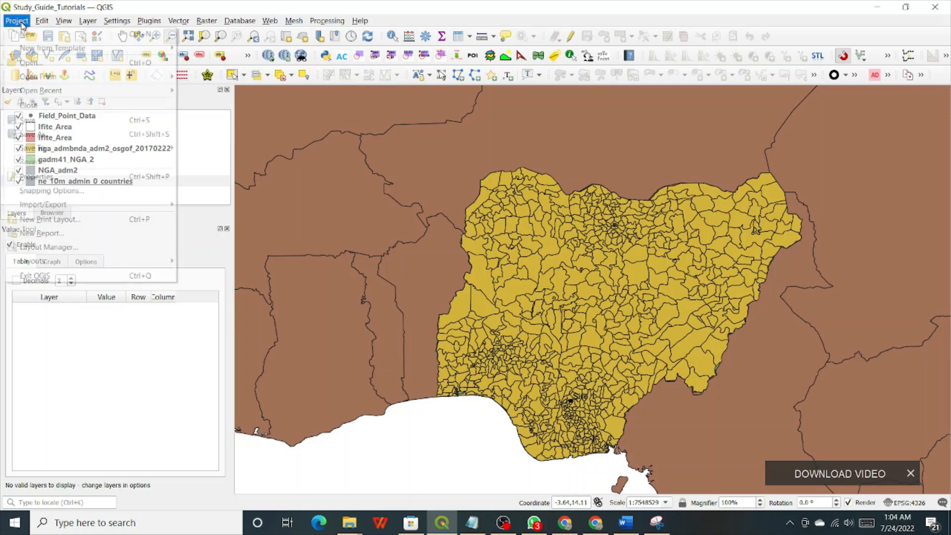
mouse_move(36, 79)
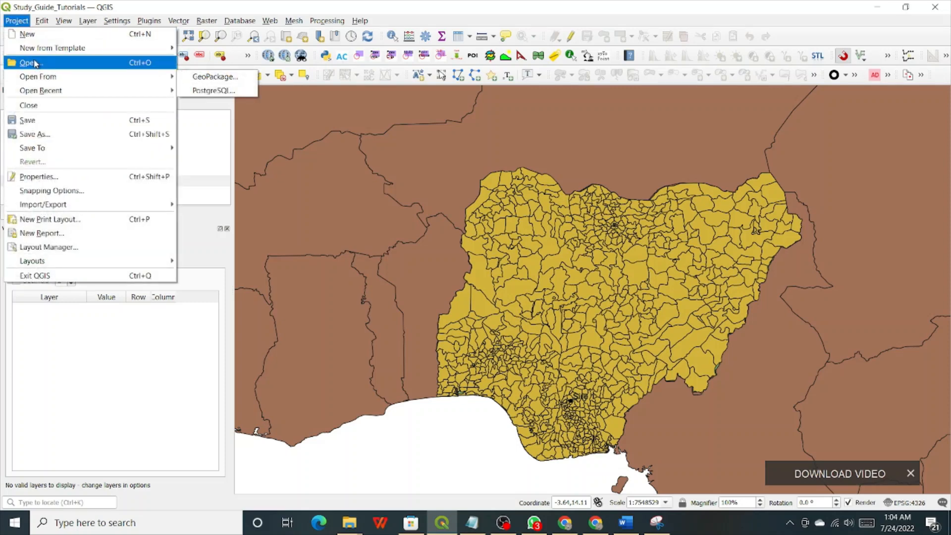
click(35, 63)
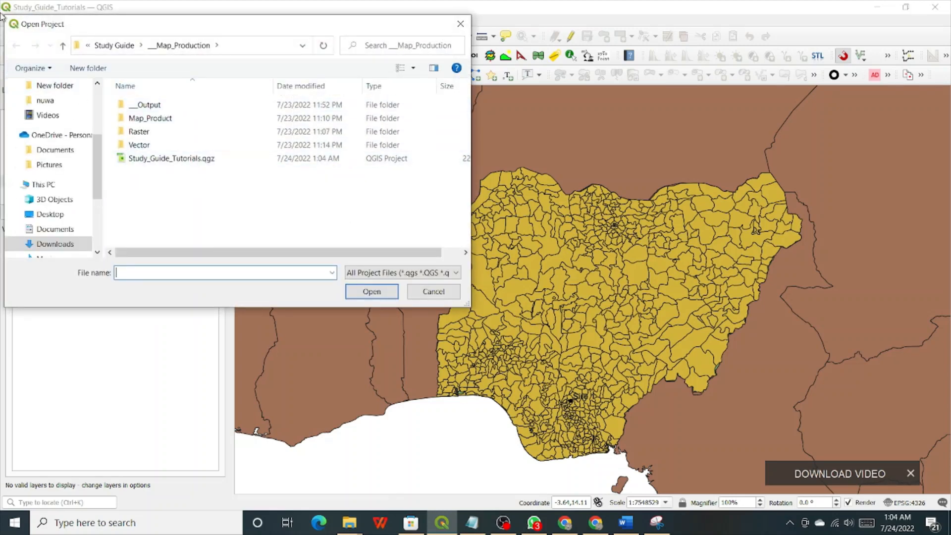
click(166, 161)
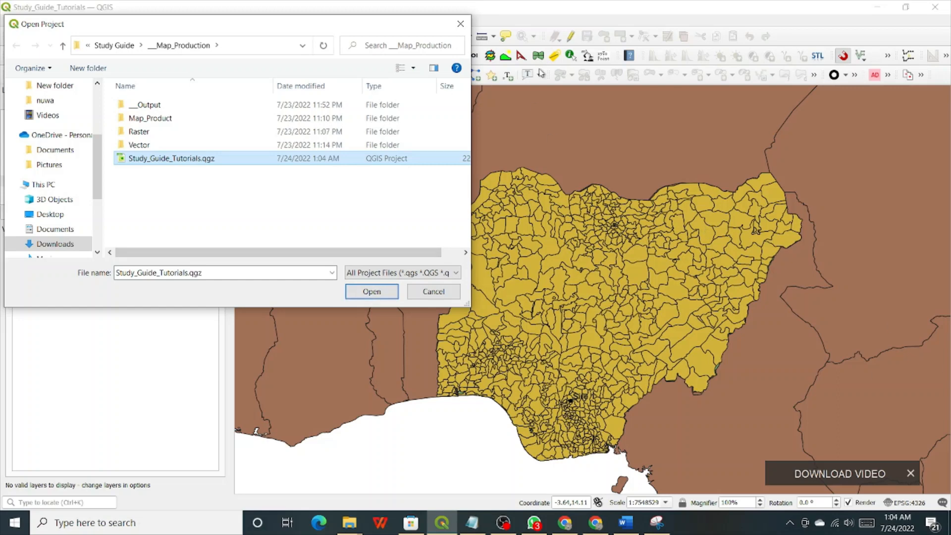
click(460, 26)
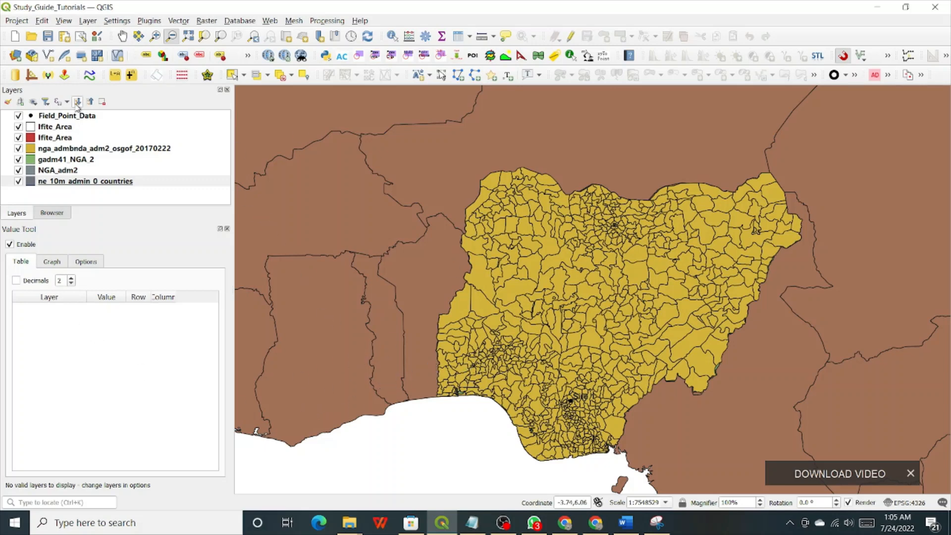
From the Data Source Manager's vector page, browse to the EarthExplorer_River_Vector folder.
click(16, 57)
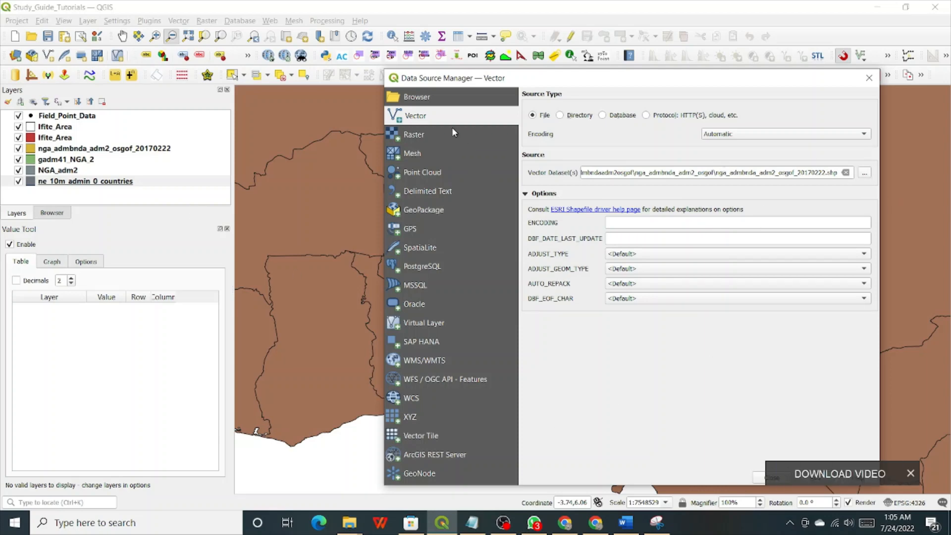
click(429, 135)
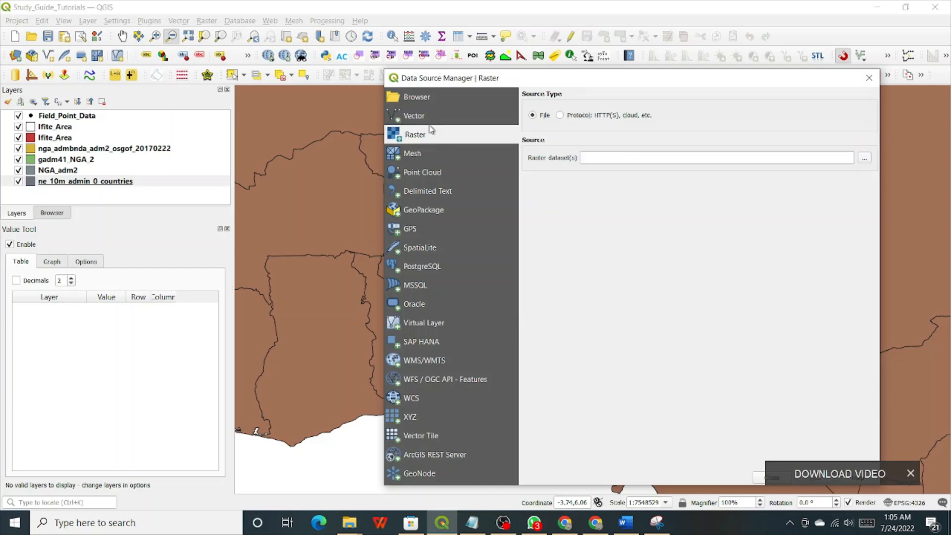
click(429, 115)
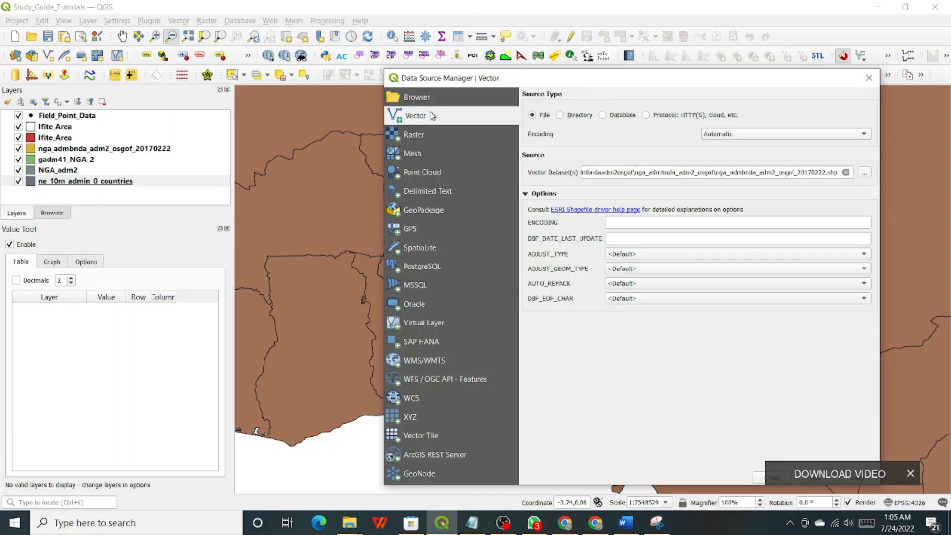
click(864, 173)
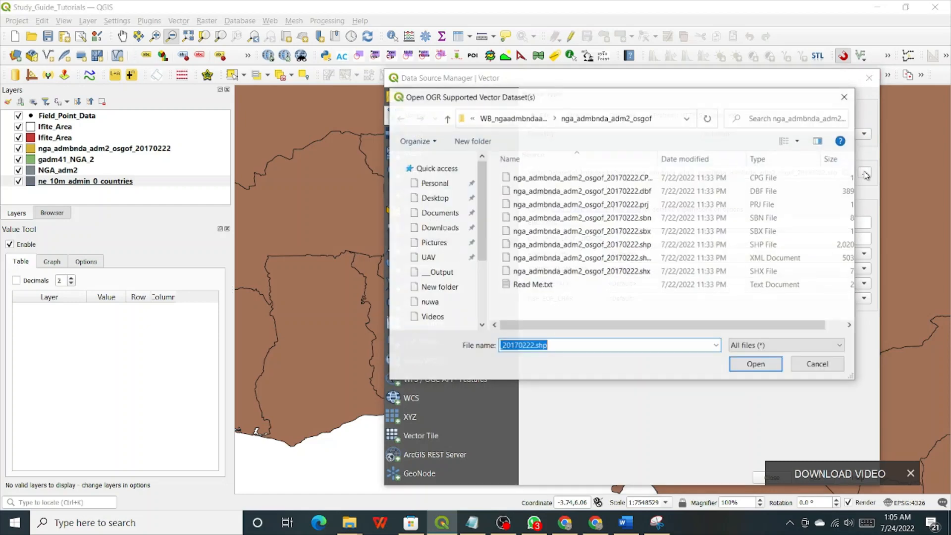
click(447, 119)
click(447, 120)
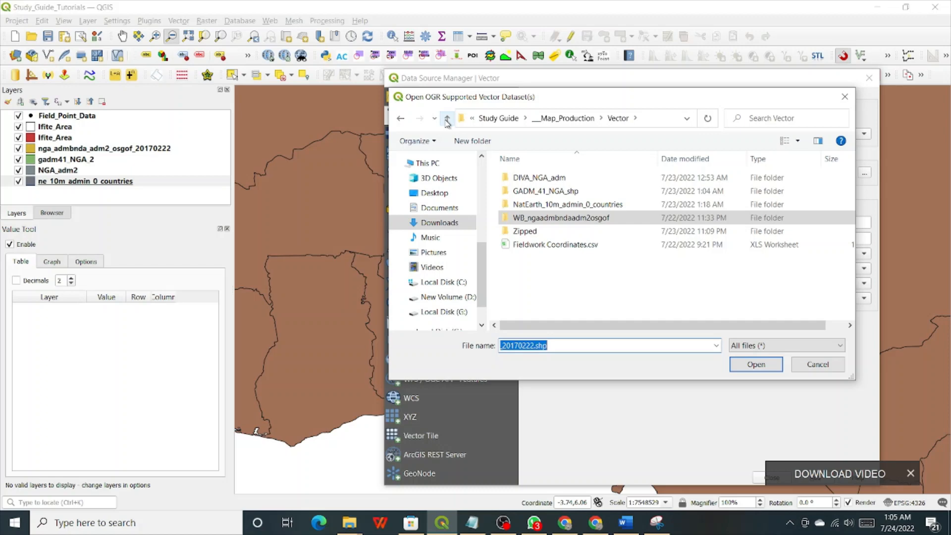
click(447, 120)
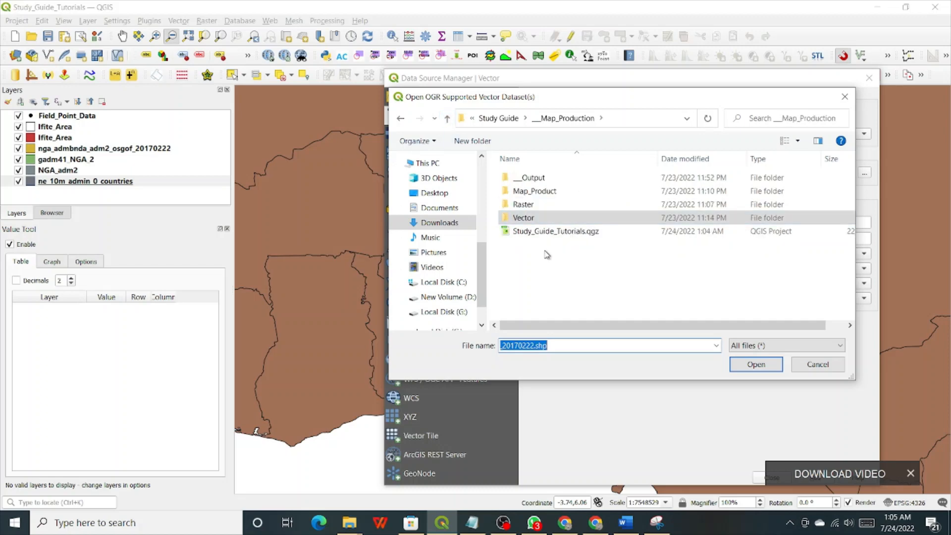
double_click(529, 205)
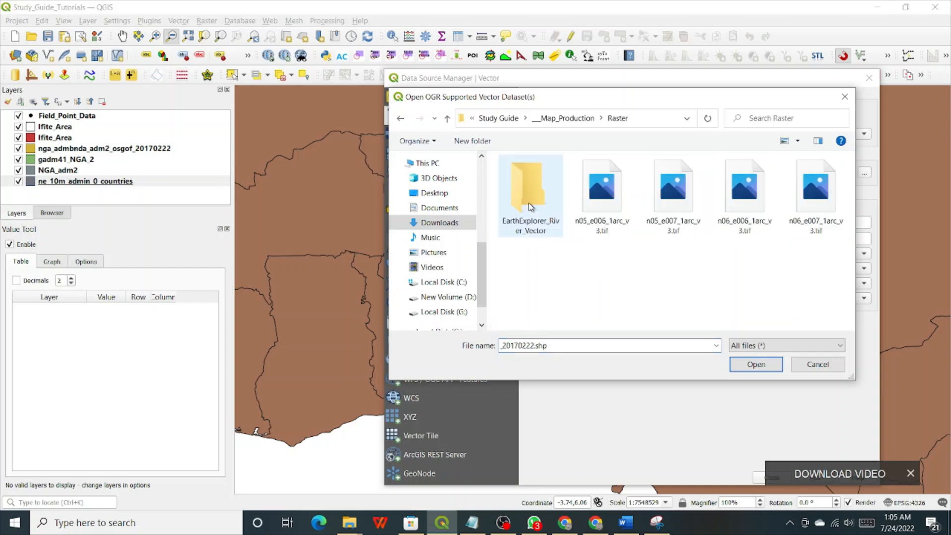
click(529, 198)
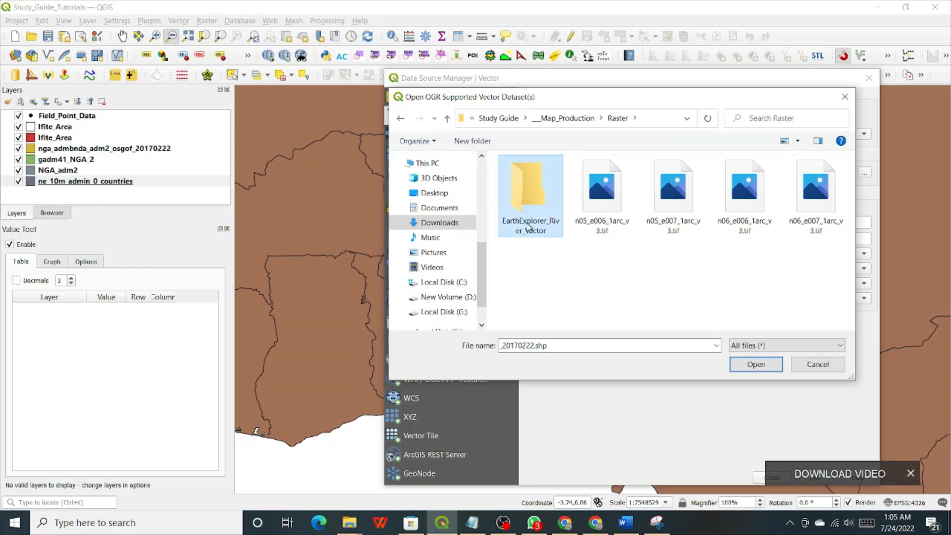
double_click(534, 201)
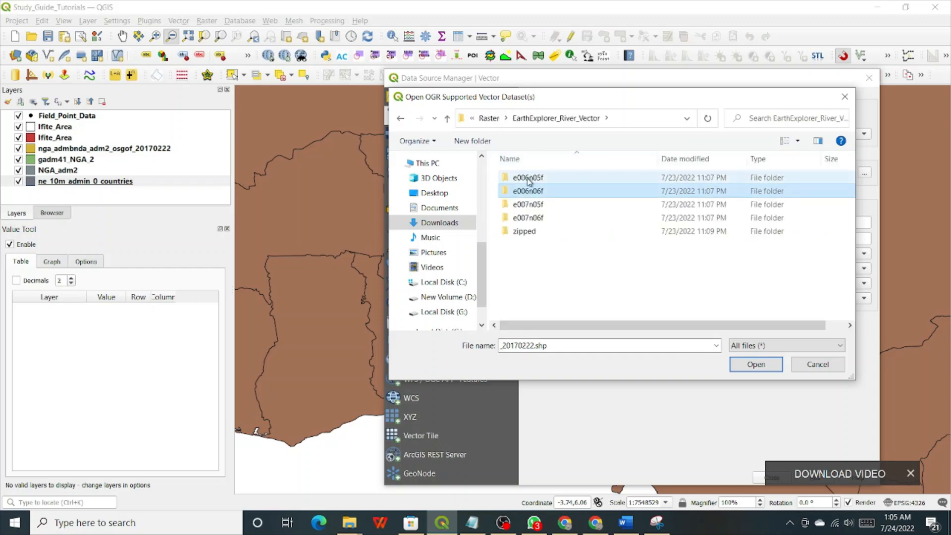
double_click(515, 231)
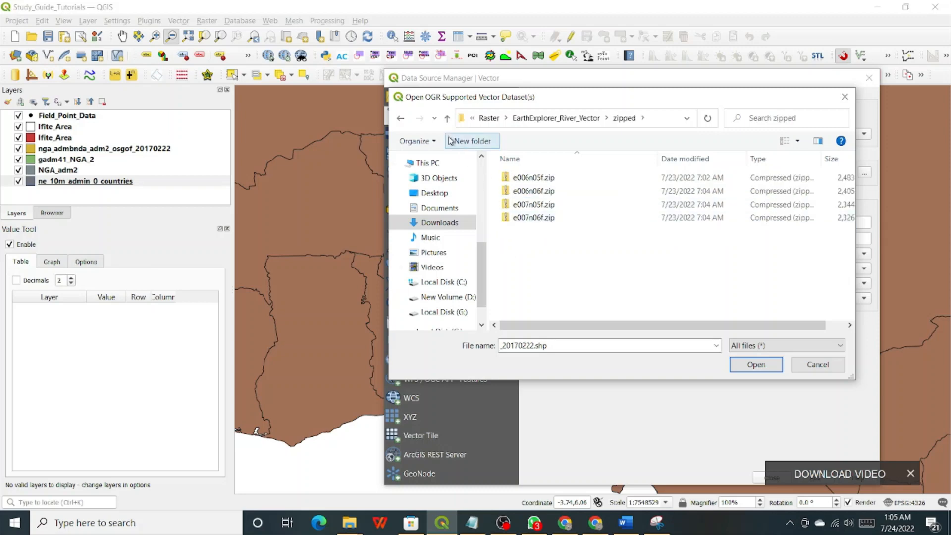
click(447, 118)
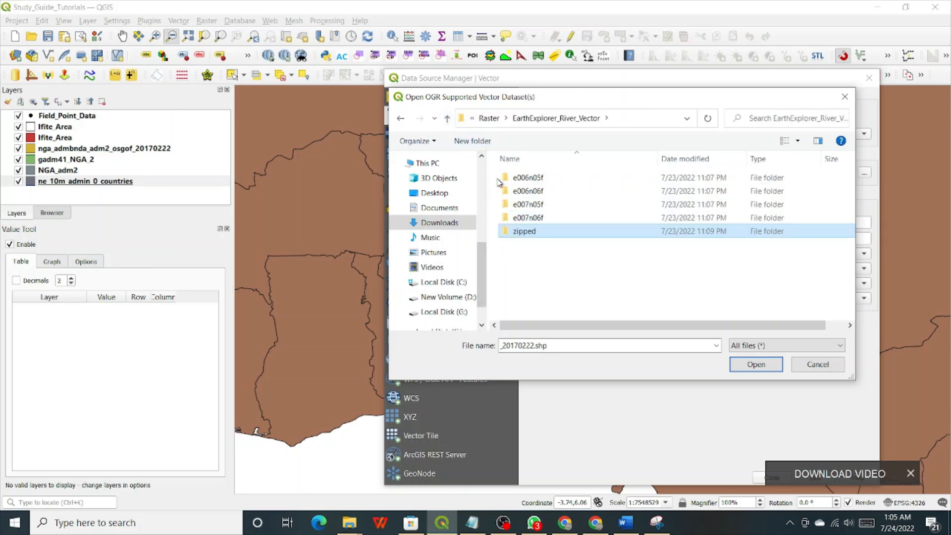
Choose e006n05f.shp inside the e006n05f folder and add it as a layer.
drag(494, 173, 543, 222)
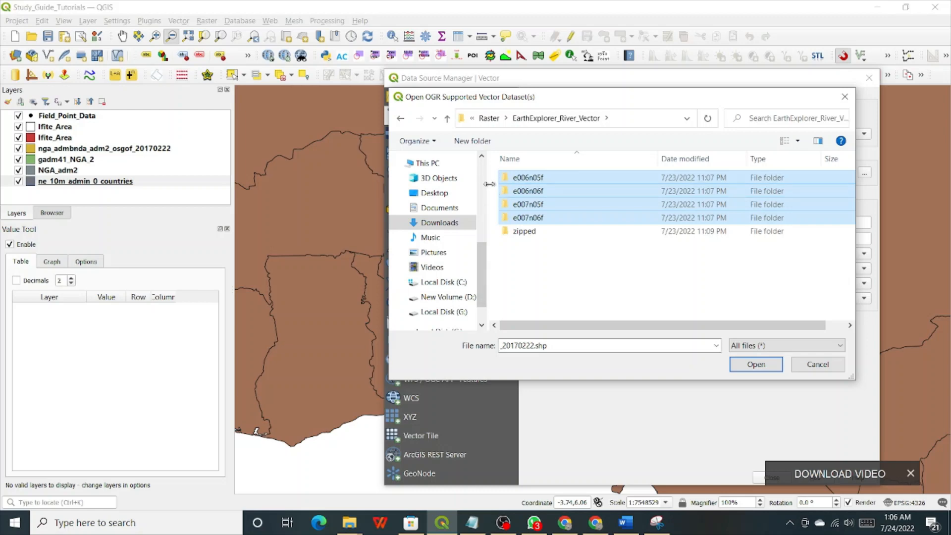
click(526, 179)
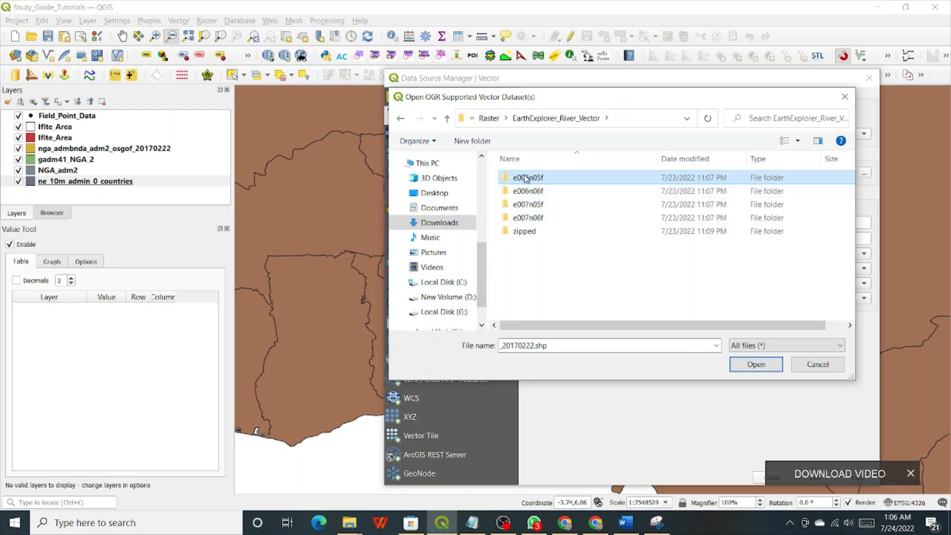
double_click(526, 178)
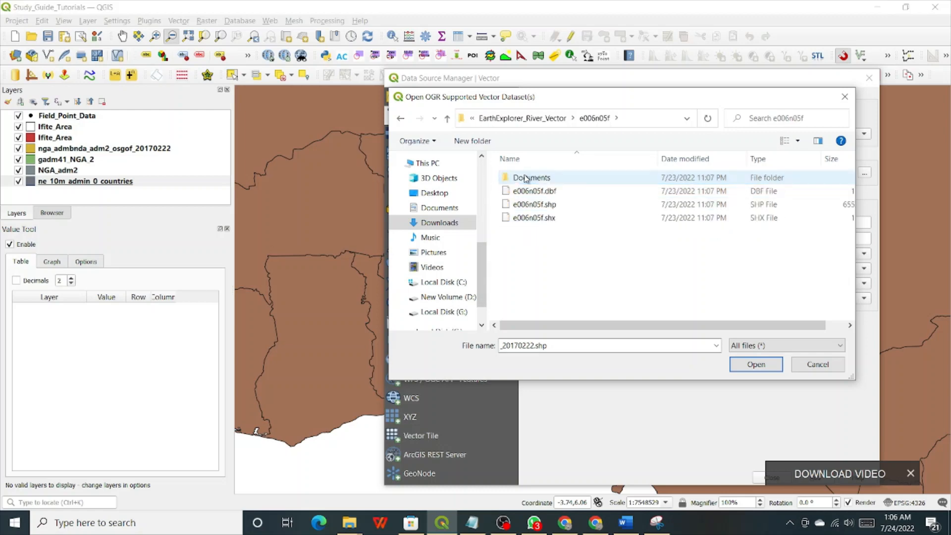
click(530, 207)
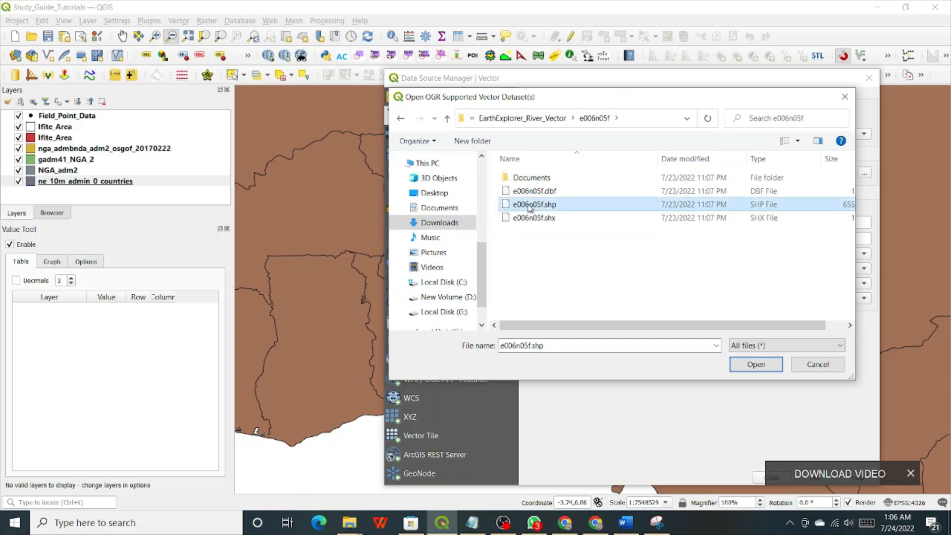
click(742, 363)
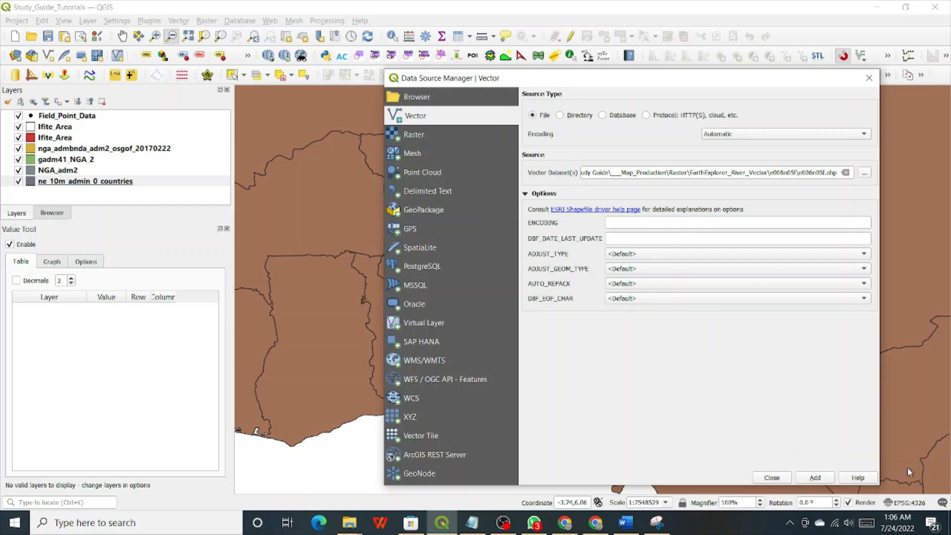
click(822, 479)
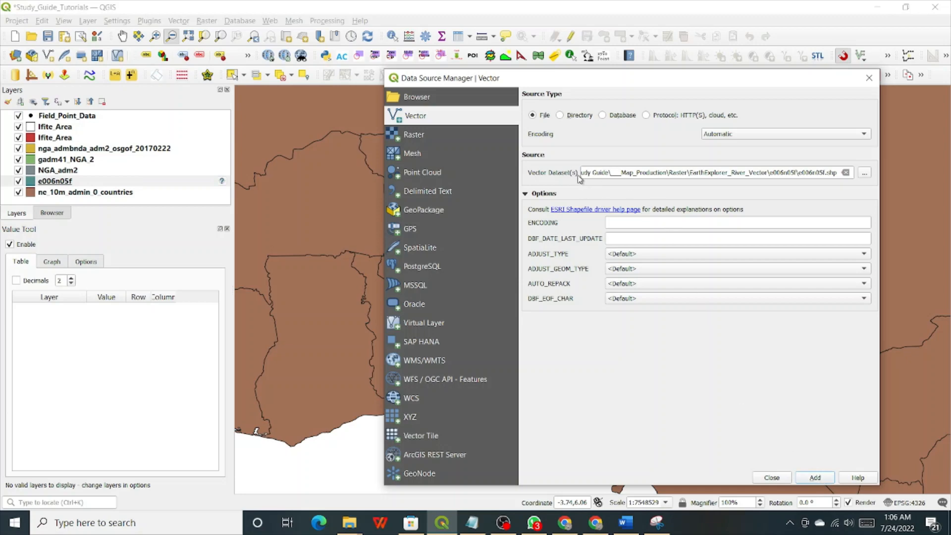
Add the e006n06f.shp river shapefile as a layer.
click(865, 175)
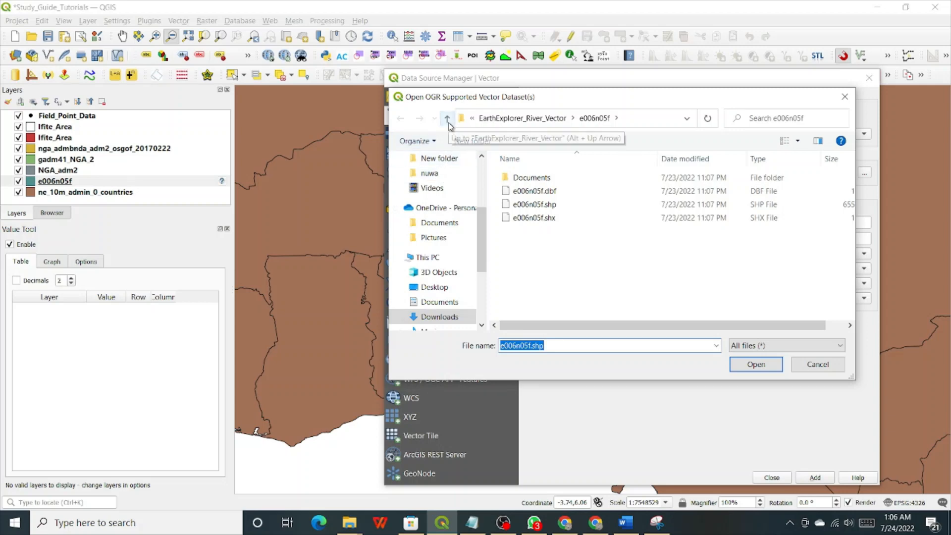
click(447, 119)
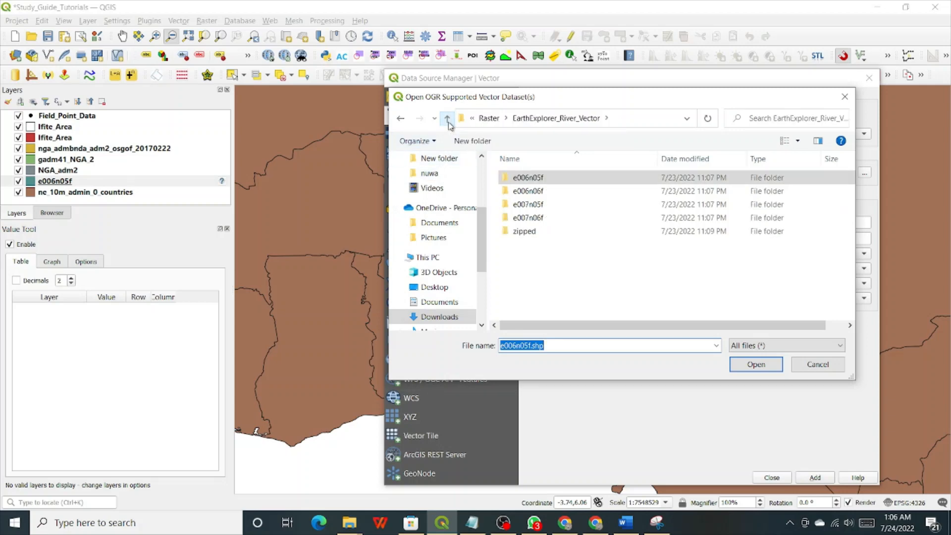
double_click(526, 192)
click(531, 206)
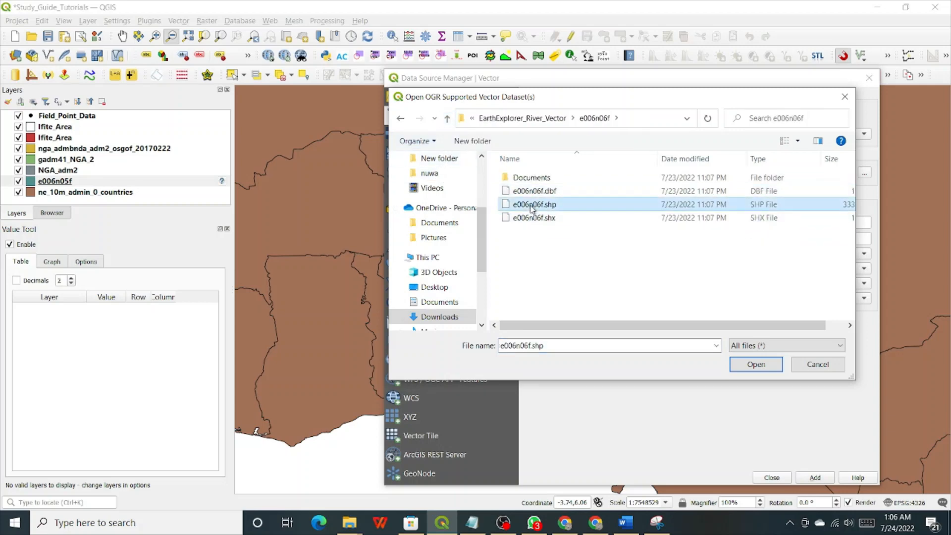
click(772, 365)
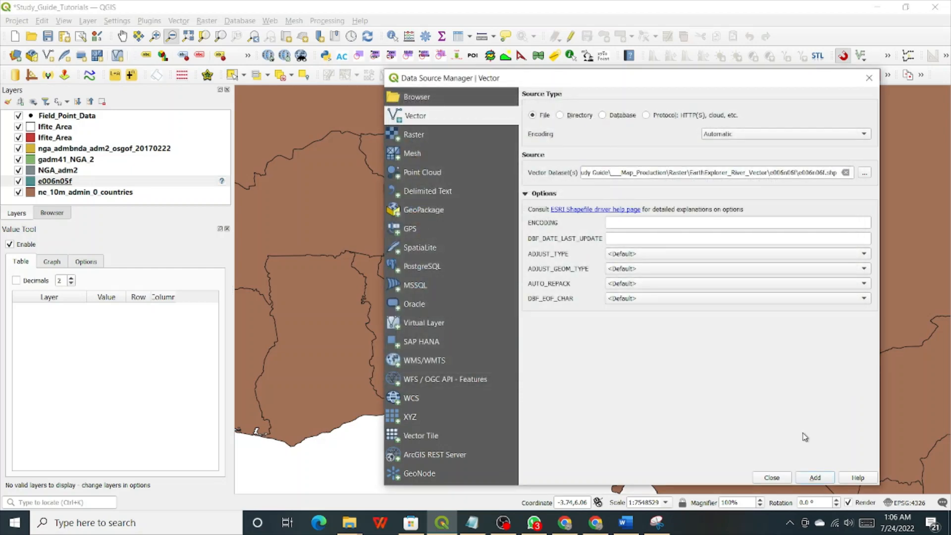
click(810, 478)
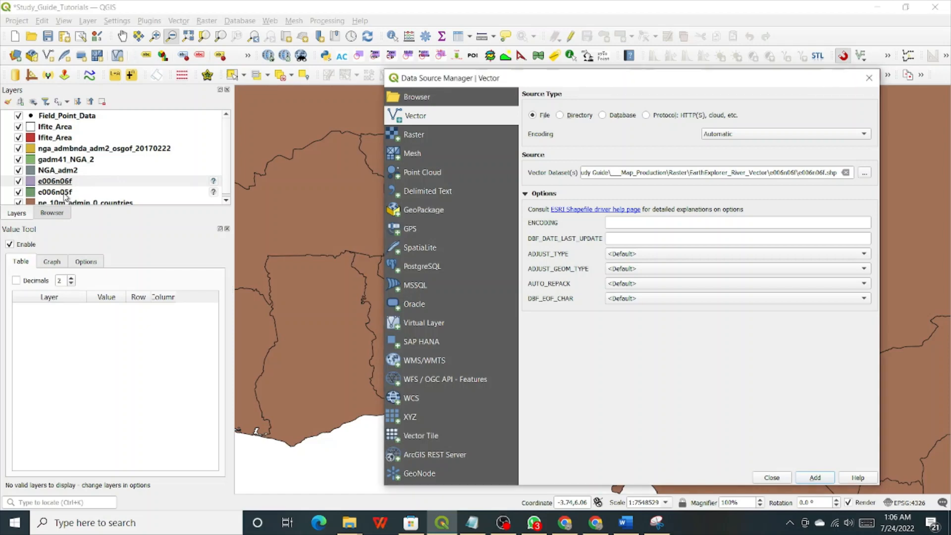
Add the e007n05f.shp river shapefile as a layer.
click(864, 174)
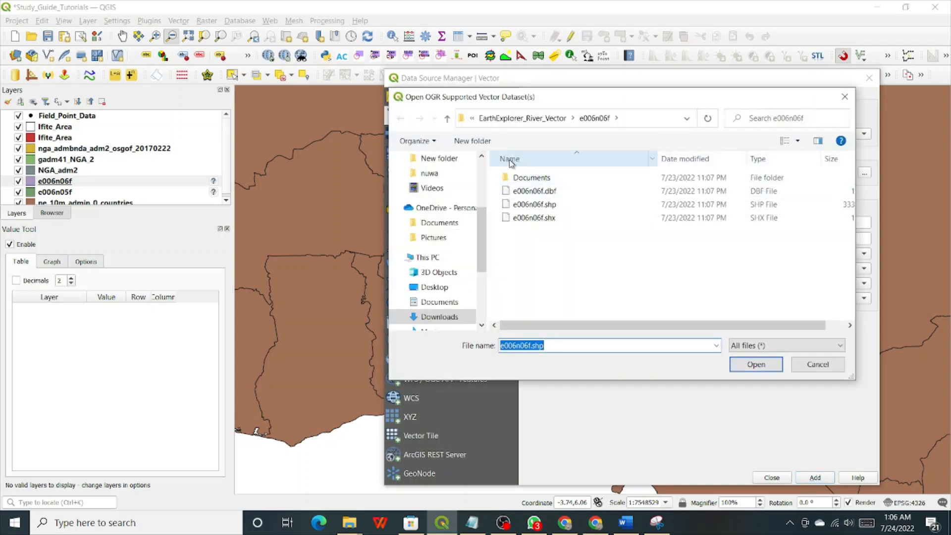
click(446, 120)
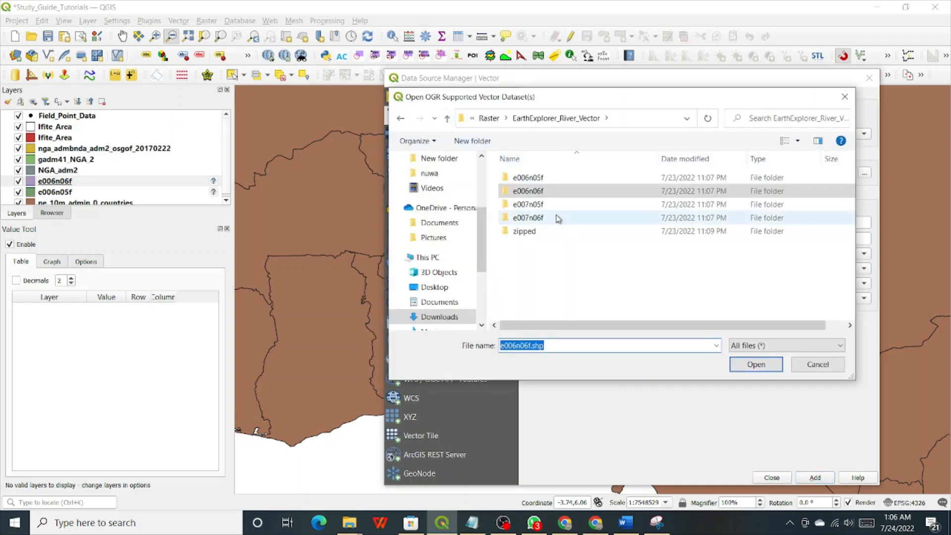
double_click(543, 209)
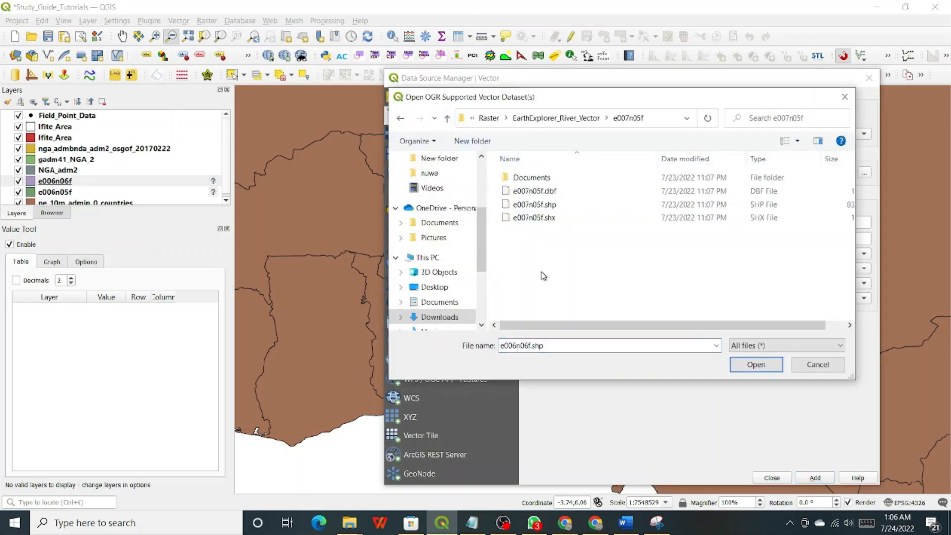
click(535, 207)
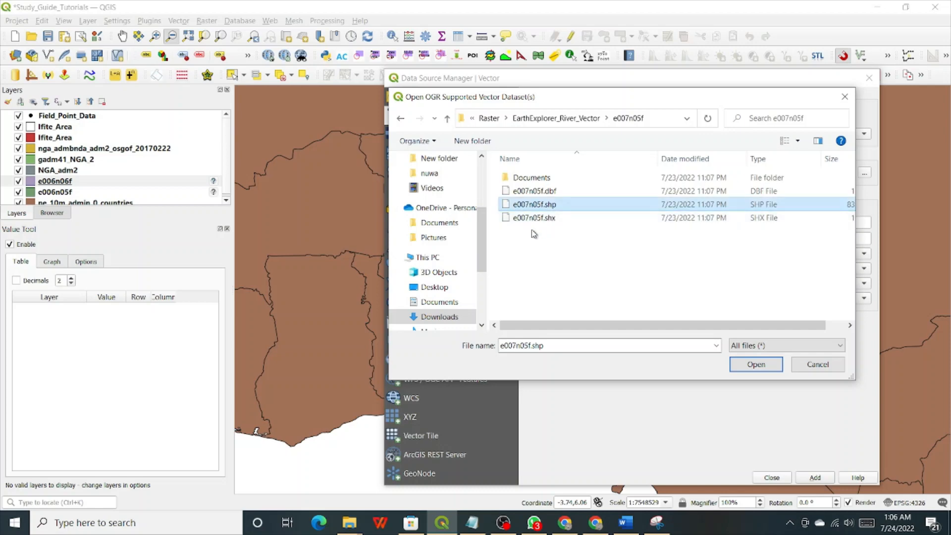
click(754, 364)
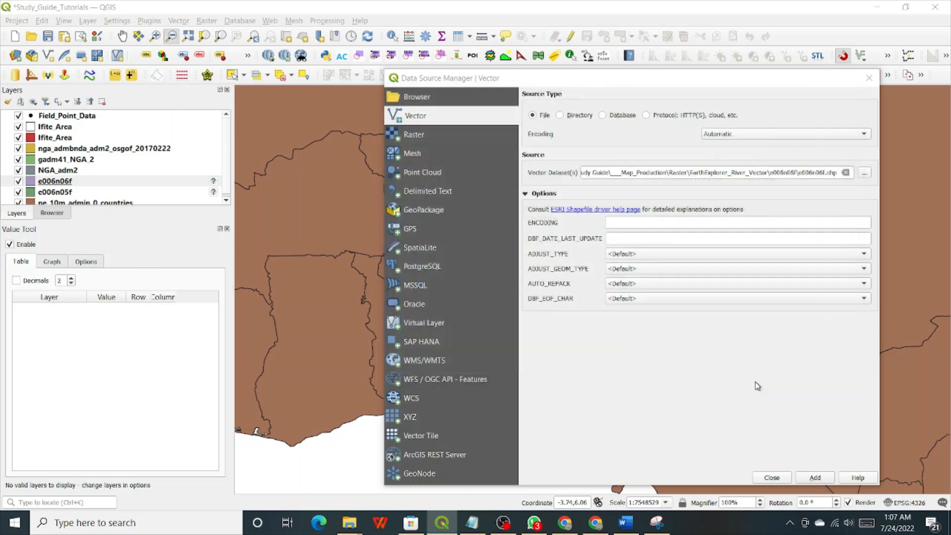
click(815, 479)
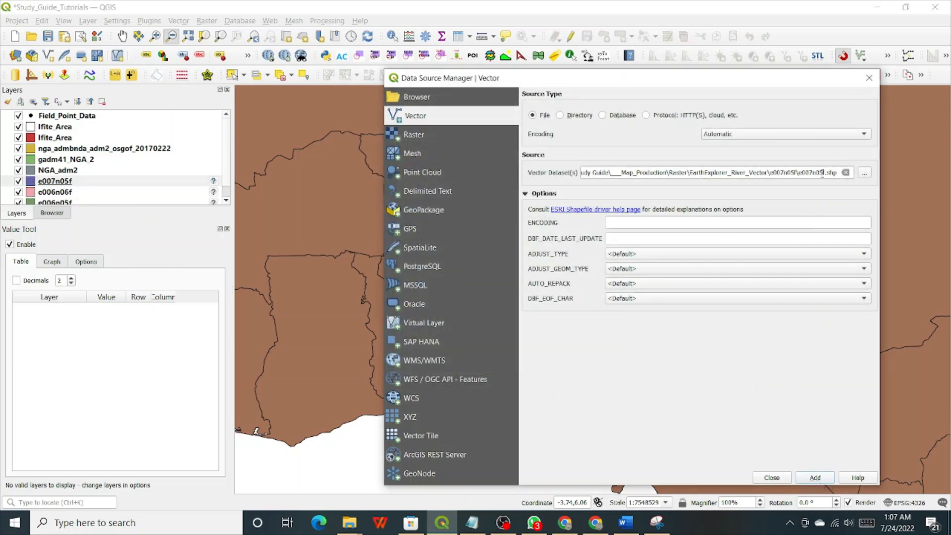
Add the e007n06f.shp river shapefile as a layer and close the data source manager.
click(866, 175)
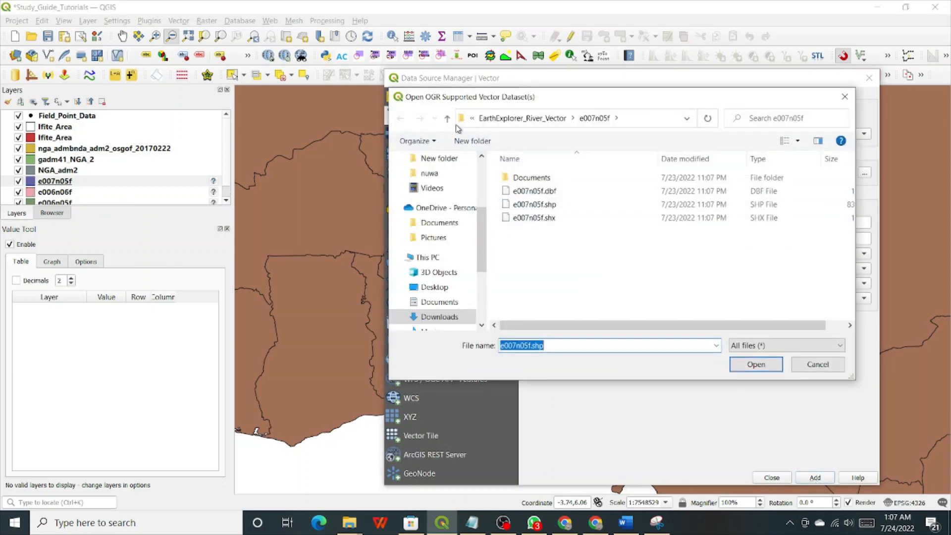
click(447, 118)
click(528, 219)
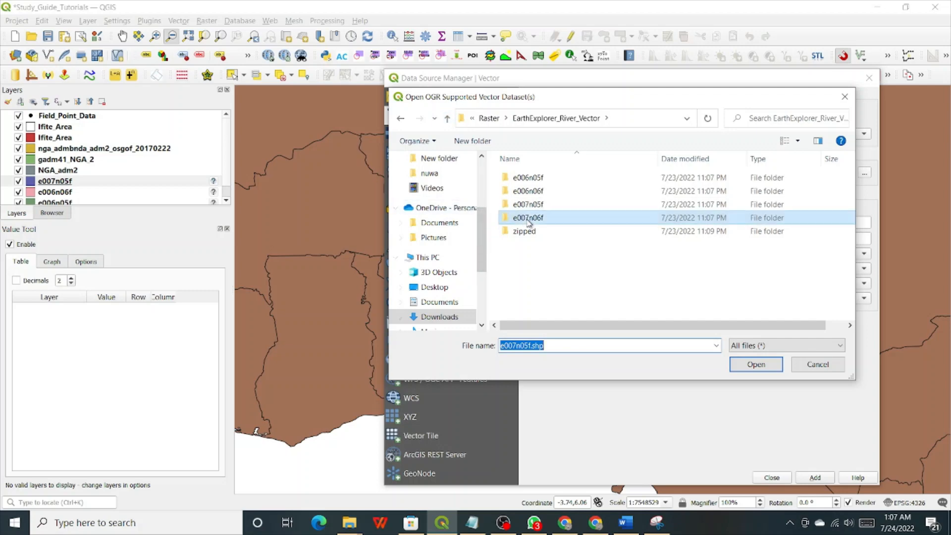
click(771, 370)
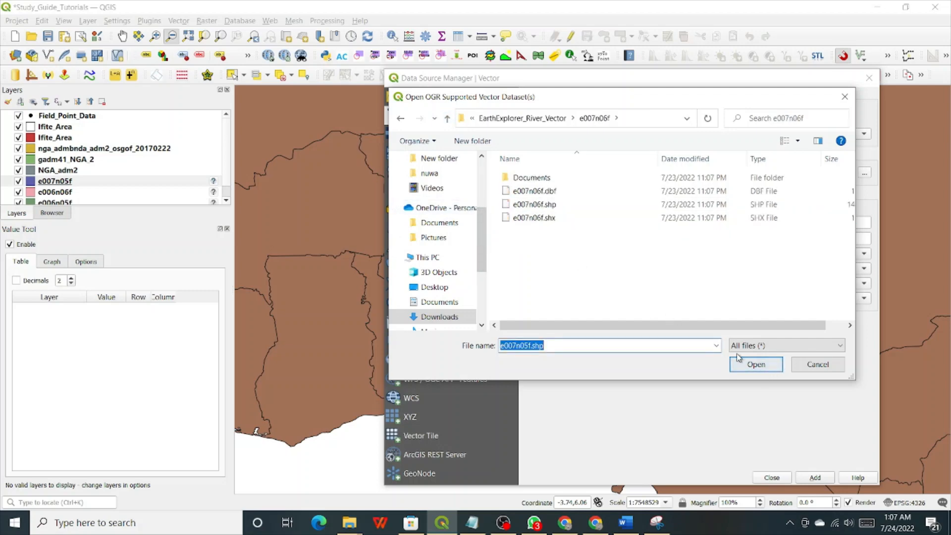
click(511, 205)
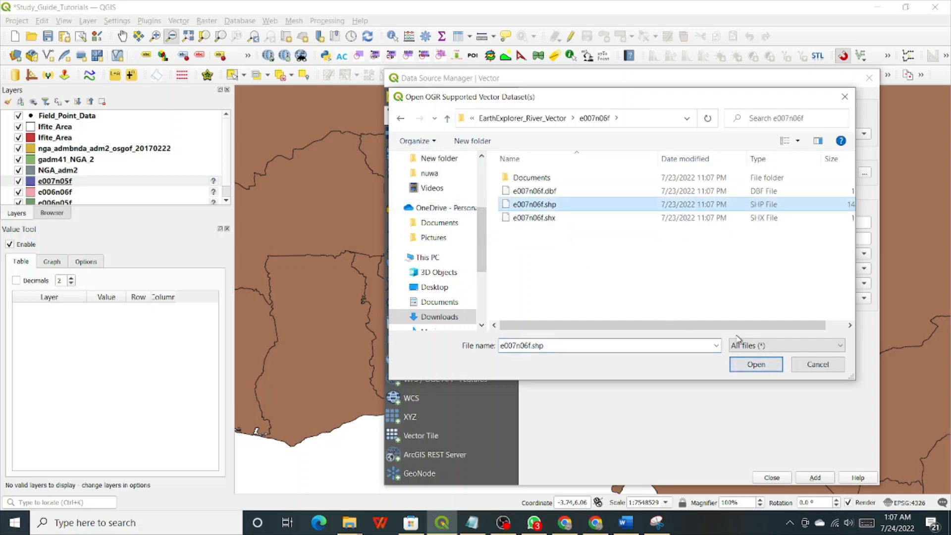
click(757, 365)
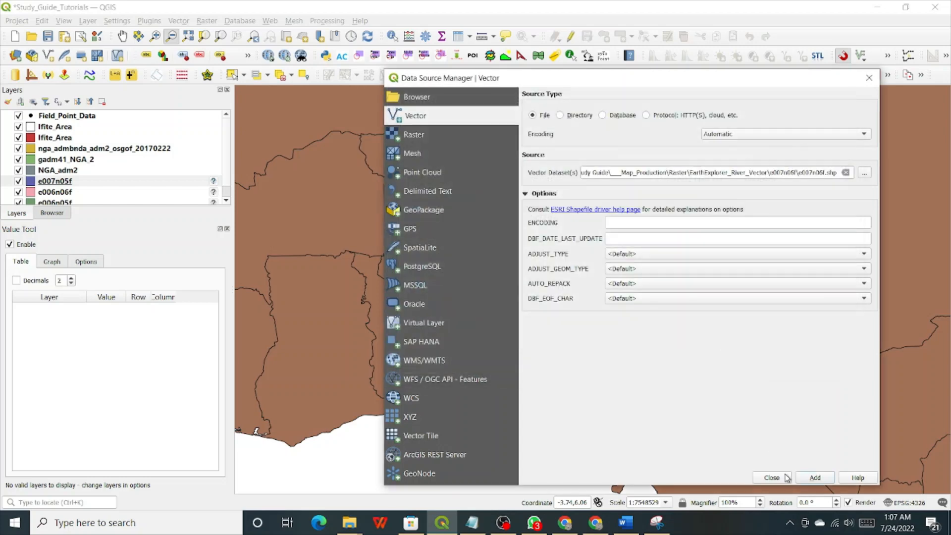
click(814, 481)
click(781, 477)
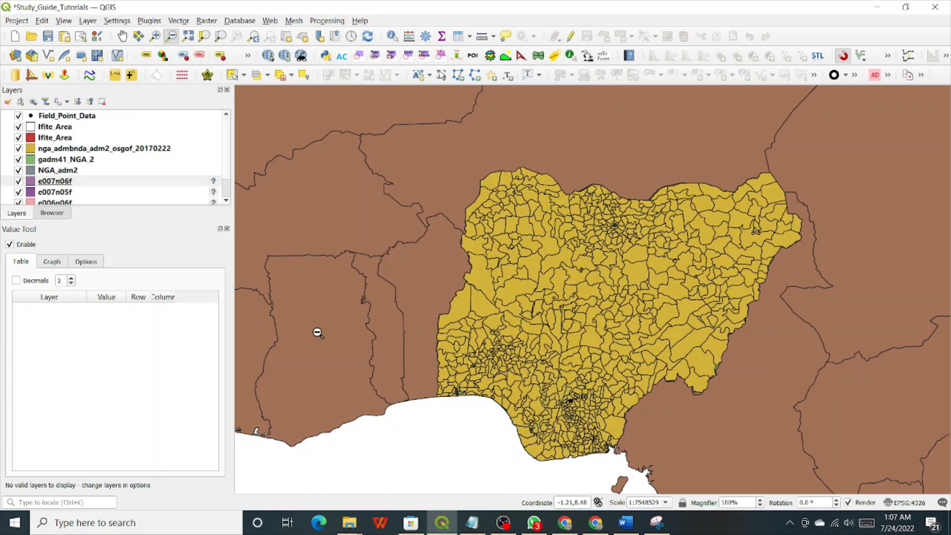
Drag the e007n06f and e007n05f layers near the top of the Layers list.
right_click(70, 184)
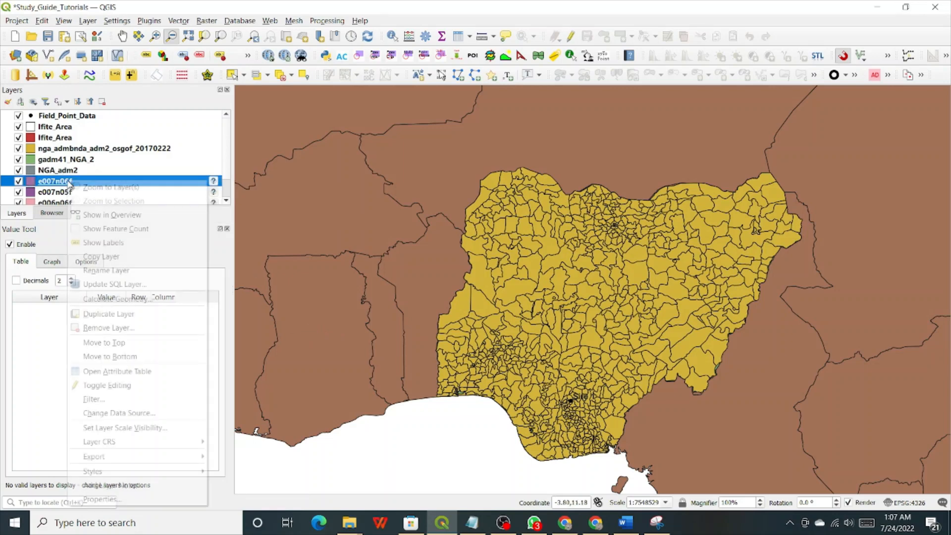
click(52, 185)
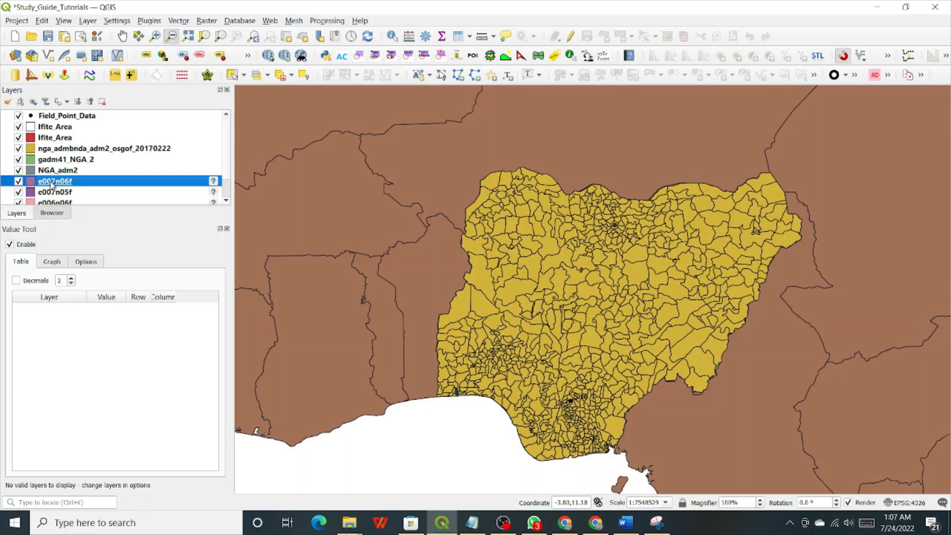
drag(52, 185, 85, 127)
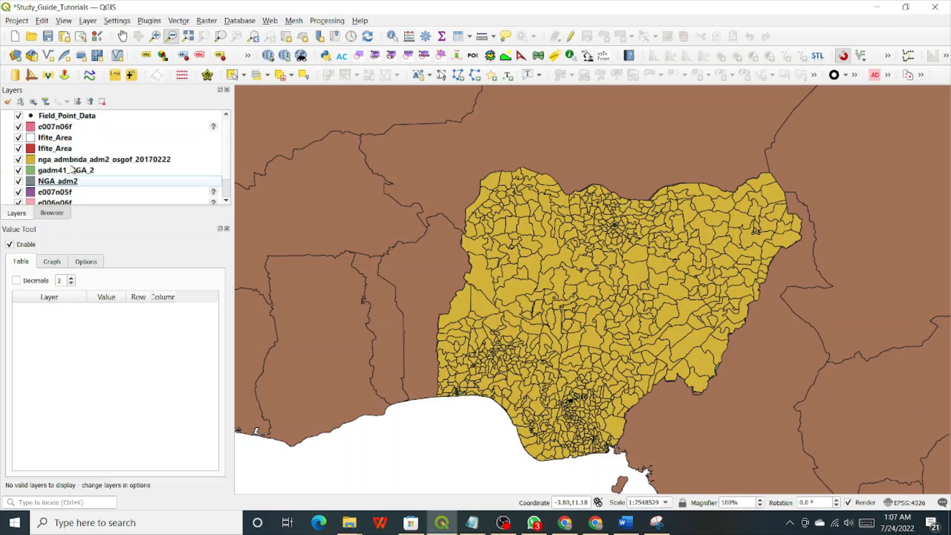
click(66, 192)
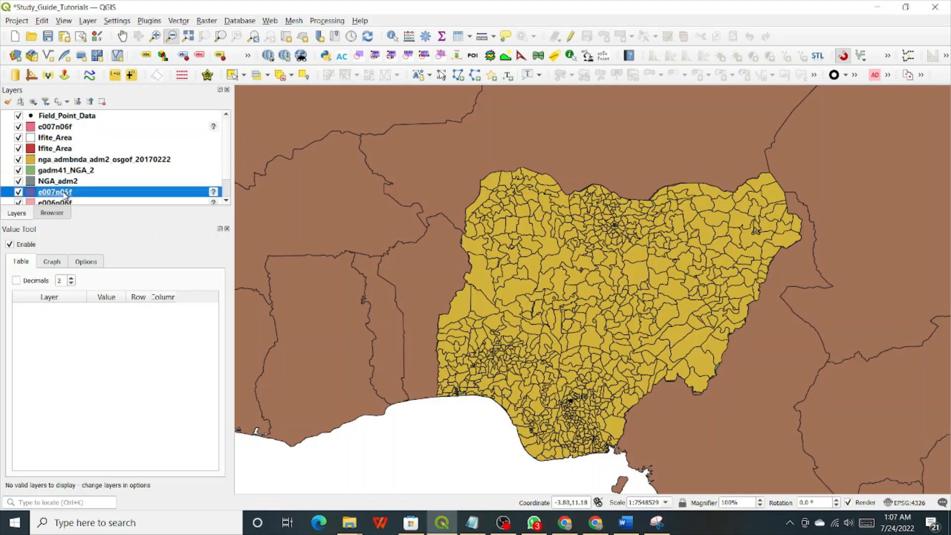
double_click(66, 193)
click(523, 9)
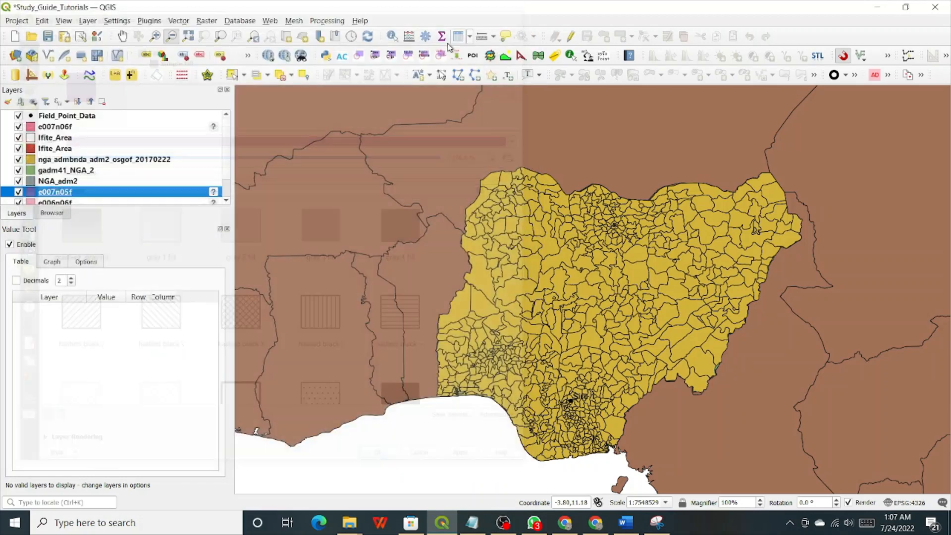
drag(63, 193, 96, 122)
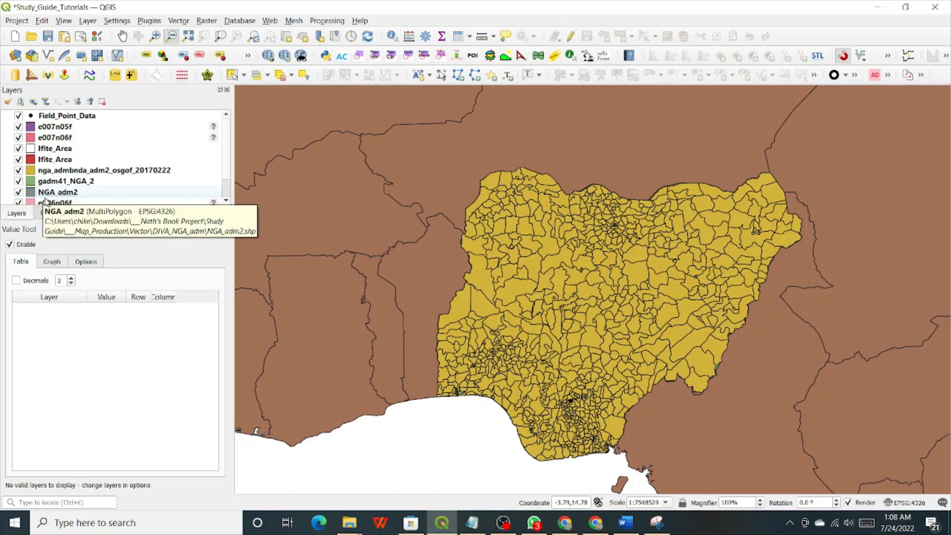
Move e006n06f to the top and e006n05f directly beneath e007n06f.
scroll(51, 199, down, 1)
drag(52, 181, 85, 128)
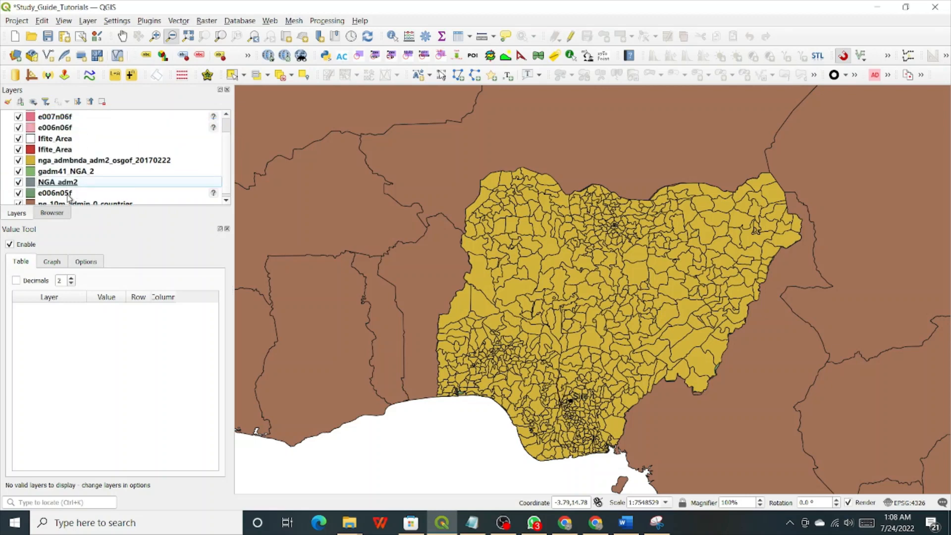
click(69, 196)
drag(67, 197, 129, 130)
scroll(82, 140, up, 1)
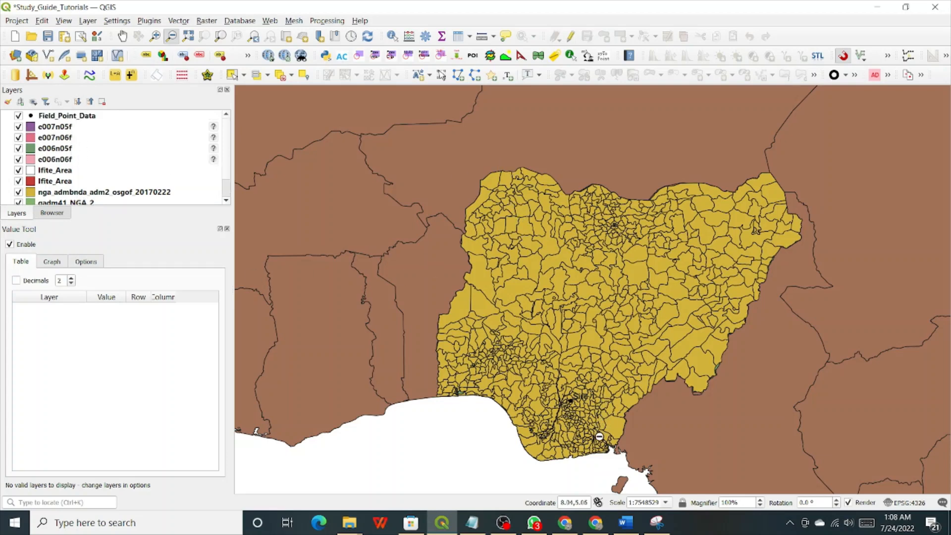
Zoom to the e007n05f layer's extent, then zoom out to show southern Nigeria and the Site points.
right_click(55, 128)
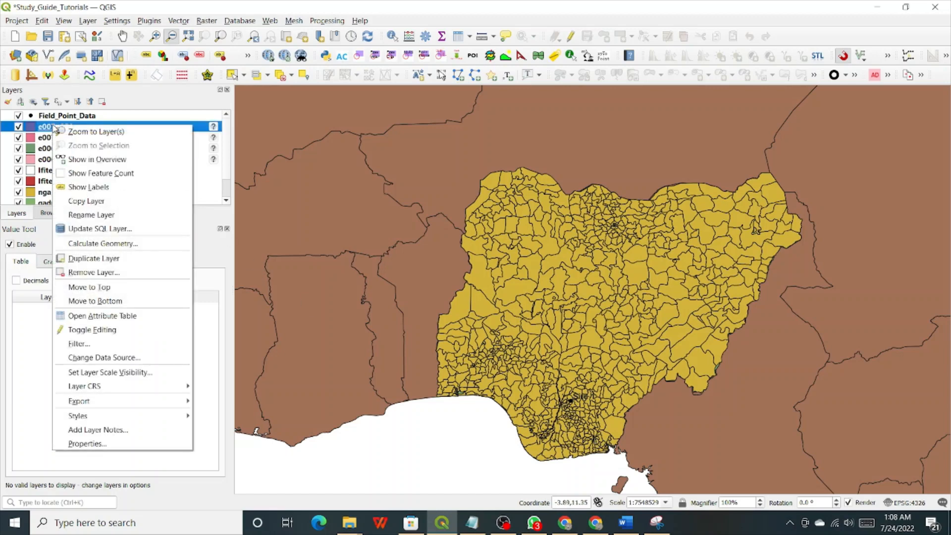
click(90, 132)
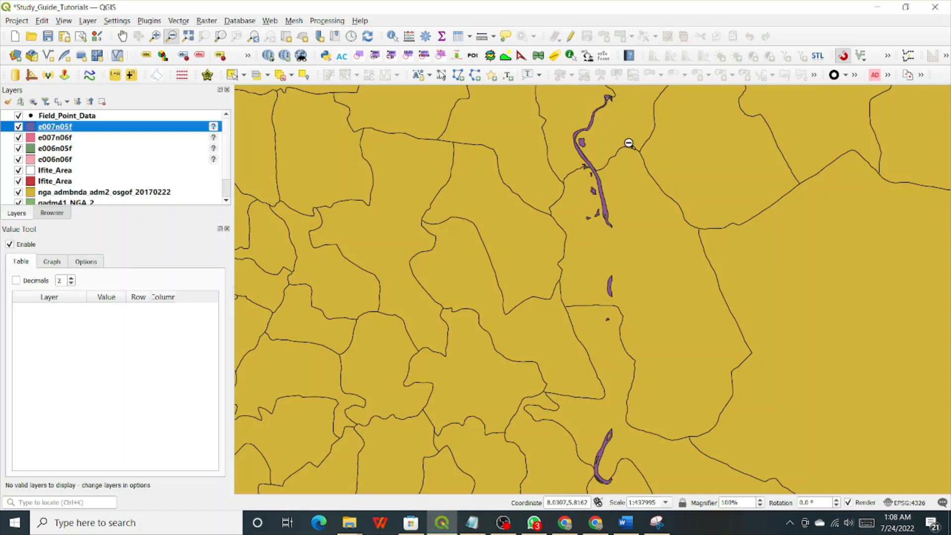
click(629, 144)
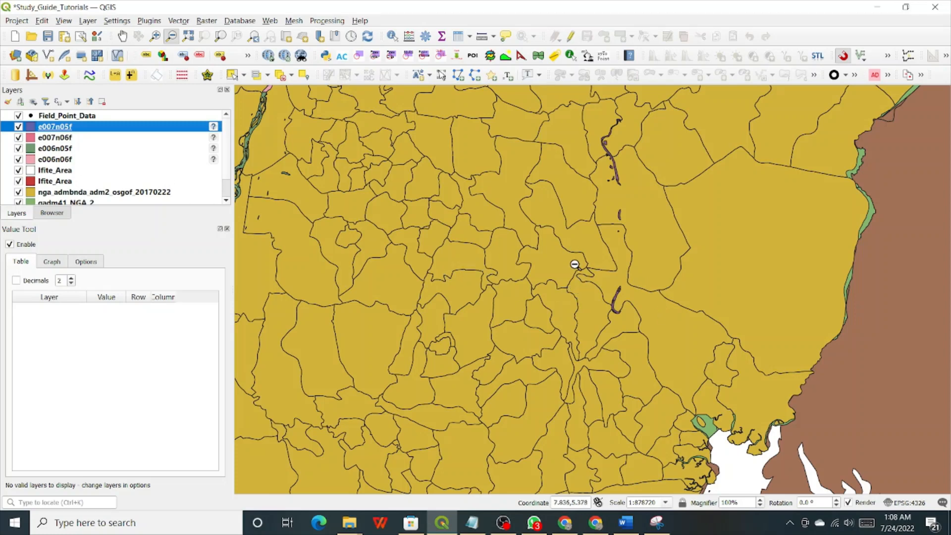
click(173, 37)
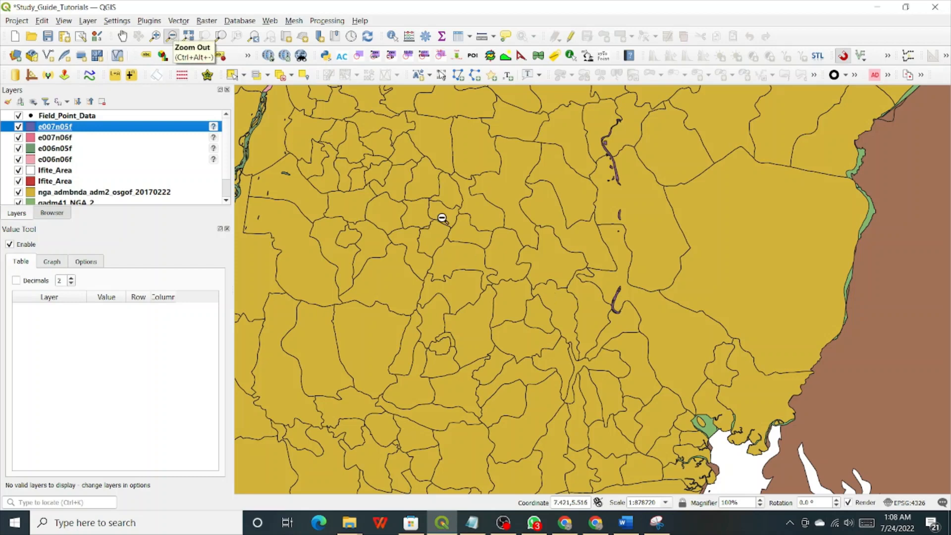
click(441, 218)
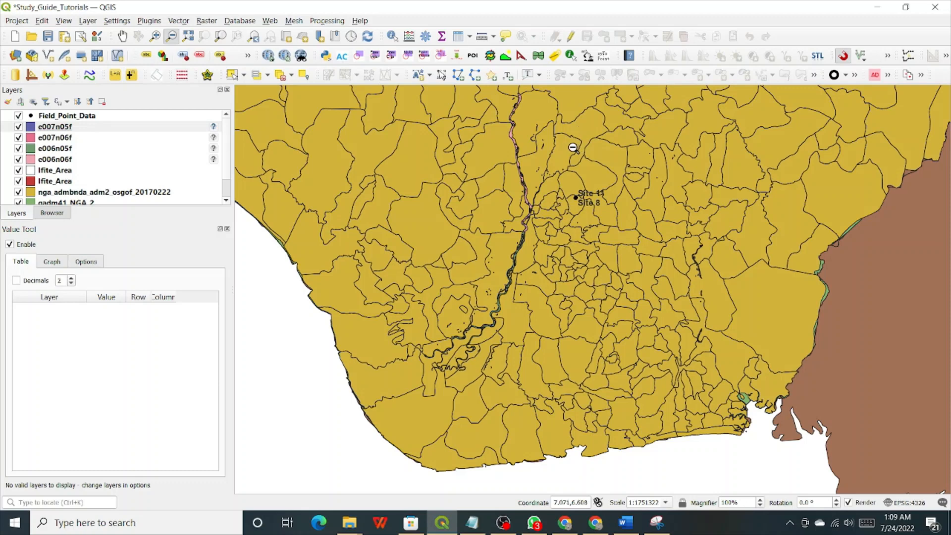
click(72, 130)
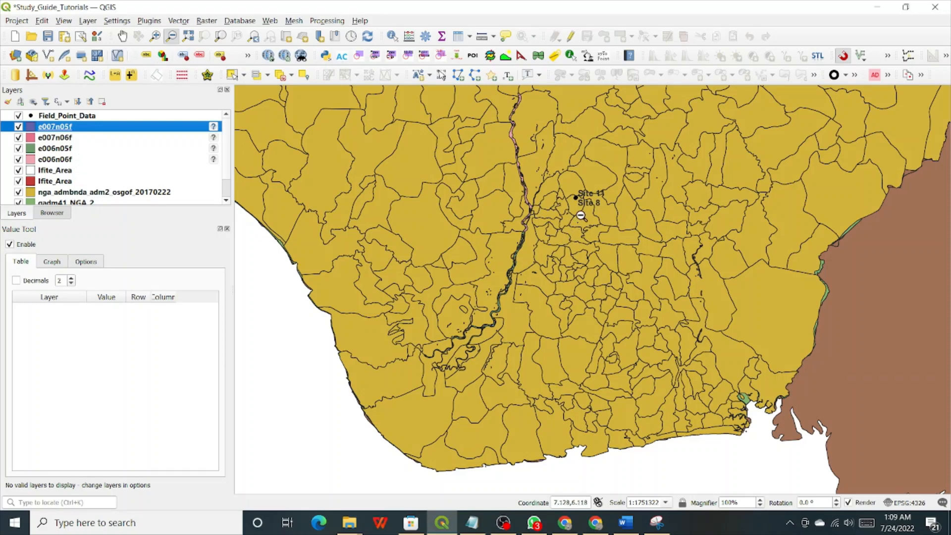
click(587, 202)
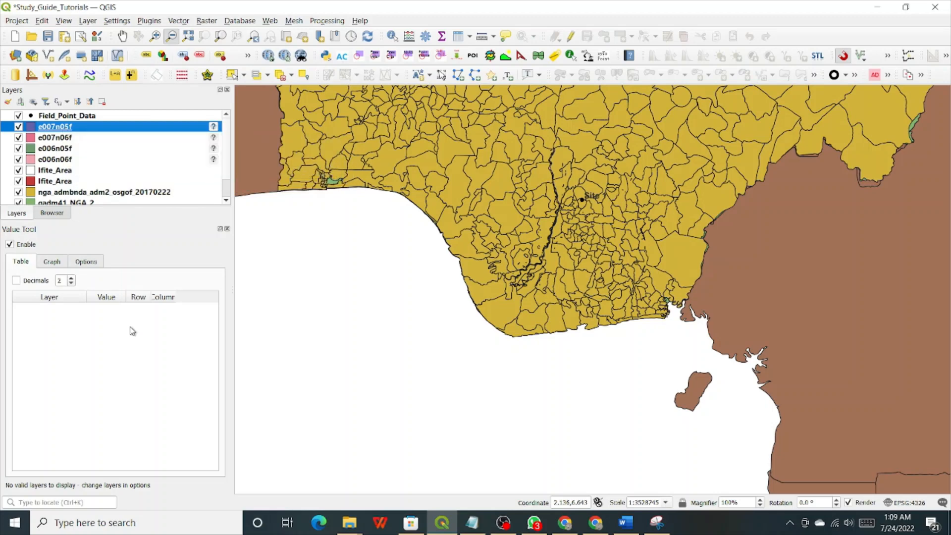
Select the four river layers e007n05f, e007n06f, e006n05f and e006n06f together.
shift+click(51, 160)
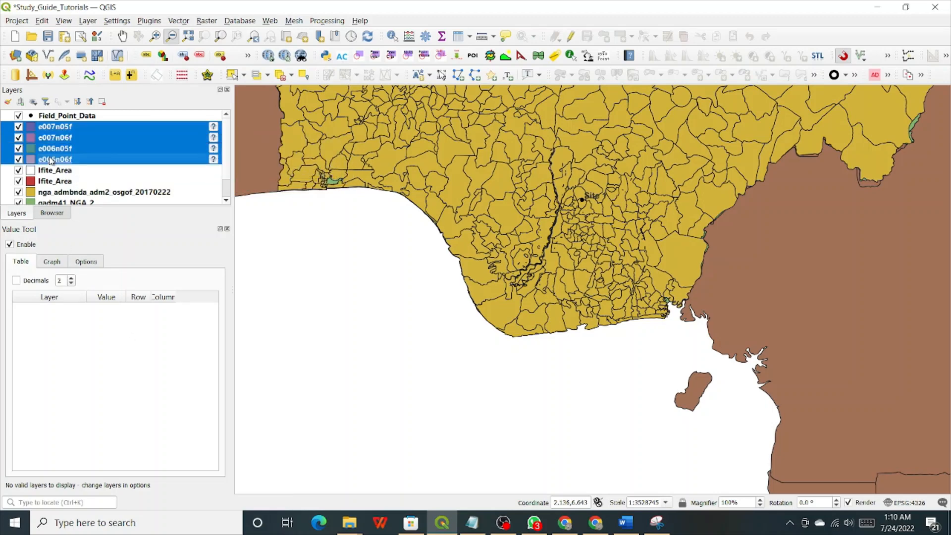
click(64, 128)
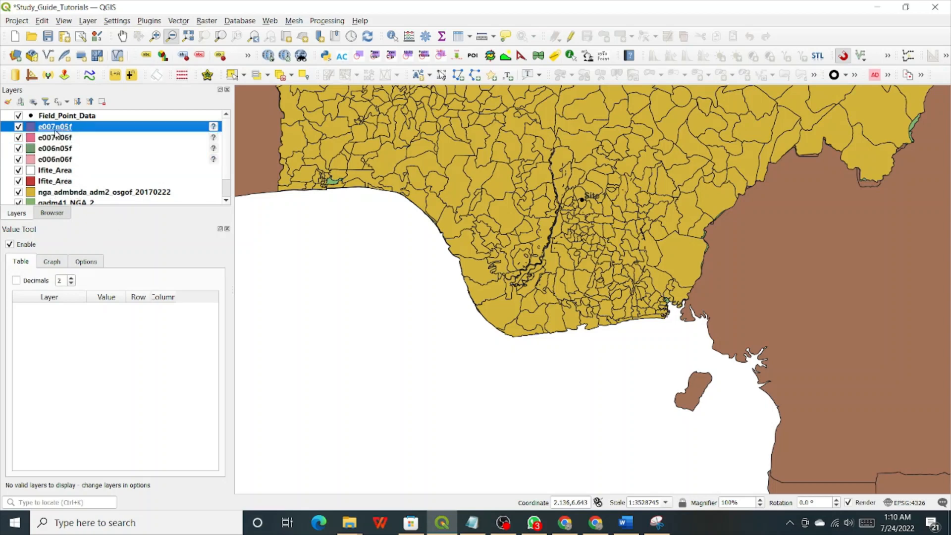
shift+click(44, 160)
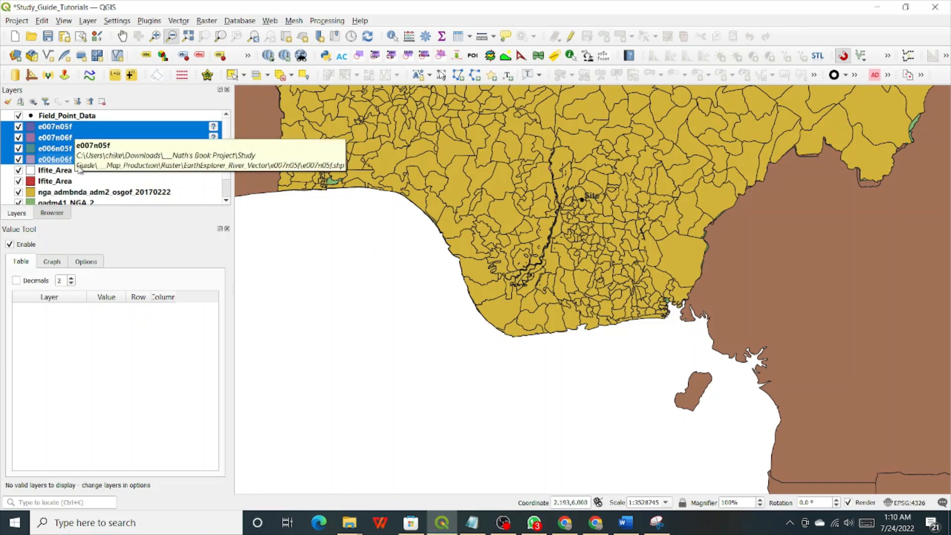
click(75, 129)
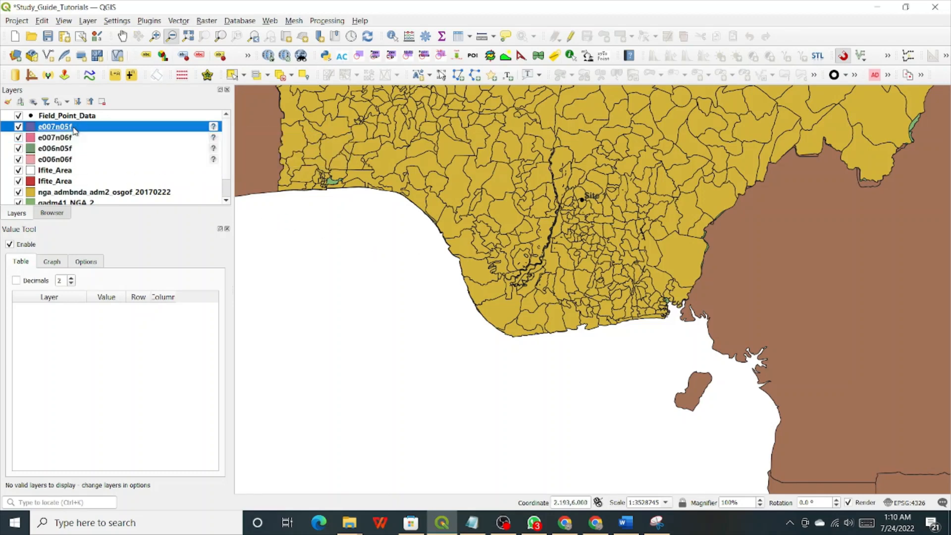
ctrl+click(66, 160)
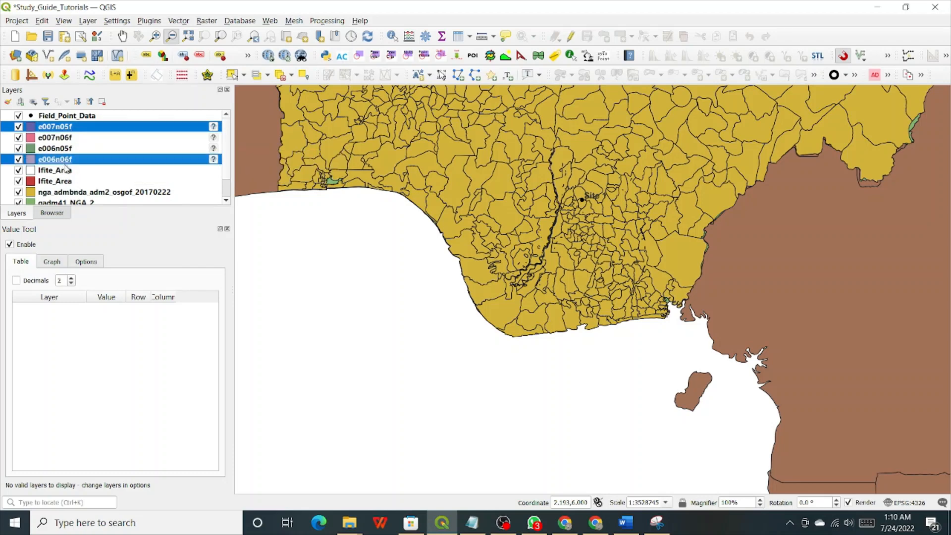
ctrl+click(63, 139)
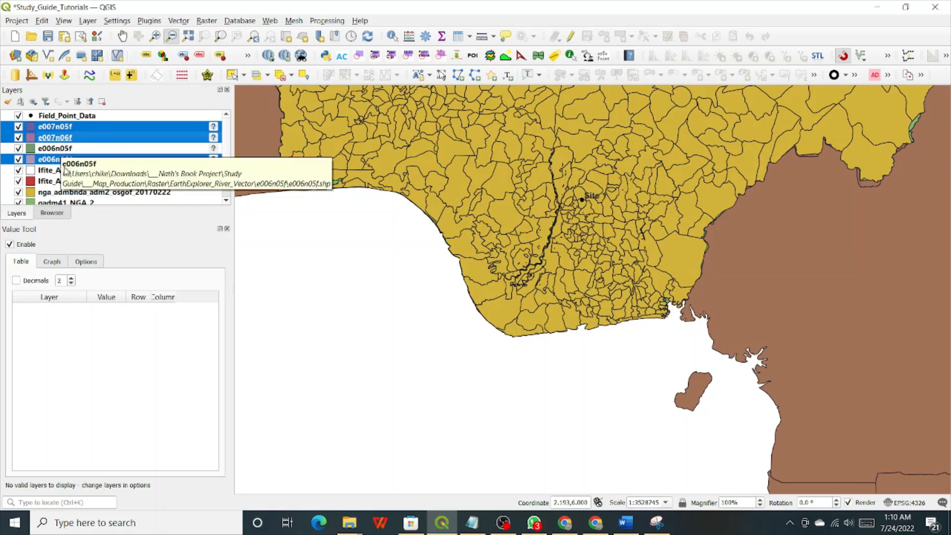
click(70, 128)
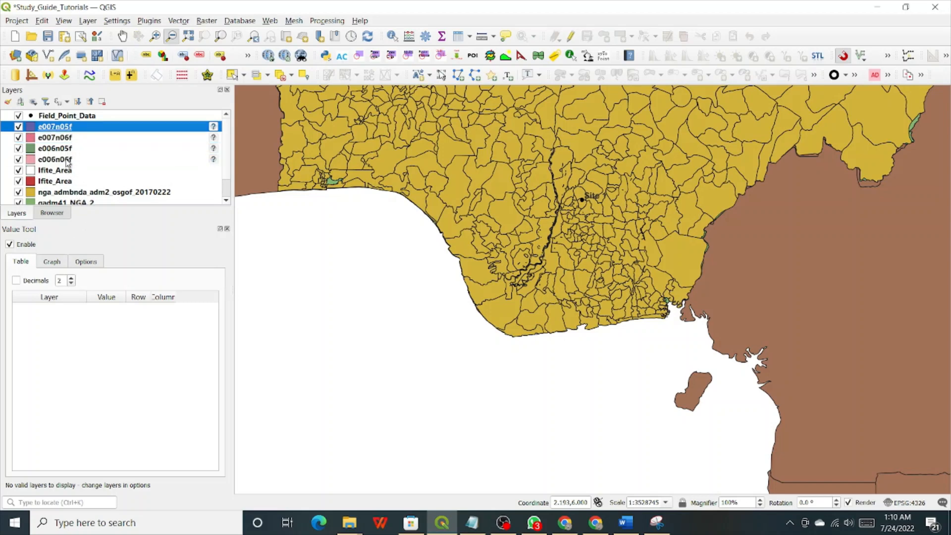
shift+click(68, 159)
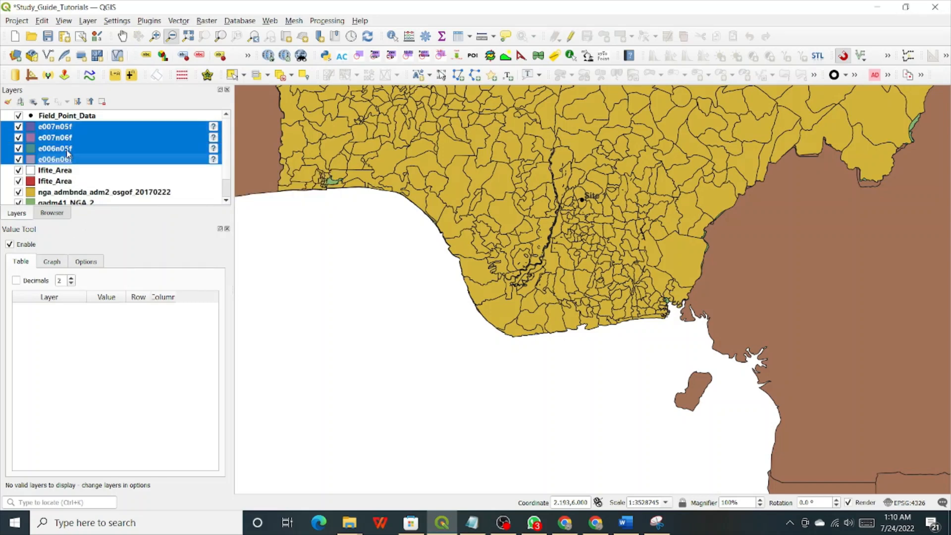
Remove the four selected river layers, confirm, and bring the Notepad outline forward.
right_click(67, 146)
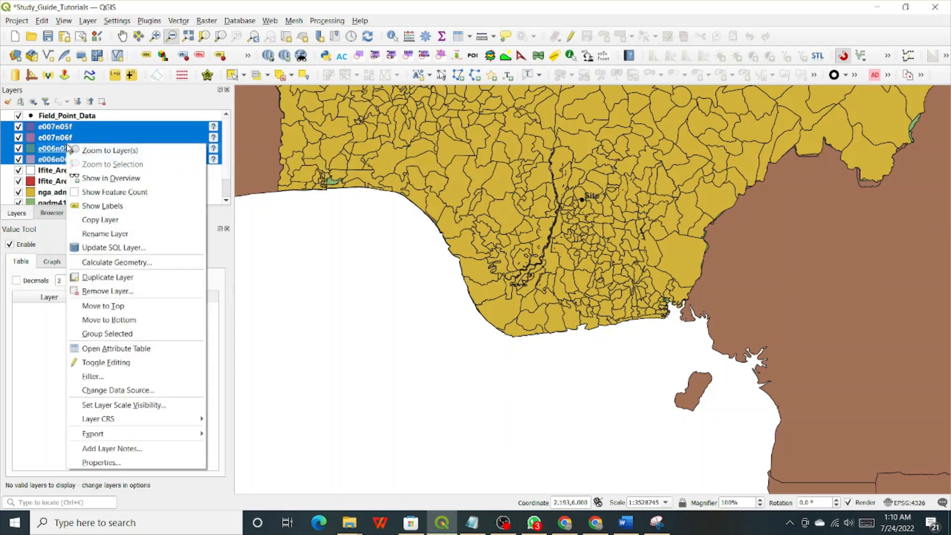
click(111, 292)
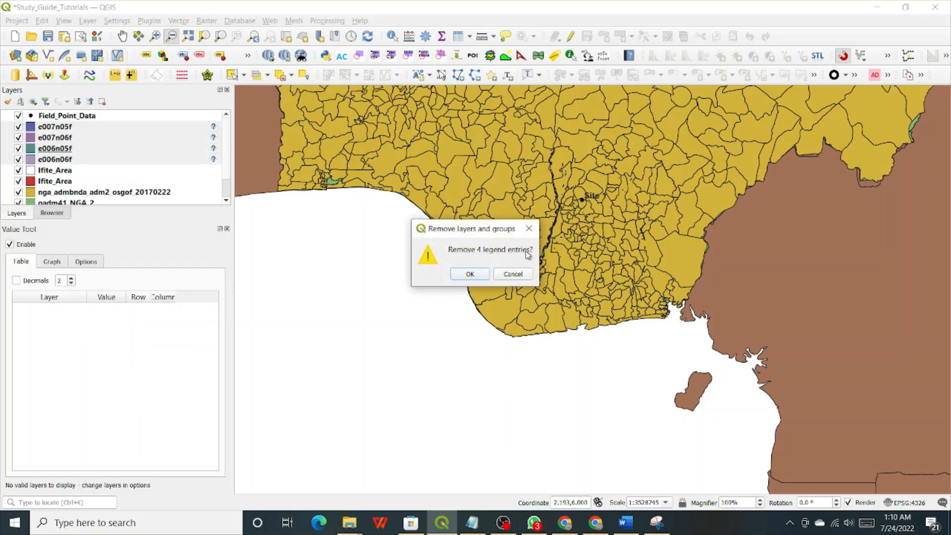
click(468, 273)
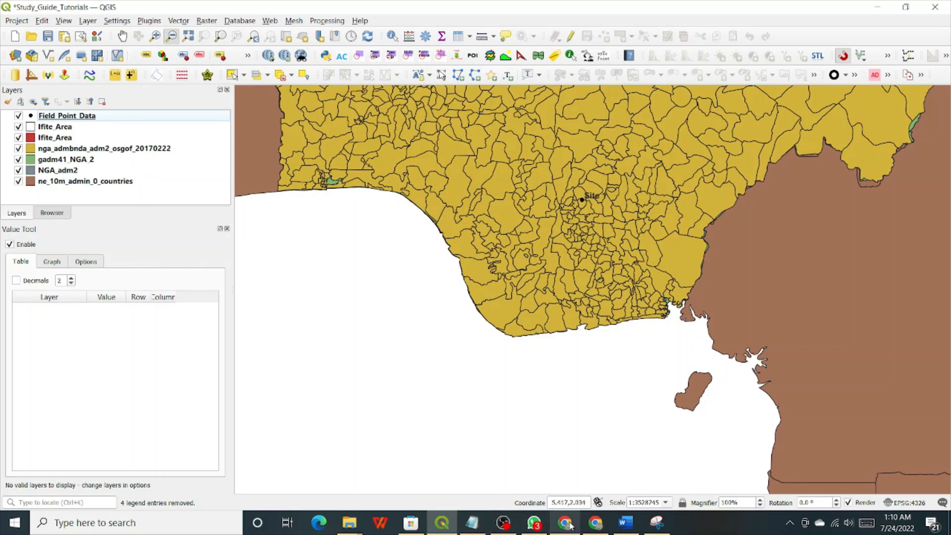
click(472, 522)
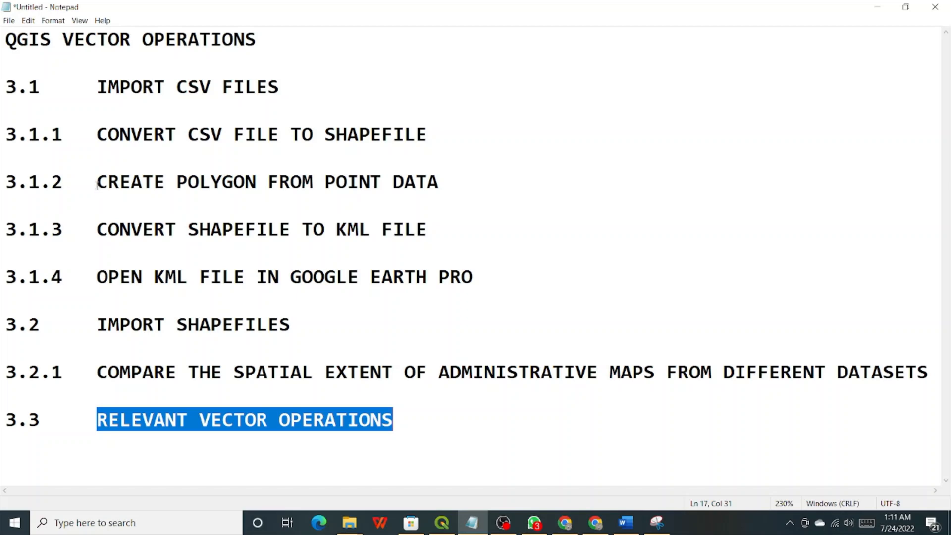
Mark the word CREATE and the Open KML File in Google Earth Pro heading, then return to QGIS.
drag(96, 183, 177, 183)
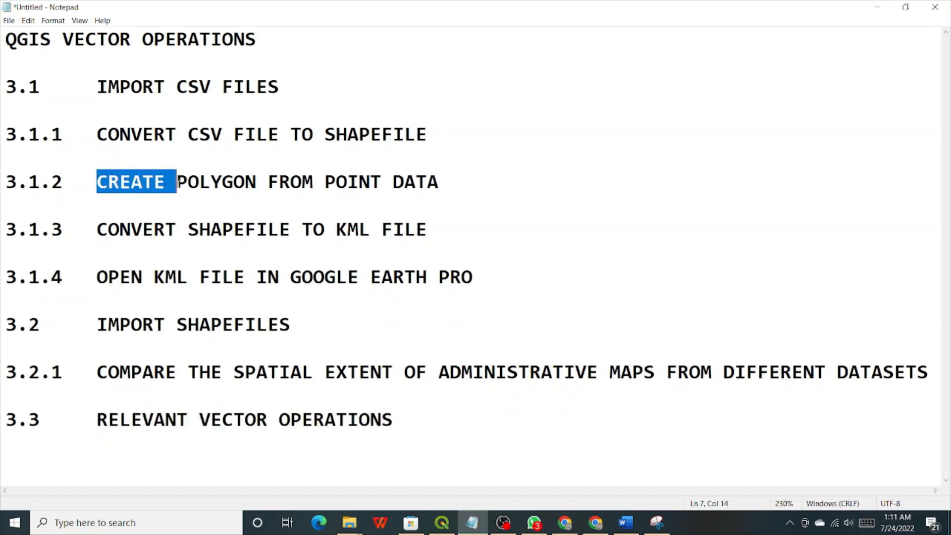
click(130, 233)
drag(103, 281, 497, 270)
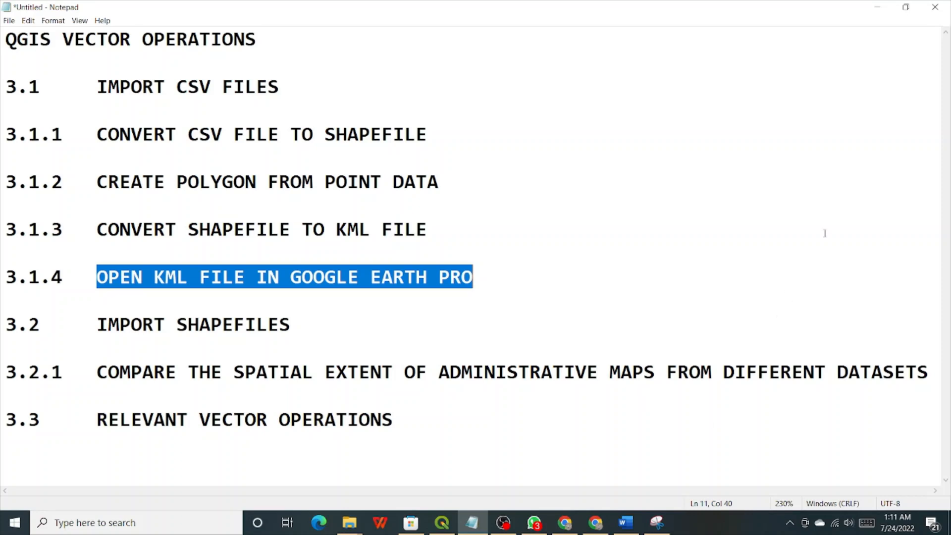
click(442, 523)
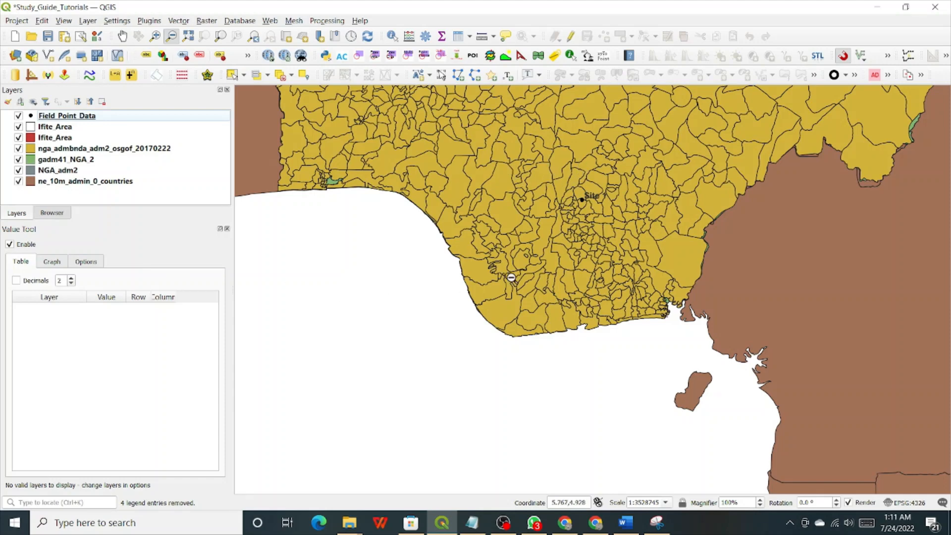
Zoom out twice to show Nigeria's neighbours, then zoom in centred on Nigeria.
click(635, 161)
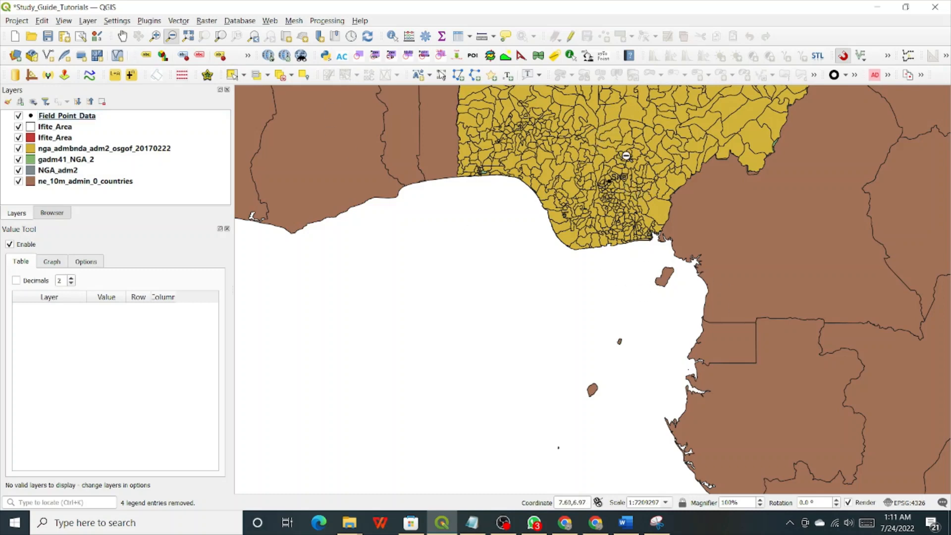
click(627, 156)
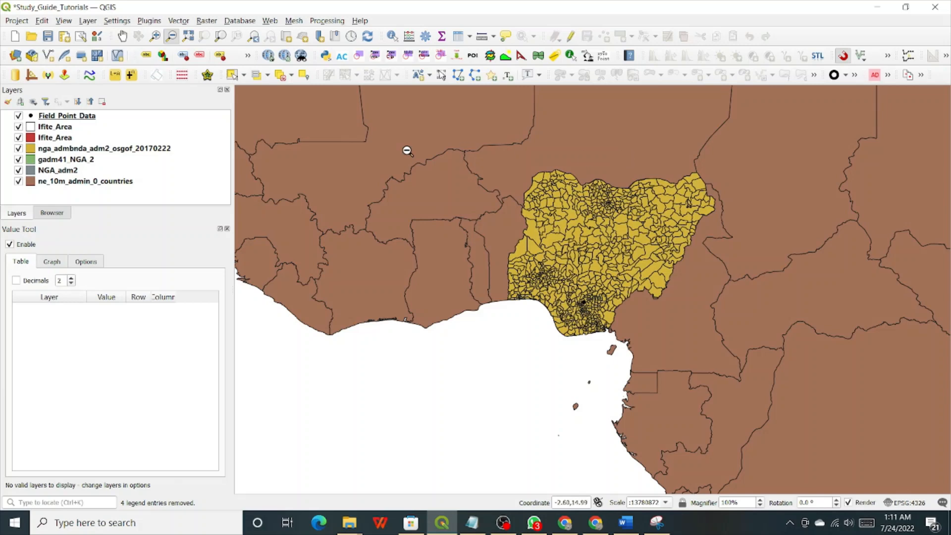
click(155, 37)
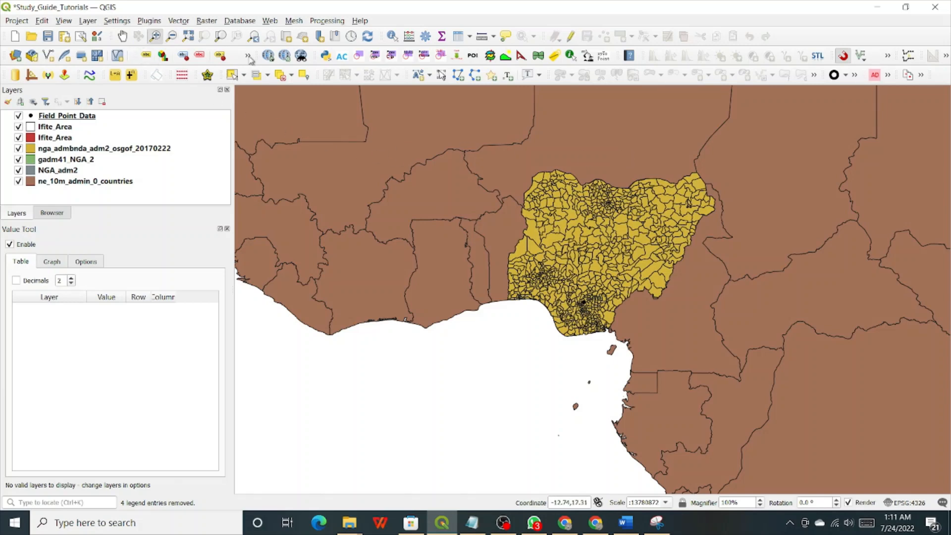
click(585, 247)
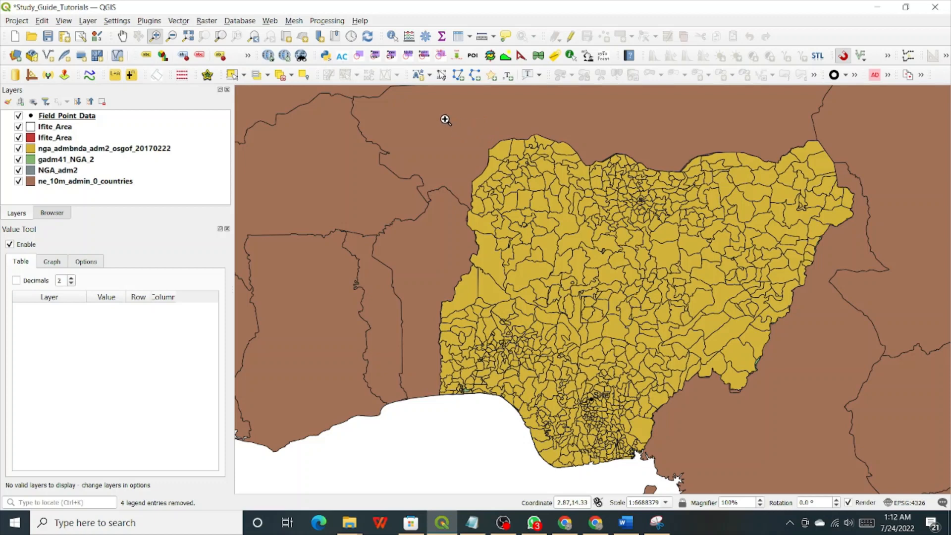
Zoom out by scrolling, then box-zoom around Nigeria so its yellow district boundaries fill the map.
mouse_move(442, 120)
mouse_down()
mouse_move(456, 364)
mouse_move(435, 269)
mouse_move(437, 127)
mouse_up()
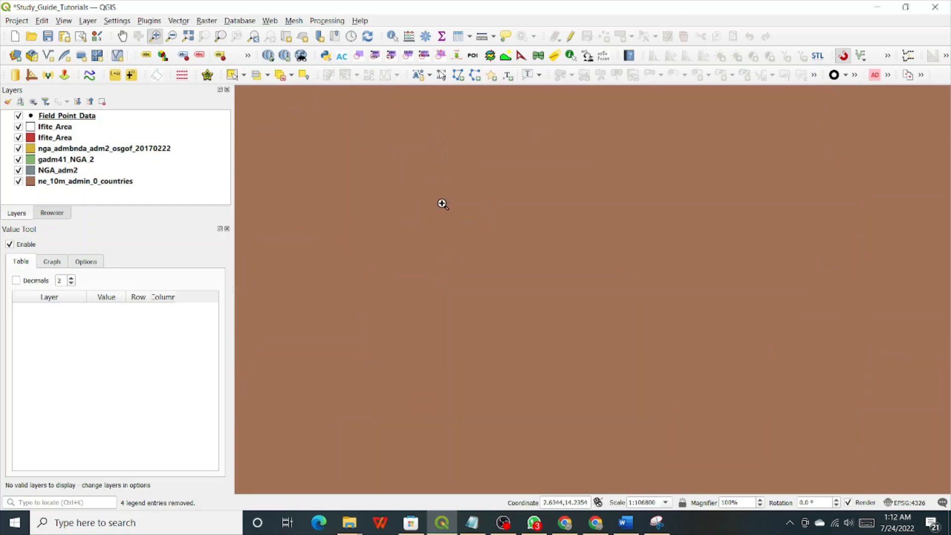
scroll(393, 239, down, 2)
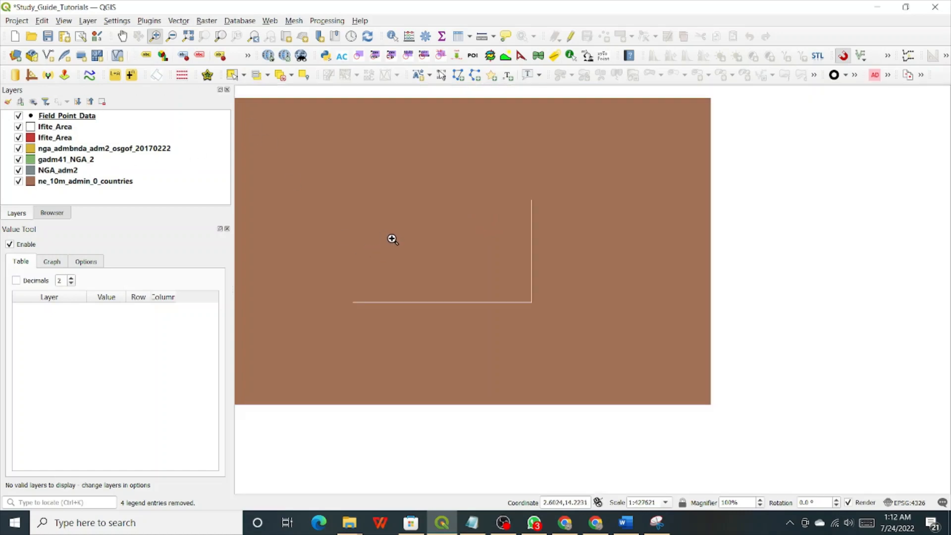
scroll(392, 239, down, 6)
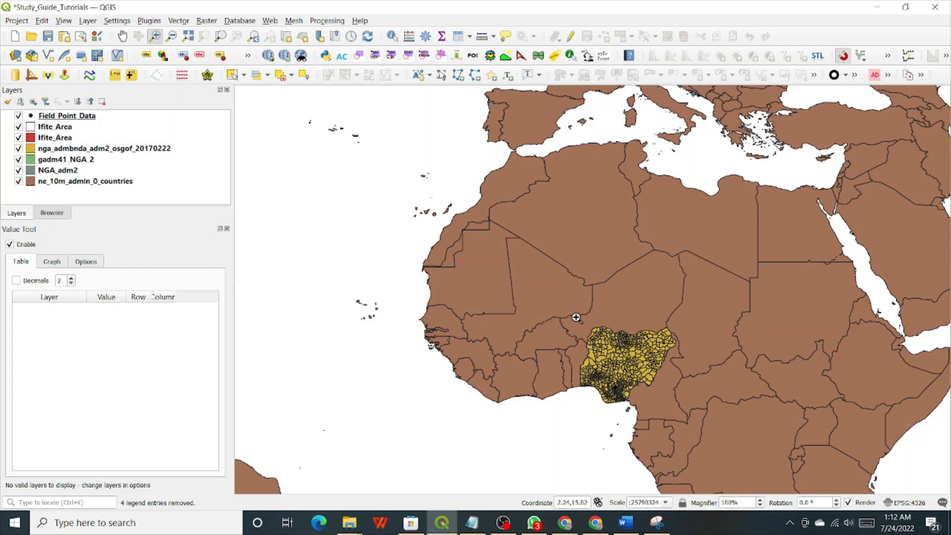
drag(575, 318, 682, 405)
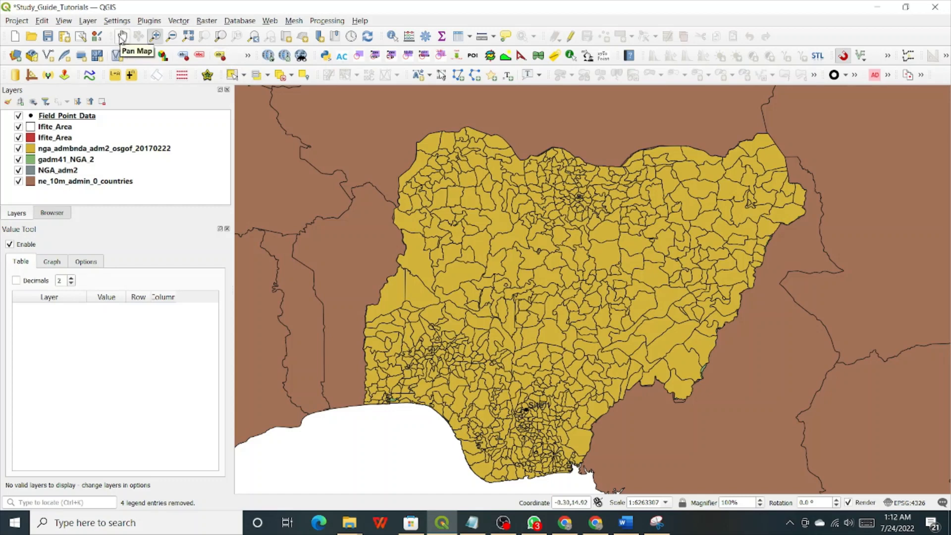
click(126, 41)
click(122, 39)
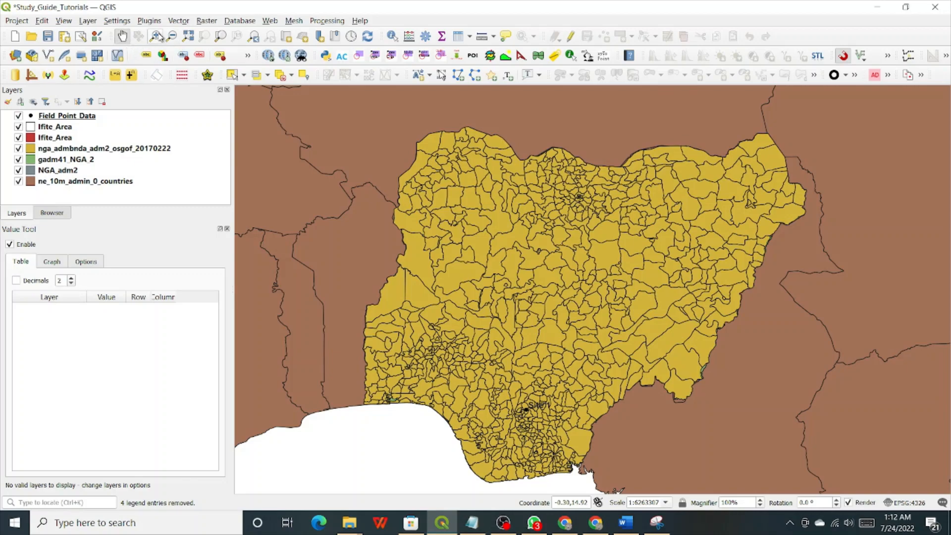
Nudge Nigeria up-right, then repeatedly toggle nga_admbnda_adm2_osgof_20170222 and gadm41_NGA_2 to compare boundaries.
drag(577, 266, 624, 246)
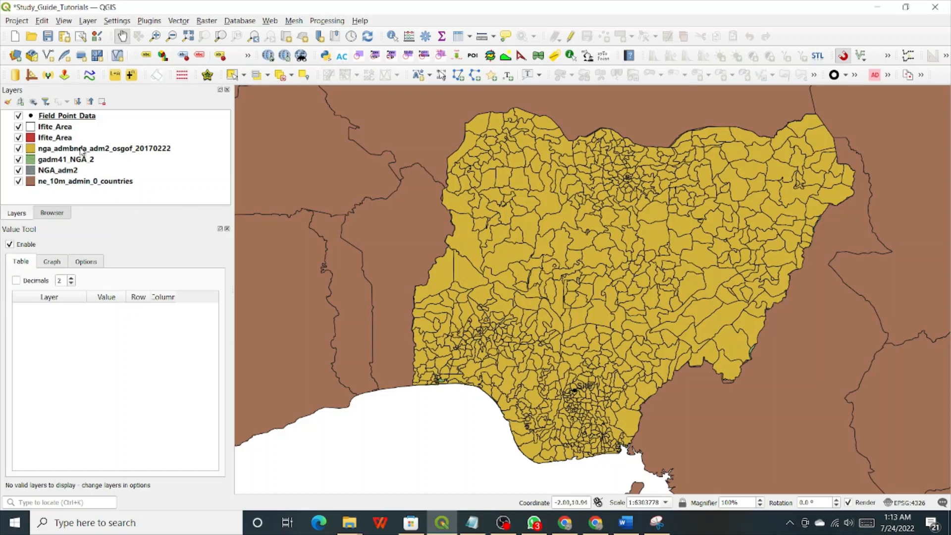
click(18, 149)
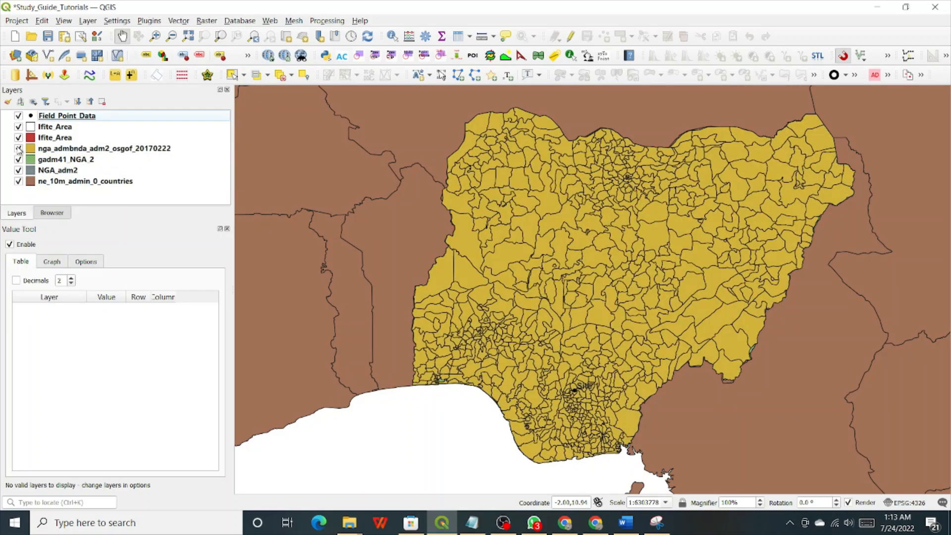
click(19, 148)
click(19, 149)
click(19, 148)
click(18, 149)
click(19, 148)
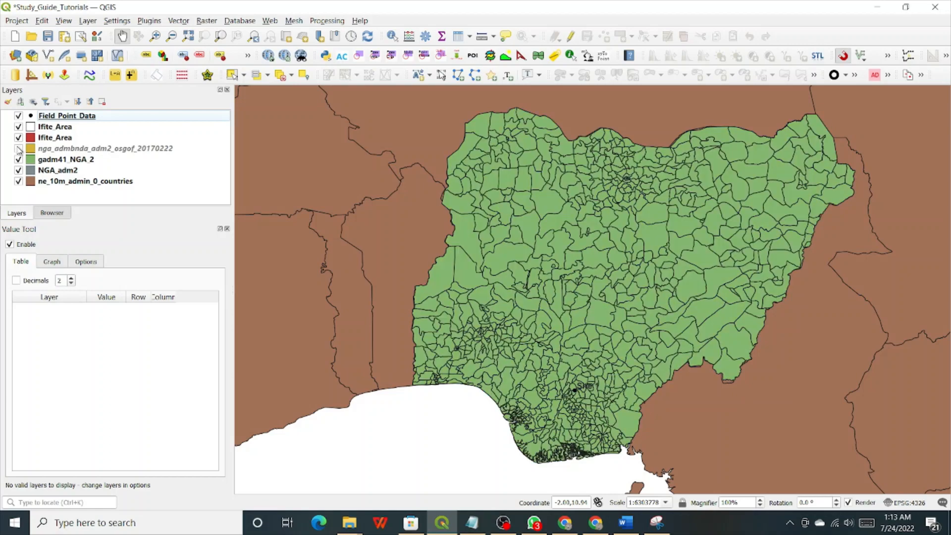
click(19, 149)
click(19, 148)
click(19, 149)
click(19, 149)
click(19, 149)
click(19, 149)
click(19, 148)
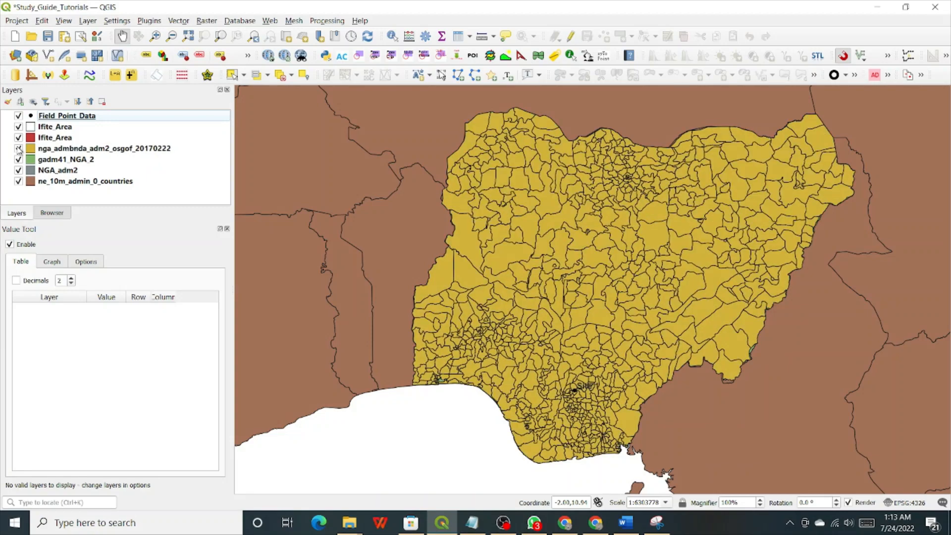
click(18, 149)
click(19, 148)
click(19, 149)
click(19, 148)
click(19, 149)
click(19, 148)
click(19, 148)
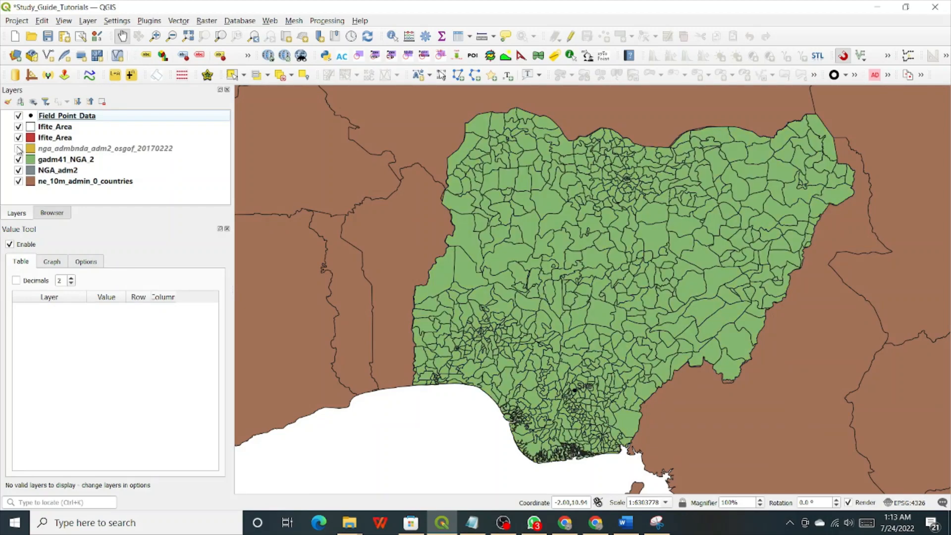
click(19, 149)
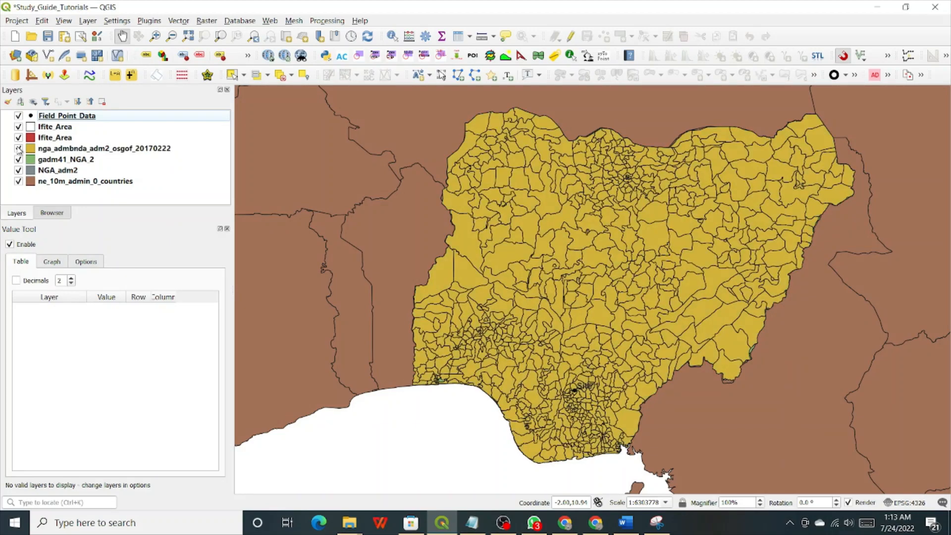
click(19, 148)
click(19, 148)
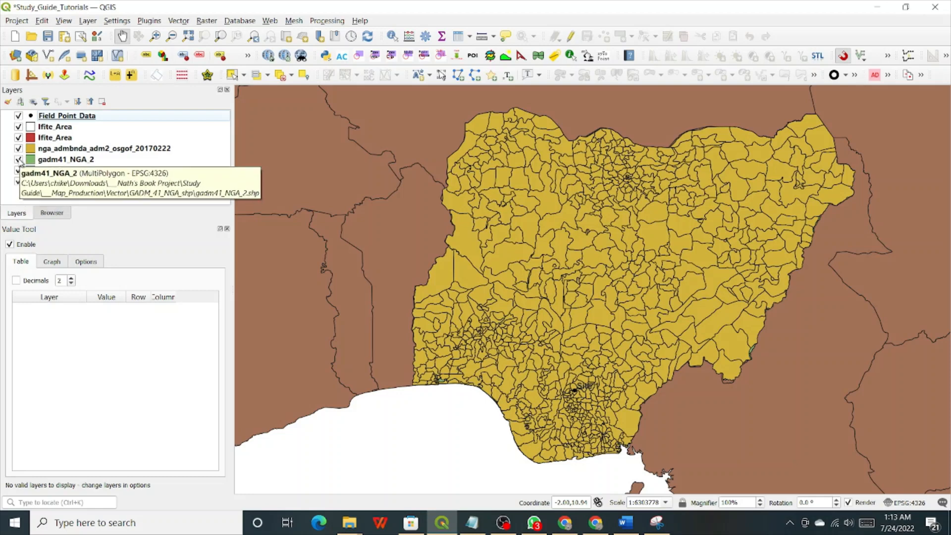
click(19, 159)
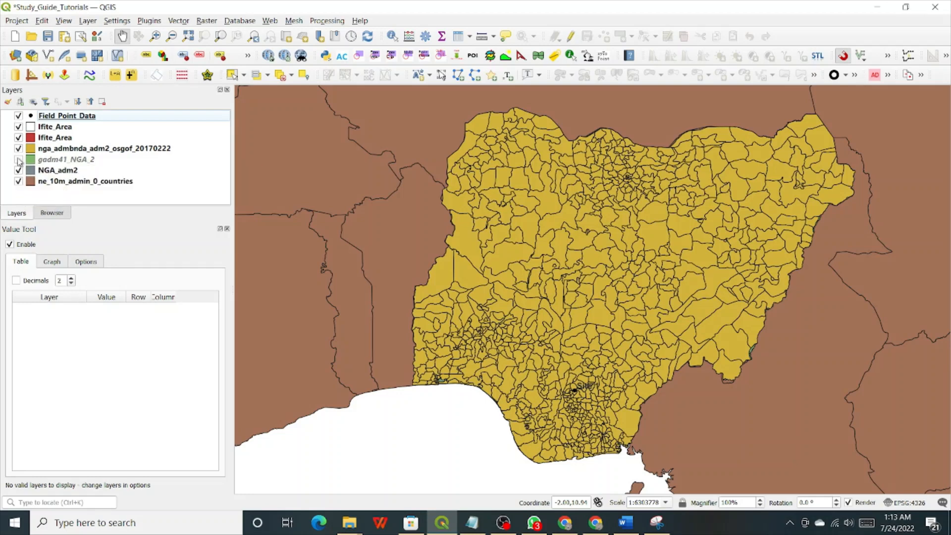
click(19, 159)
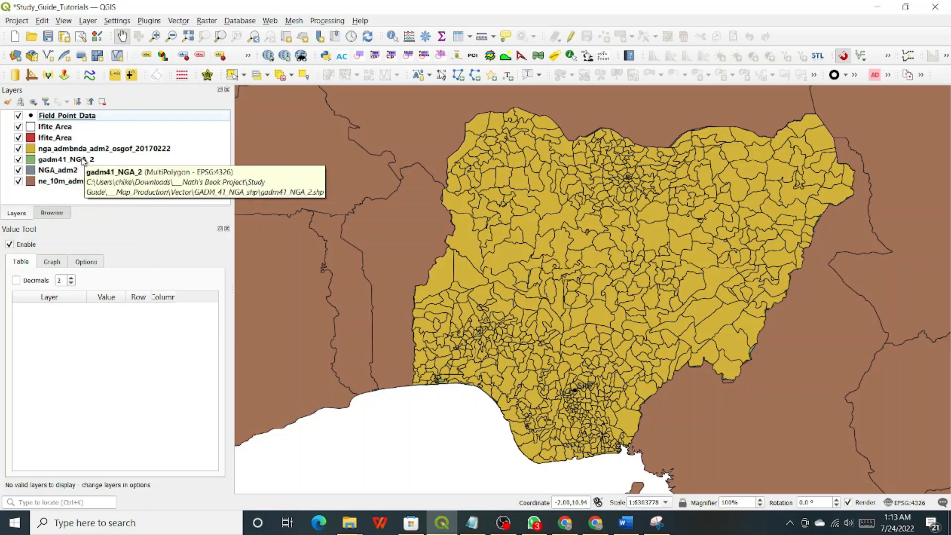
Zoom the map to the full extent of the gadm41_NGA_2 layer.
click(42, 160)
right_click(43, 161)
click(60, 165)
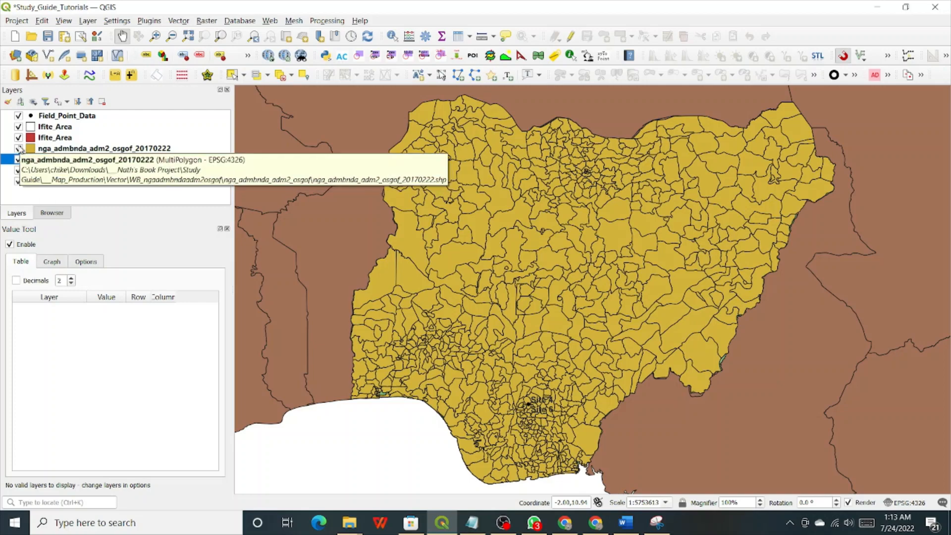
Flicker nga_admbnda_adm2_osgof_20170222 on and off, leaving it hidden to reveal gadm41_NGA_2.
click(19, 148)
click(18, 148)
click(19, 149)
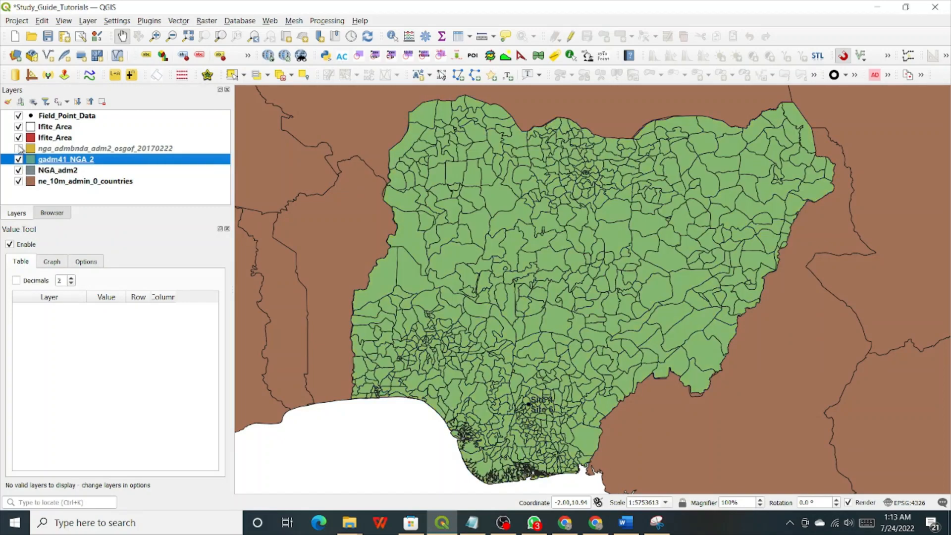
click(19, 148)
click(19, 149)
click(19, 149)
click(18, 149)
click(19, 149)
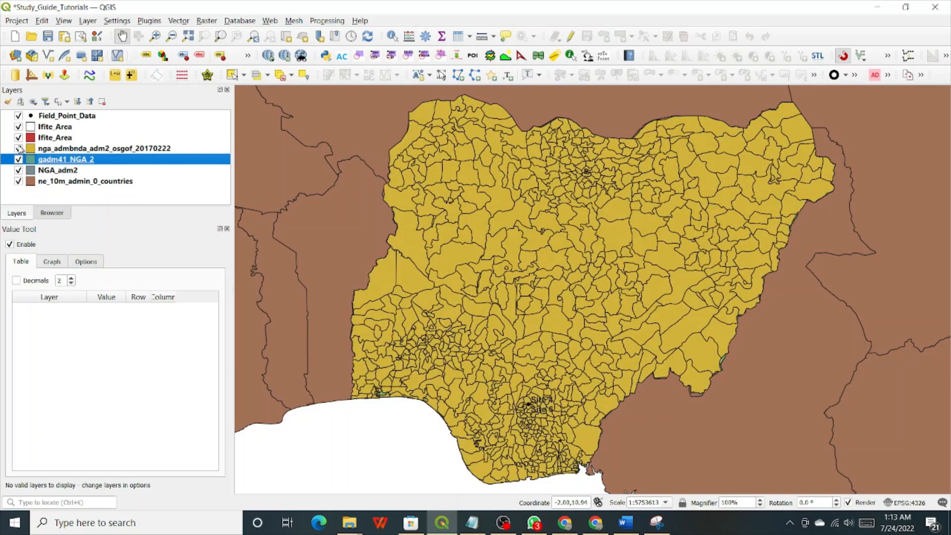
click(19, 149)
click(19, 149)
click(19, 149)
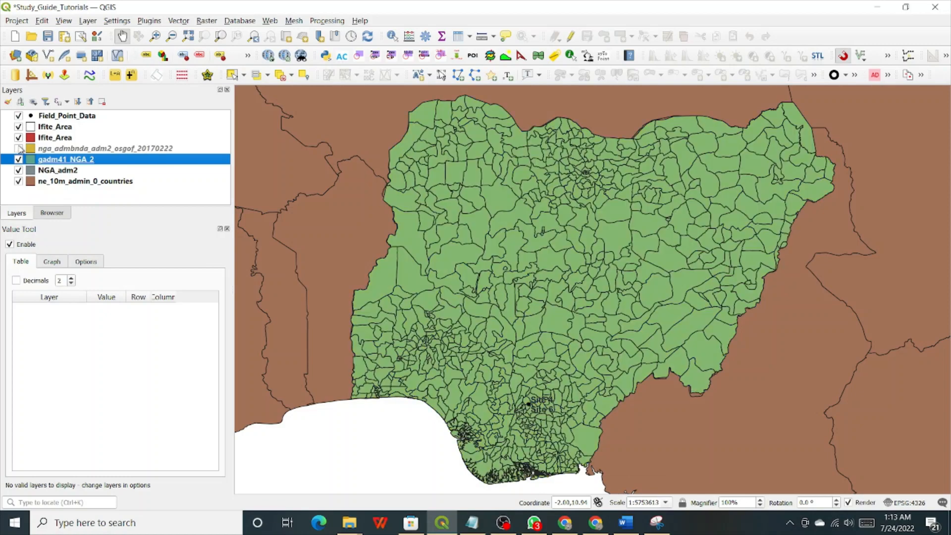
click(19, 148)
click(18, 149)
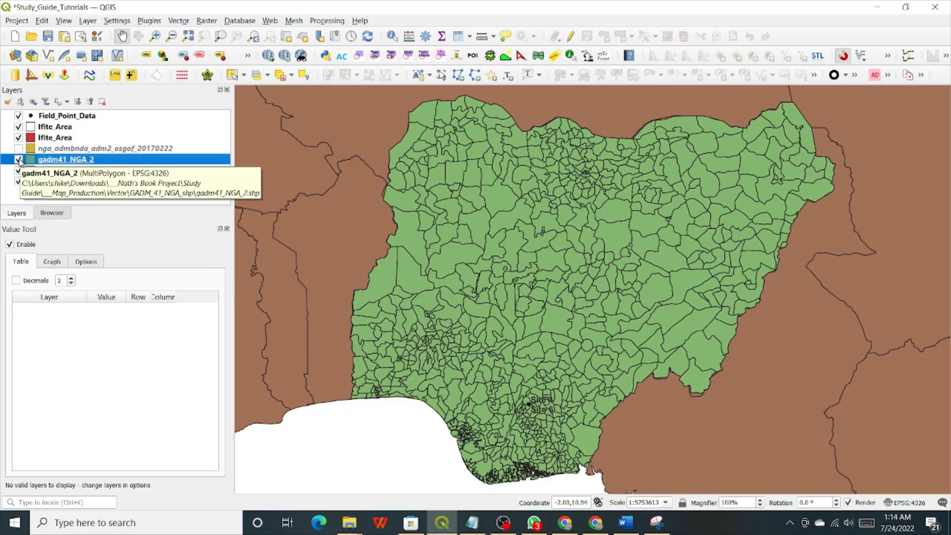
Flicker gadm41_NGA_2 repeatedly to compare its green boundaries against the grey NGA_adm2 districts.
click(18, 159)
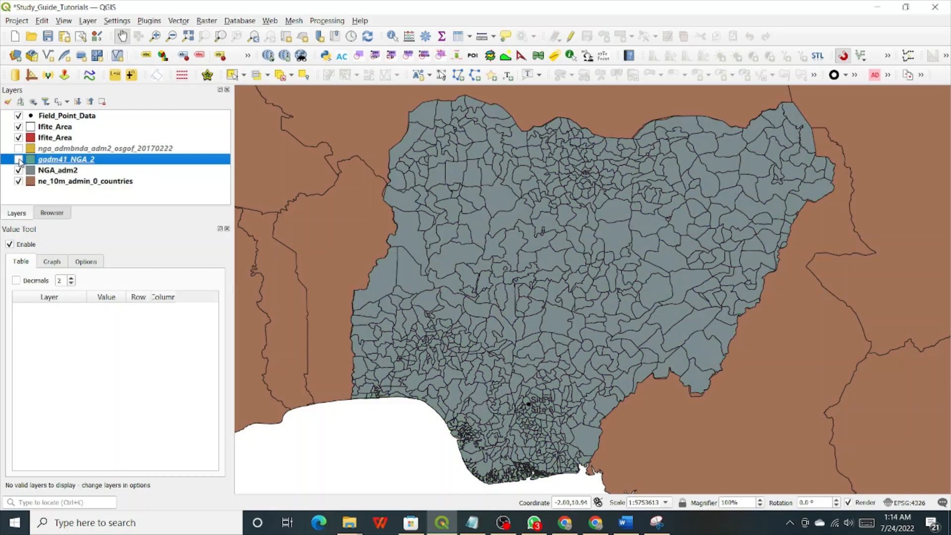
click(18, 160)
click(19, 159)
click(19, 160)
click(19, 160)
click(19, 160)
click(19, 159)
click(19, 159)
click(19, 159)
click(18, 159)
click(19, 160)
click(19, 160)
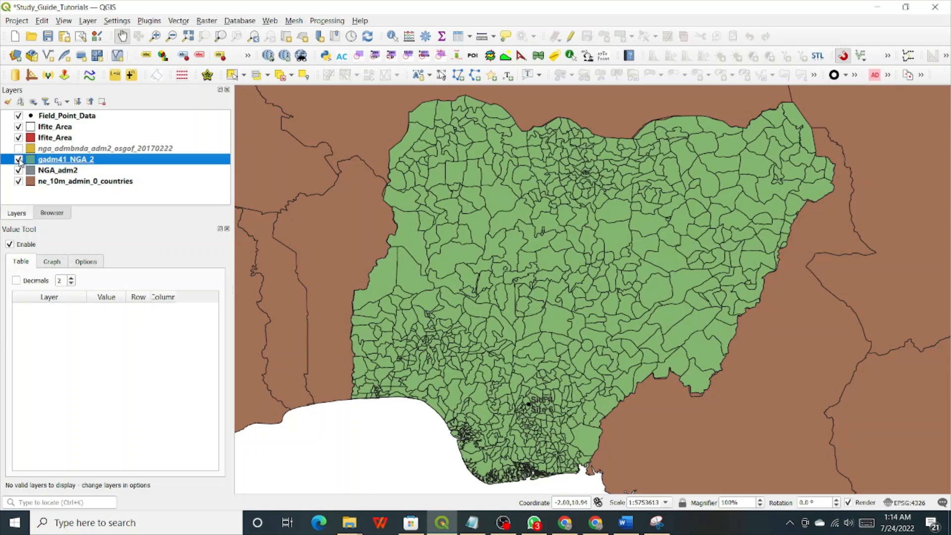
click(19, 160)
click(19, 160)
click(19, 159)
click(18, 159)
click(18, 159)
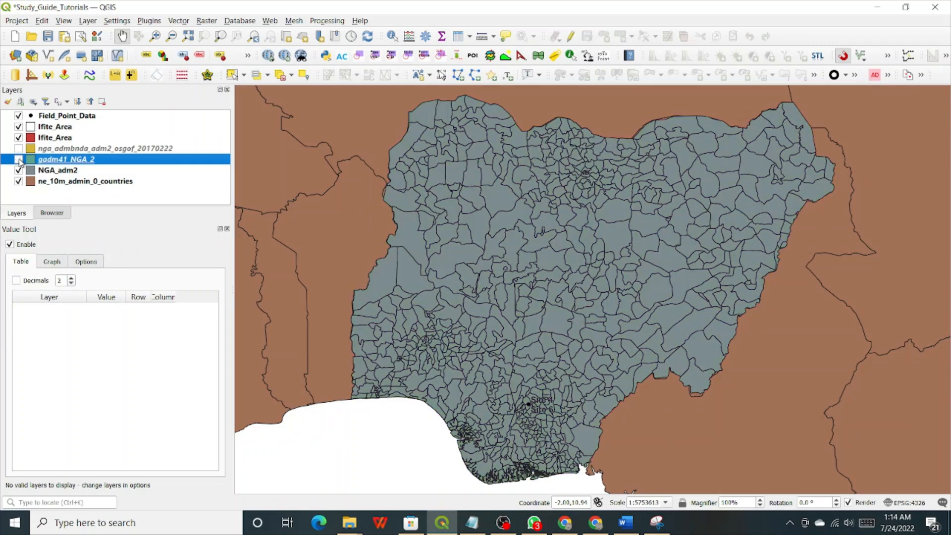
click(19, 160)
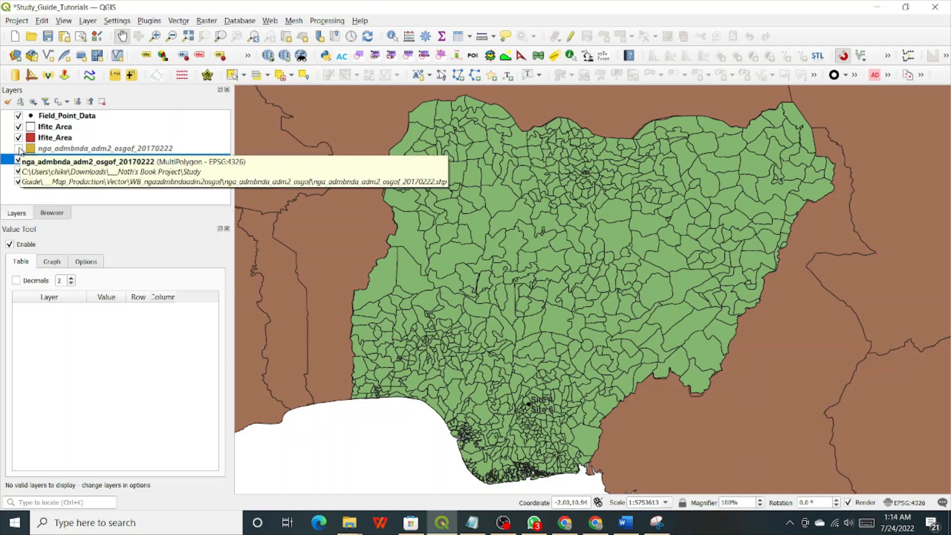
Flicker nga_admbnda_adm2_osgof_20170222 on and off, ending with it hidden.
click(19, 148)
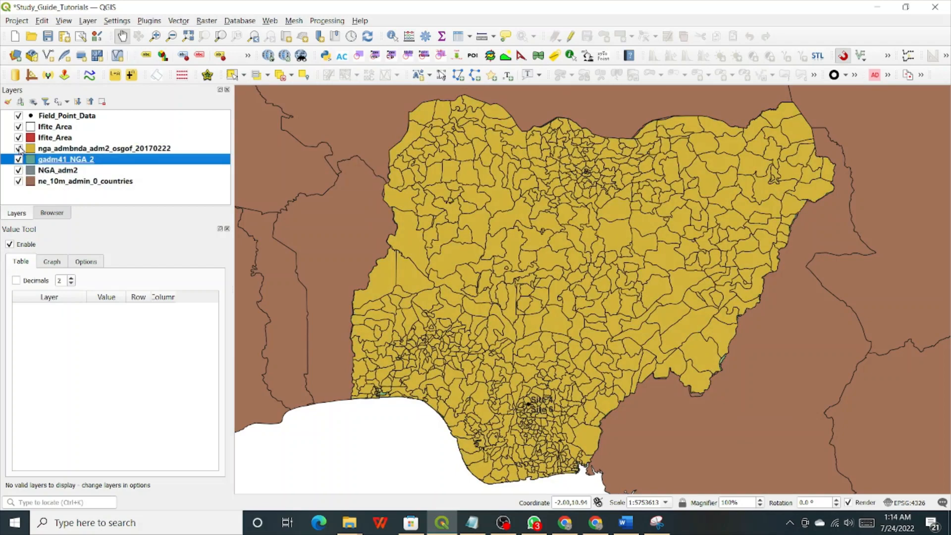
click(19, 149)
click(19, 148)
click(19, 149)
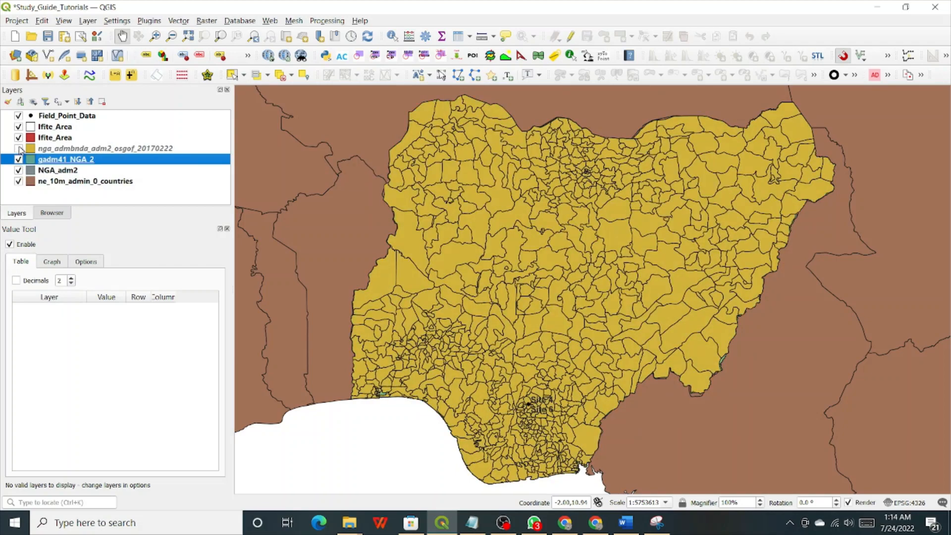
click(19, 149)
click(18, 148)
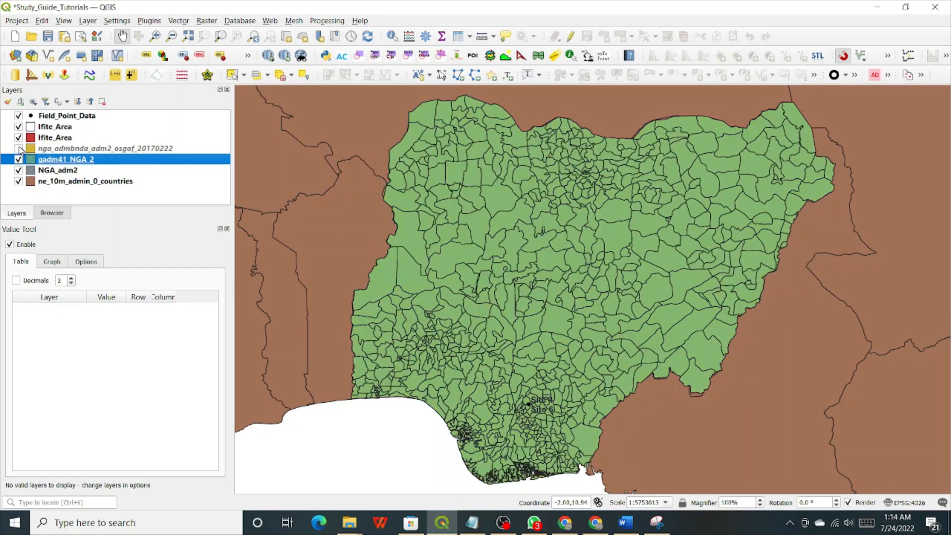
click(18, 149)
click(19, 149)
click(19, 148)
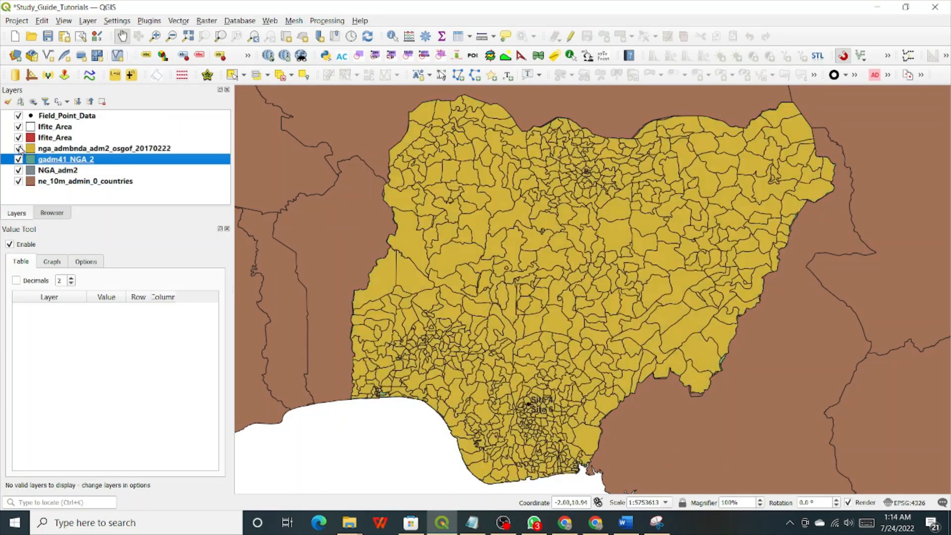
click(19, 148)
click(19, 149)
click(19, 148)
click(19, 149)
click(19, 148)
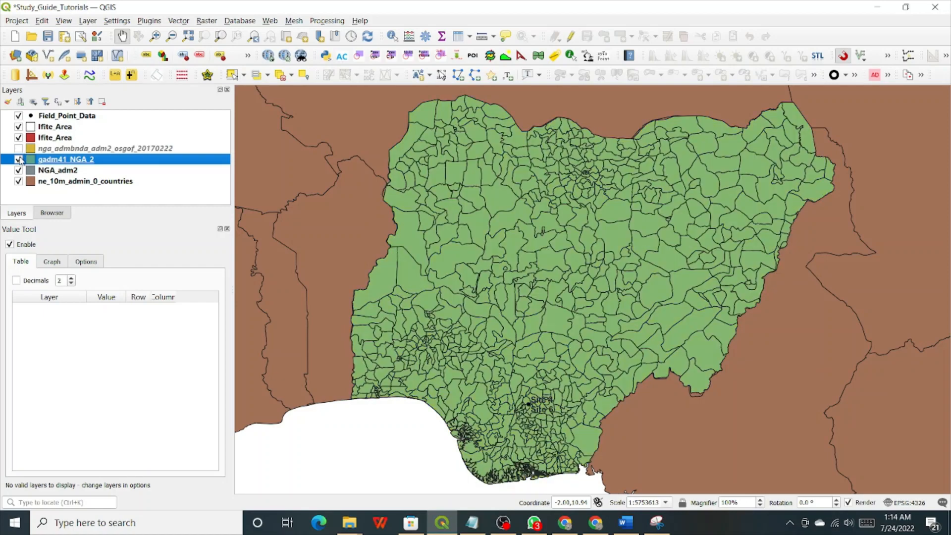
Toggle gadm41_NGA_2 a few times, leaving it hidden so grey NGA_adm2 shows.
click(19, 160)
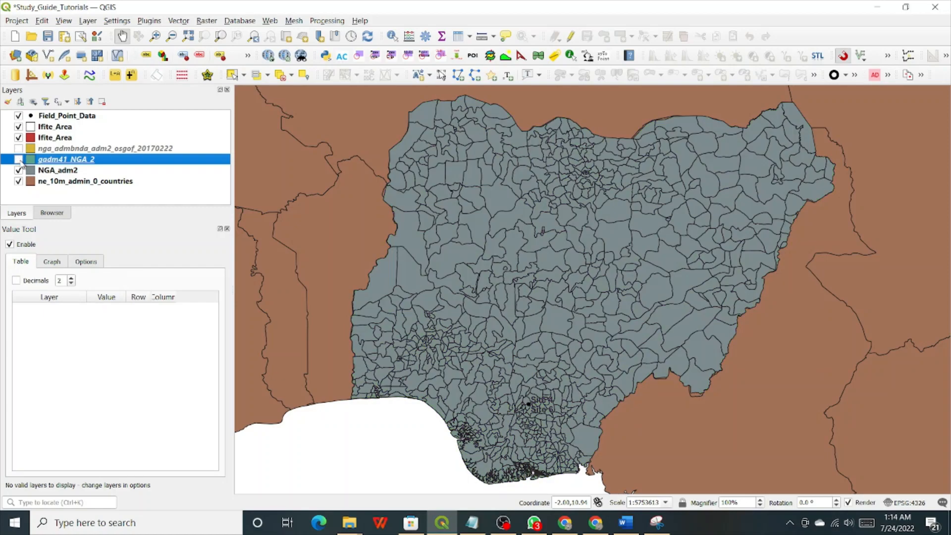
click(19, 160)
click(19, 159)
click(20, 160)
click(20, 159)
Flip the yellow nga_admbnda_adm2_osgof_20170222 layer on and off repeatedly, ending with it hidden.
click(19, 148)
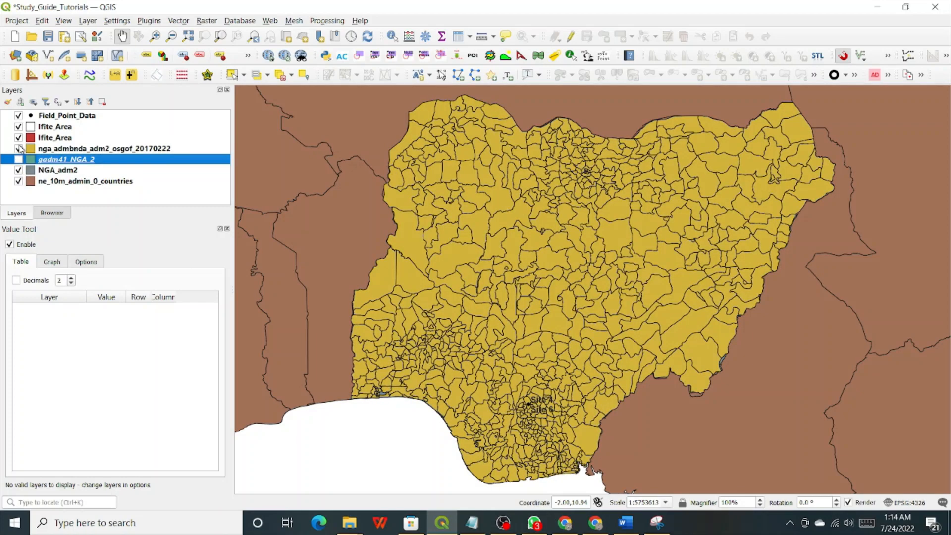
click(20, 149)
click(19, 148)
click(19, 149)
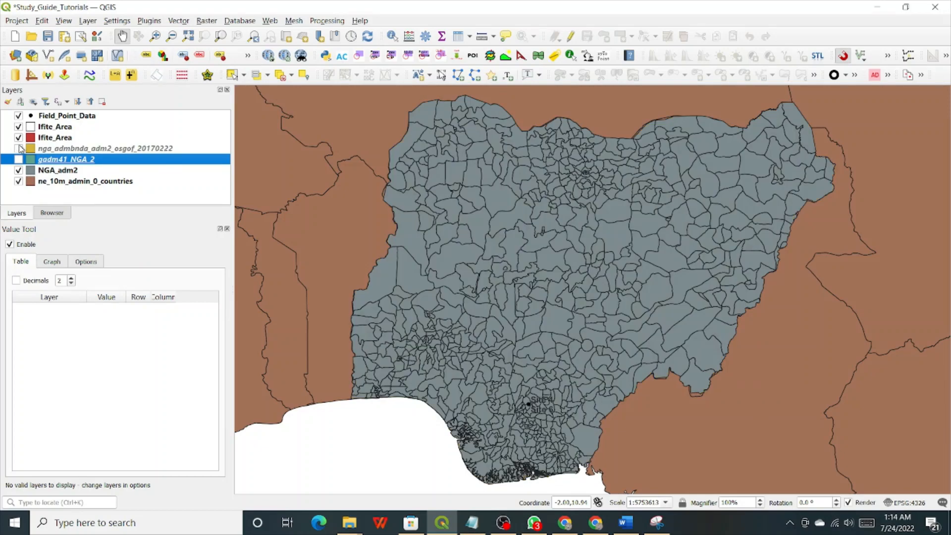
click(19, 149)
click(19, 149)
click(19, 148)
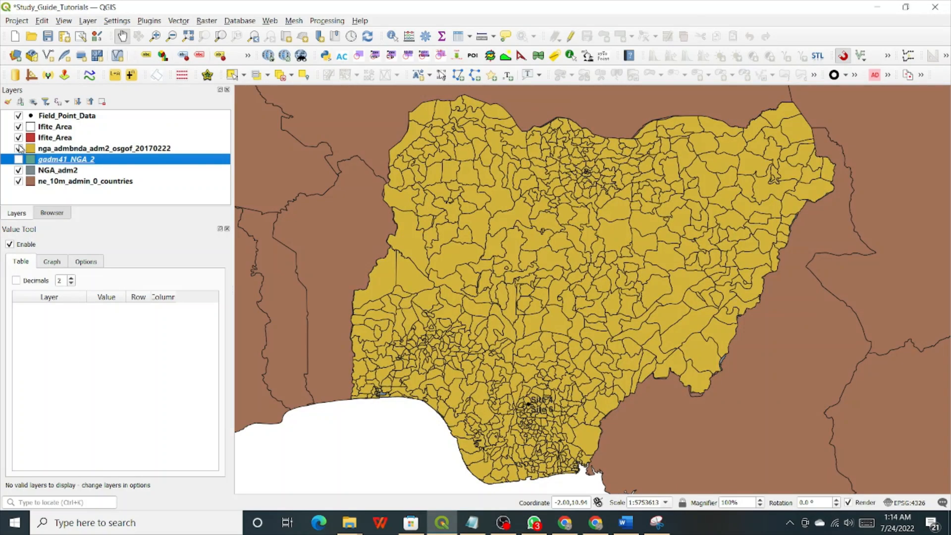
click(19, 149)
click(20, 148)
click(19, 148)
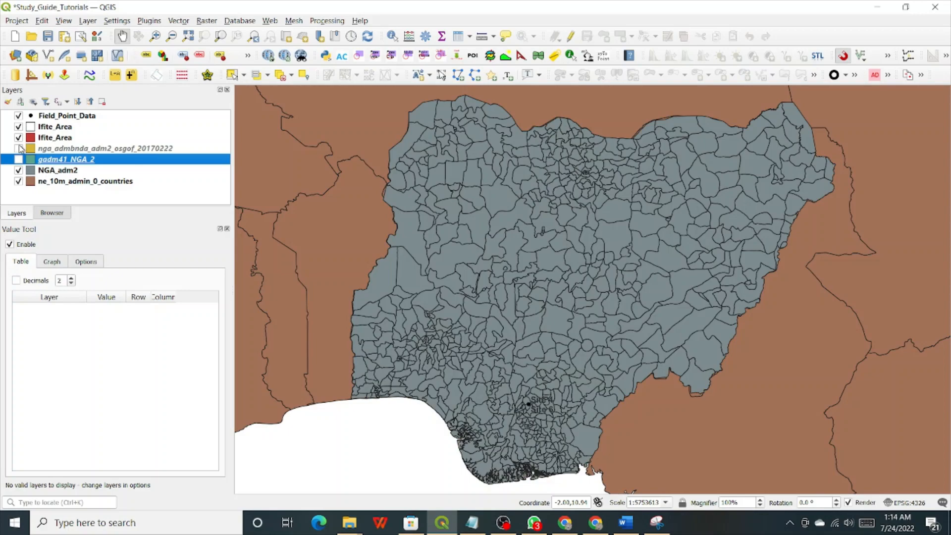
click(19, 149)
click(19, 149)
click(20, 149)
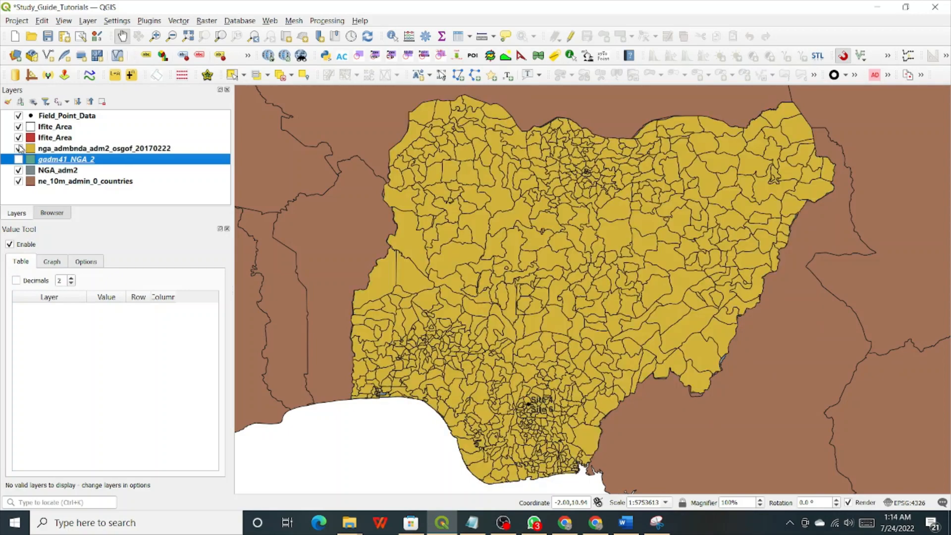
click(19, 149)
click(20, 149)
click(19, 149)
click(19, 149)
click(19, 148)
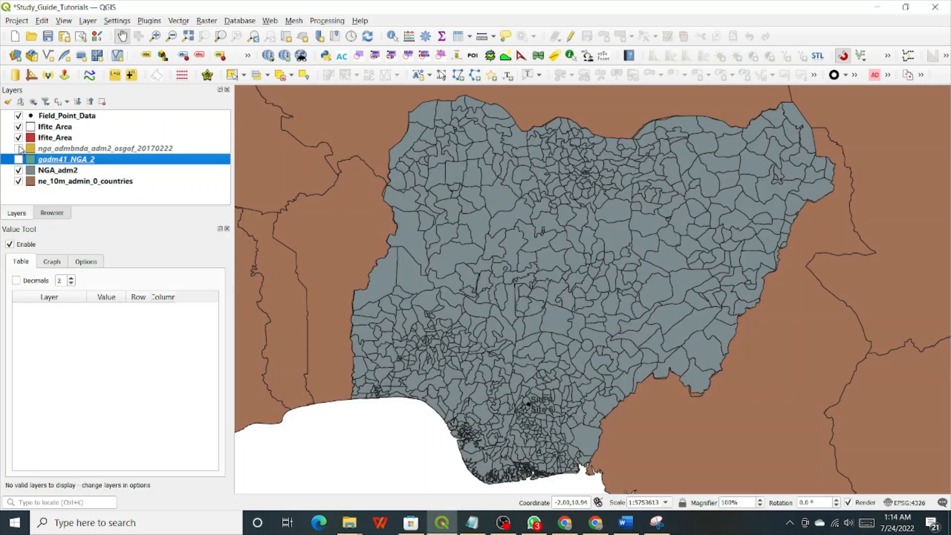
click(20, 148)
click(19, 149)
click(19, 149)
click(19, 148)
click(20, 148)
click(20, 149)
click(19, 148)
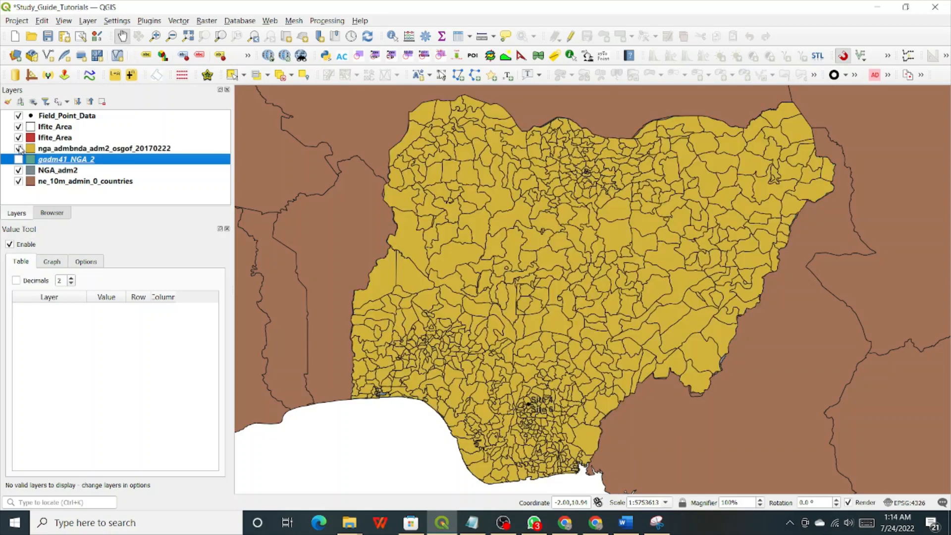
click(20, 149)
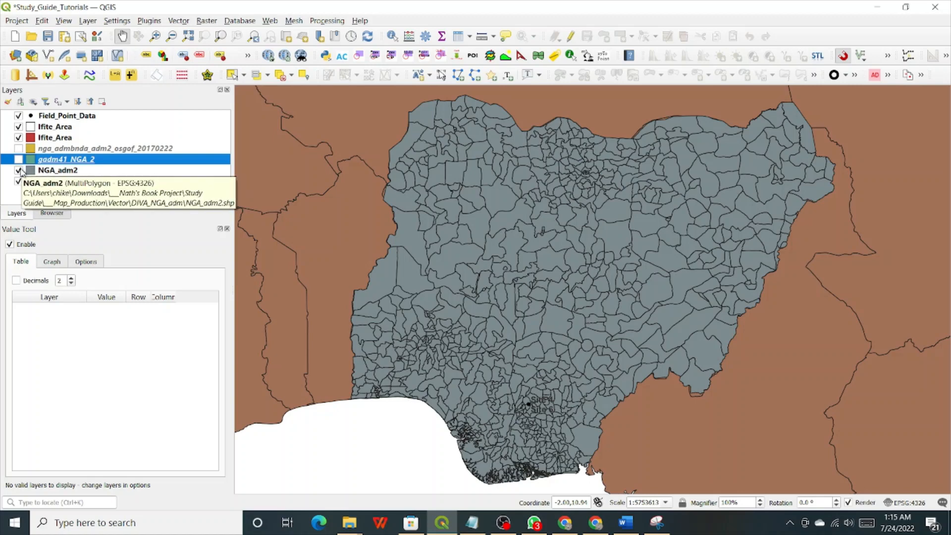
Flicker the grey NGA_adm2 district polygons on and off to compare them.
click(19, 170)
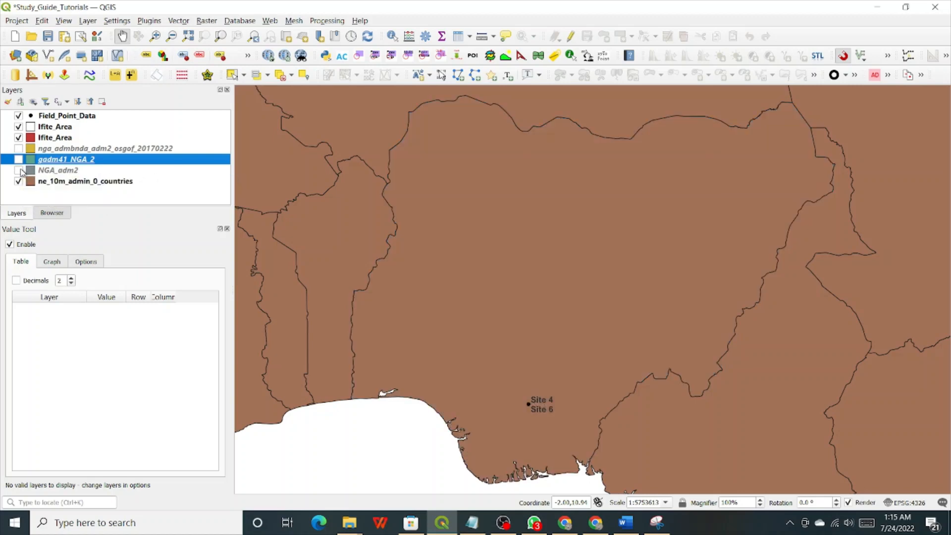
click(19, 171)
click(19, 170)
click(19, 170)
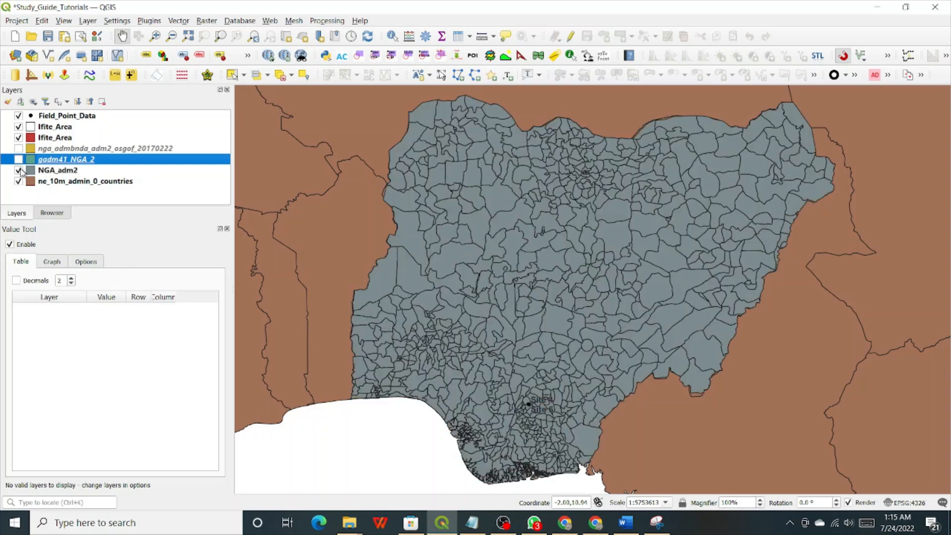
click(19, 171)
click(19, 170)
click(19, 171)
click(20, 170)
click(20, 171)
click(20, 170)
click(20, 170)
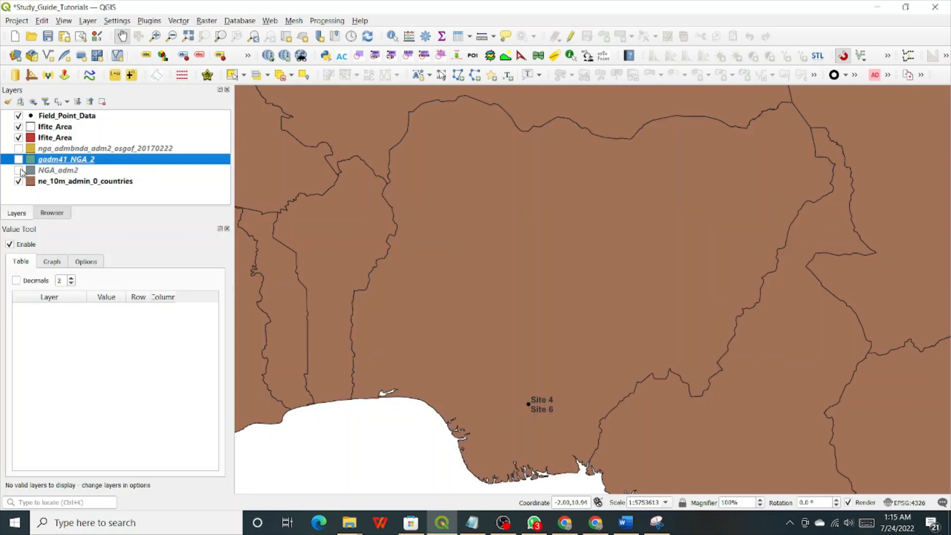
click(19, 171)
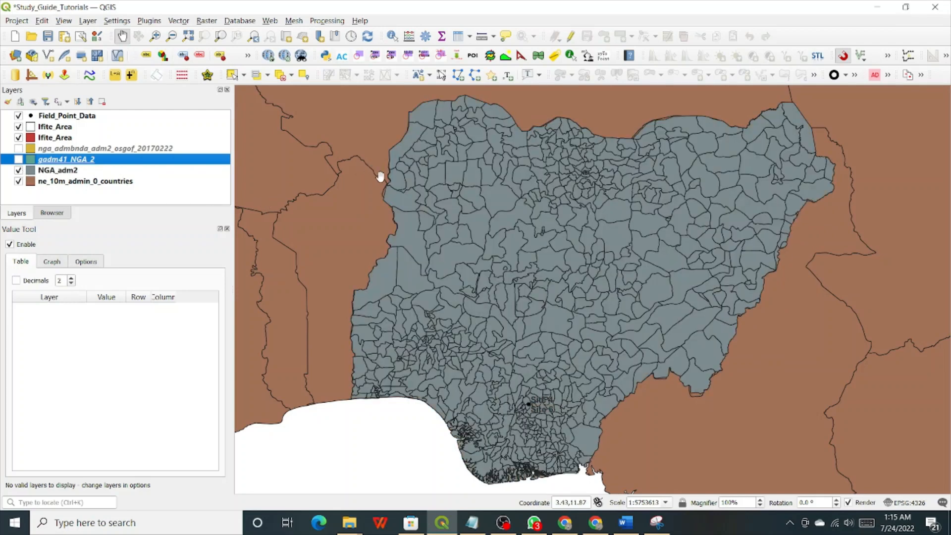
Zoom in on Nigeria's western border and flicker the NGA_adm2 layer there.
scroll(382, 178, up, 1)
scroll(380, 193, up, 1)
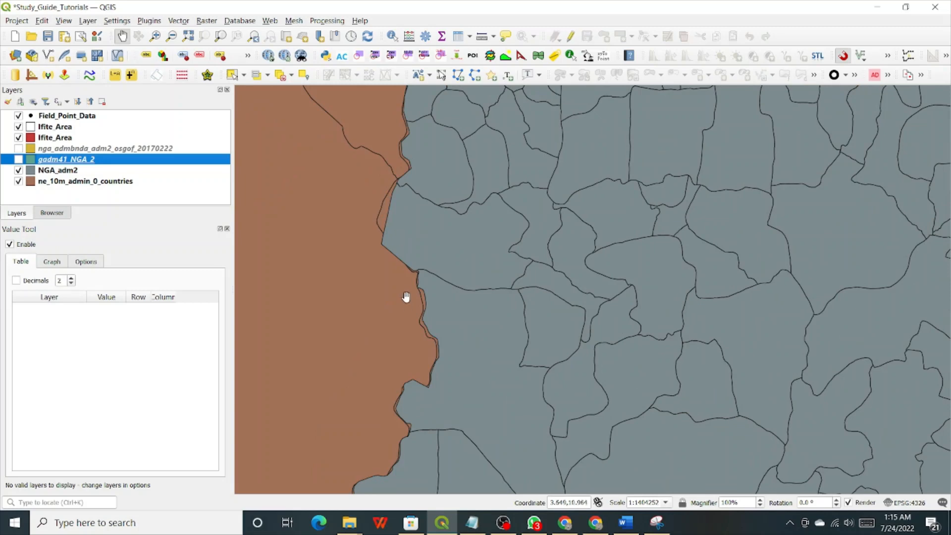
scroll(404, 297, up, 1)
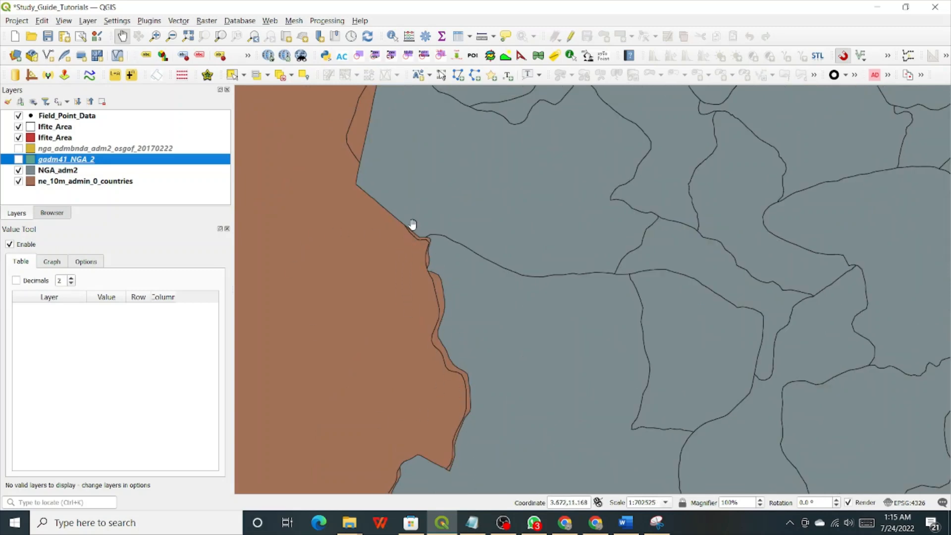
click(18, 170)
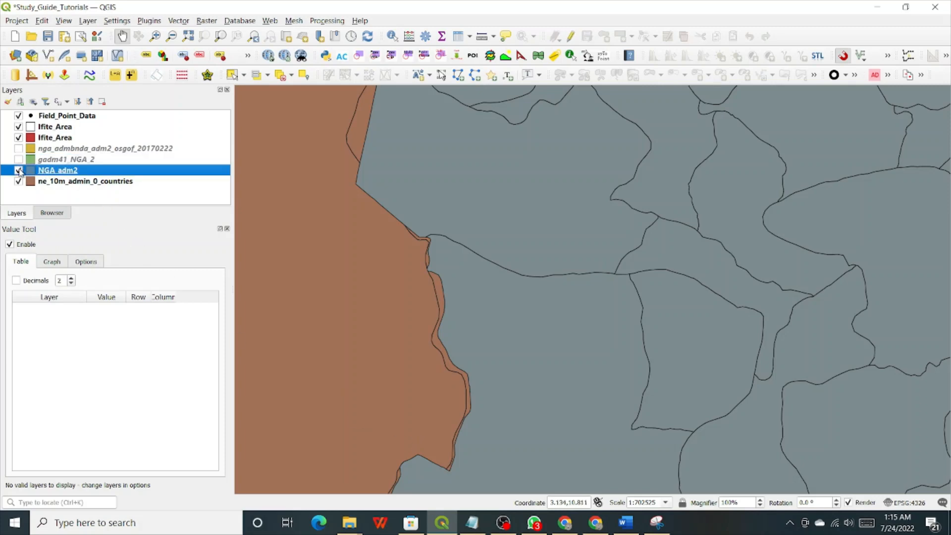
click(19, 170)
click(19, 170)
click(19, 170)
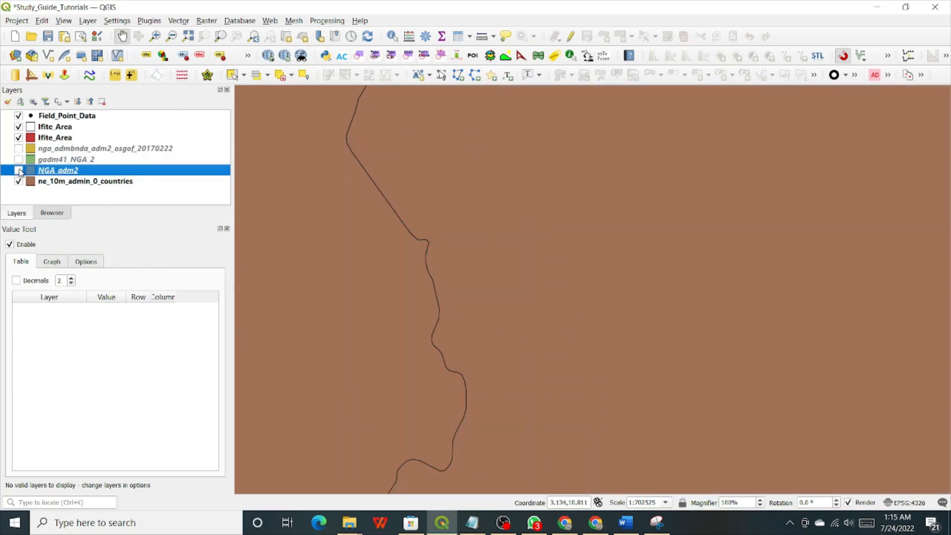
click(19, 170)
click(19, 170)
Glance at NGA_adm2's symbology, then switch gadm41_NGA_2 and nga_admbnda_adm2_osgof_20170222 back on.
double_click(19, 169)
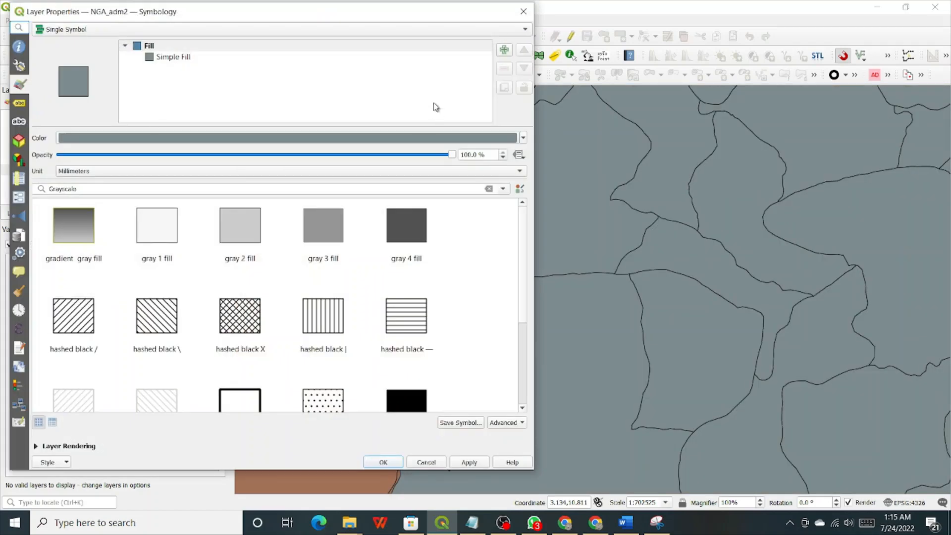
click(523, 10)
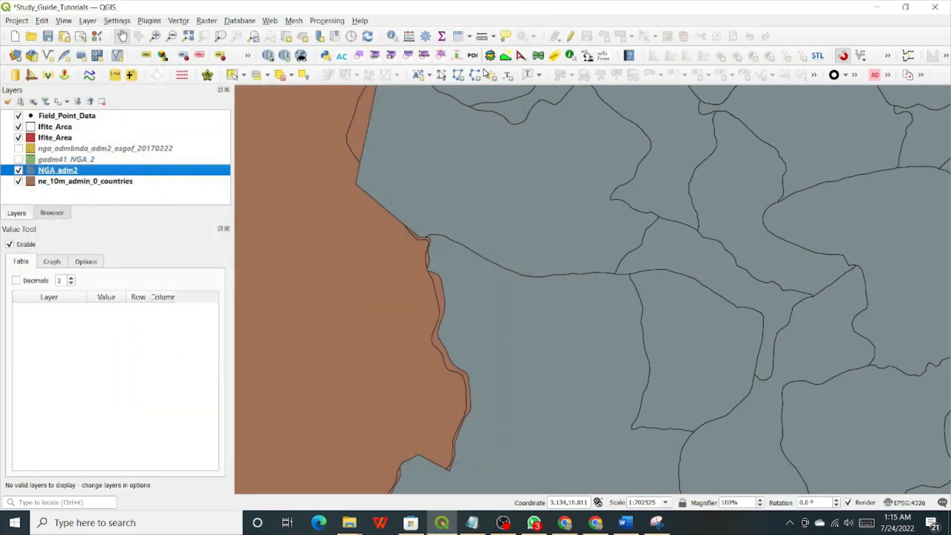
click(18, 160)
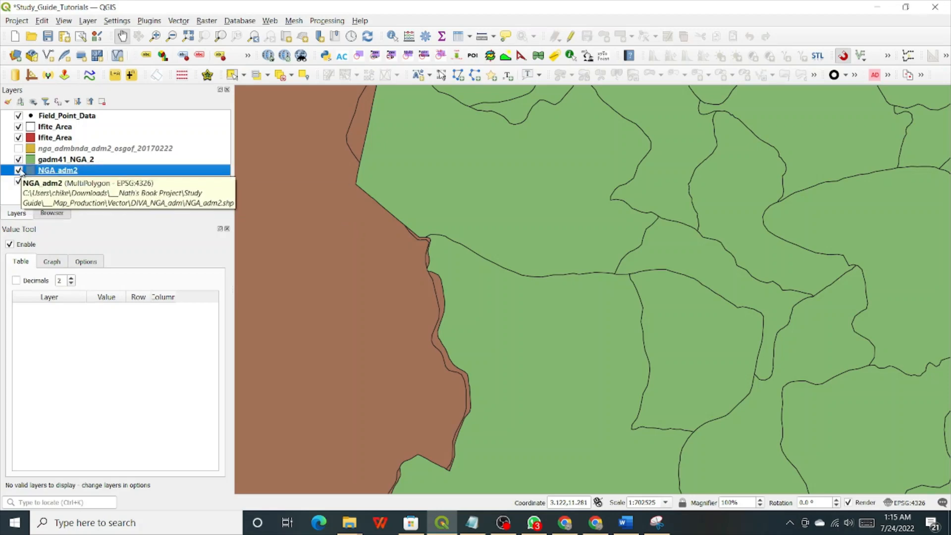
click(18, 170)
click(18, 171)
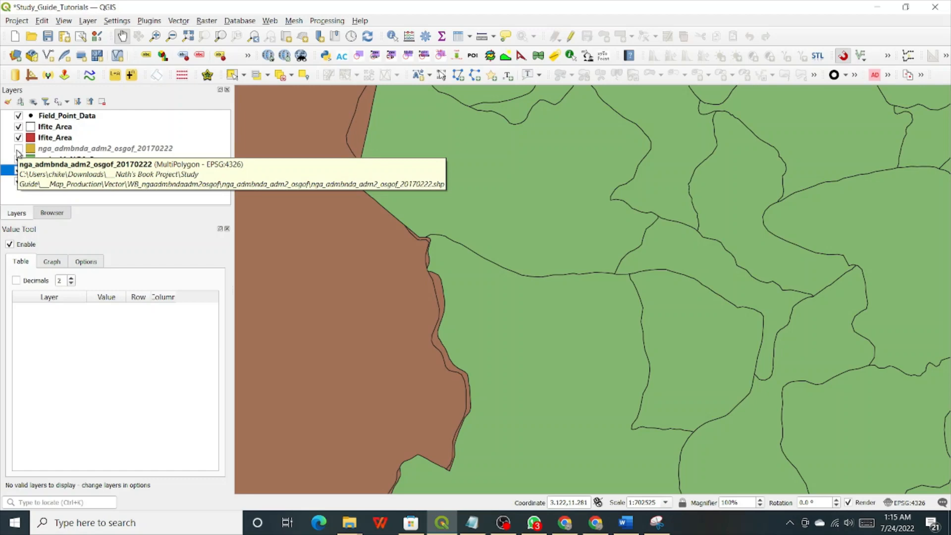
click(19, 148)
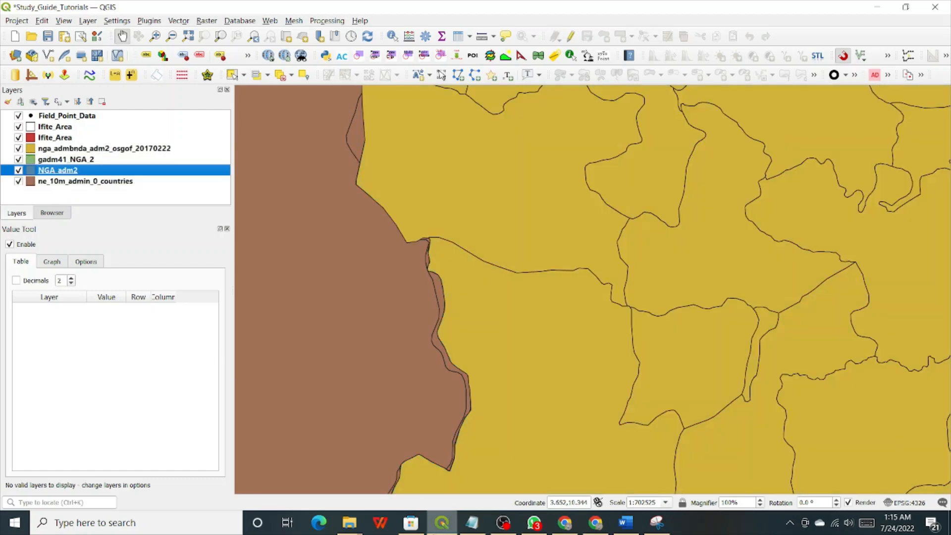
Browse Map_Production\Vector\DIVA_NGA_adm in File Explorer to inspect the NGA_adm files, then return to QGIS.
mouse_move(356, 522)
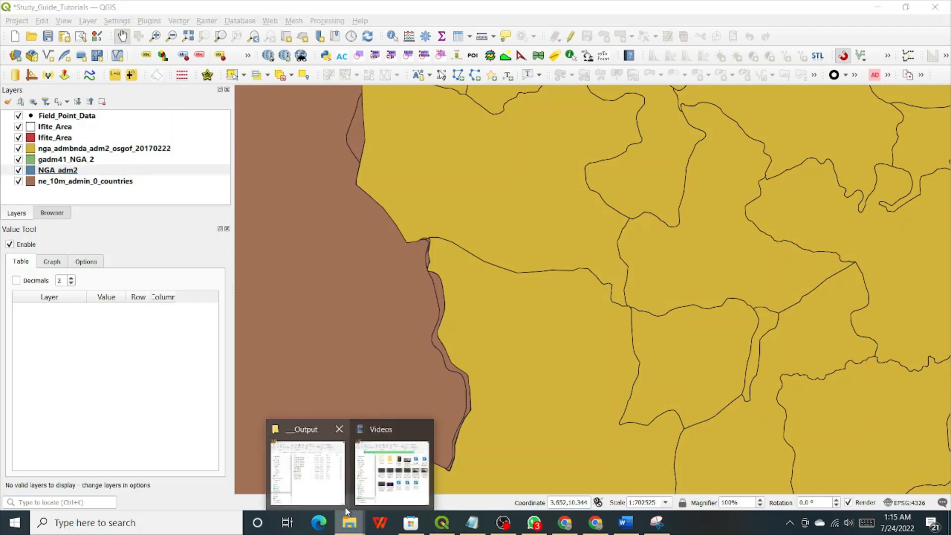
click(327, 476)
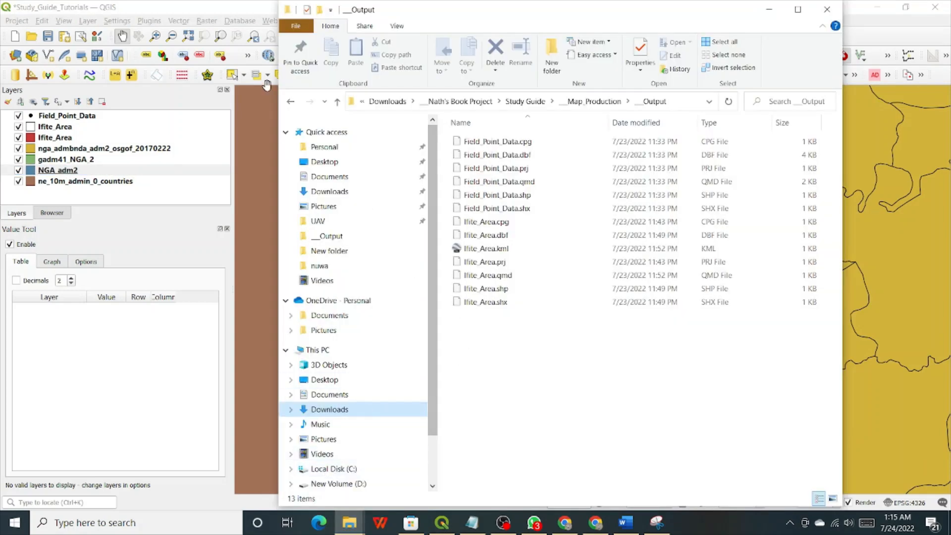
click(339, 102)
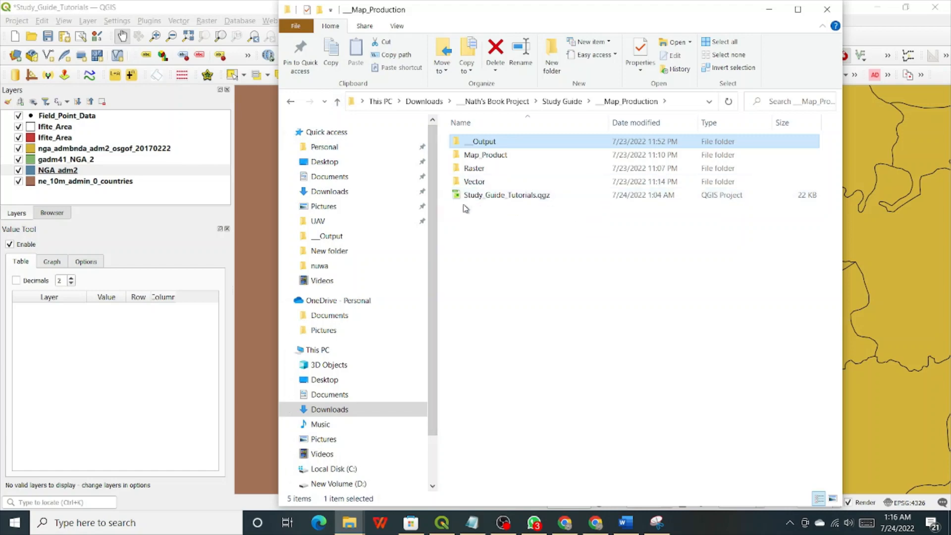
double_click(477, 181)
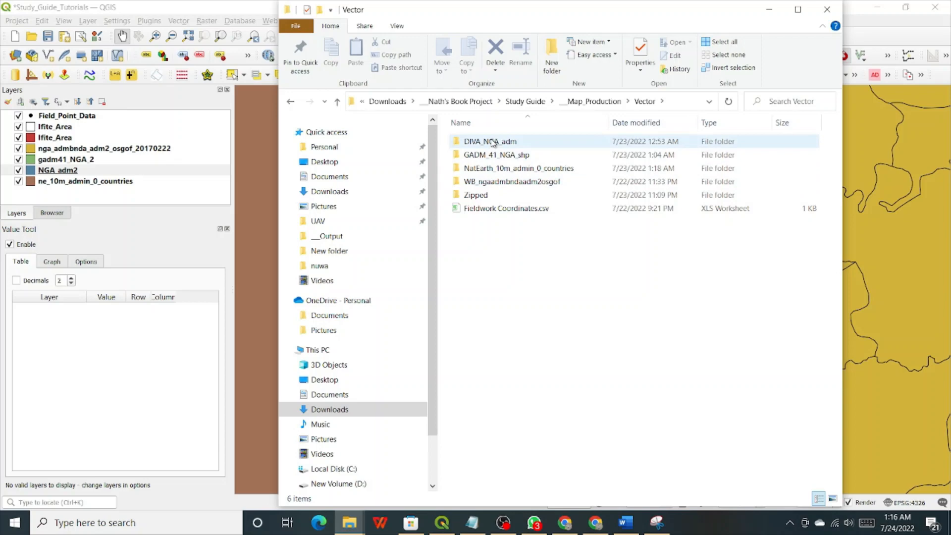
double_click(492, 142)
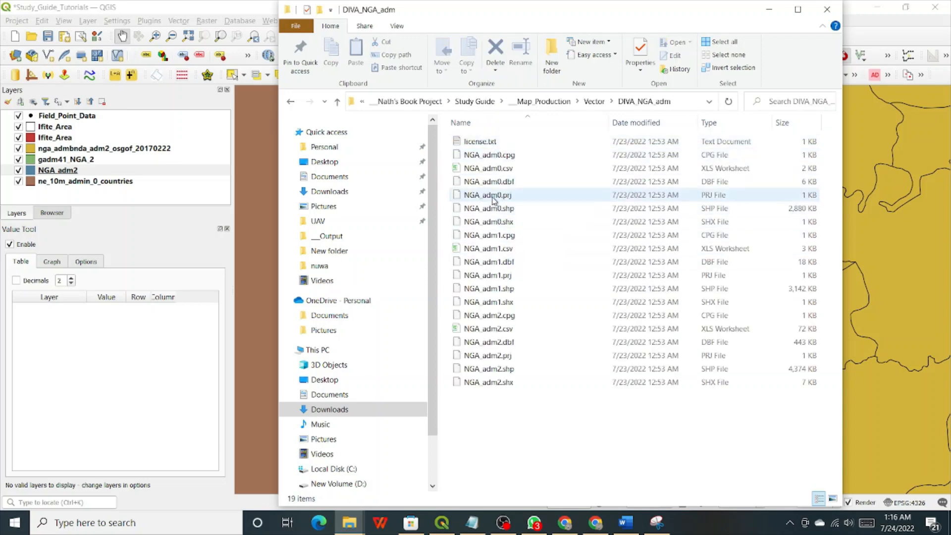
click(494, 196)
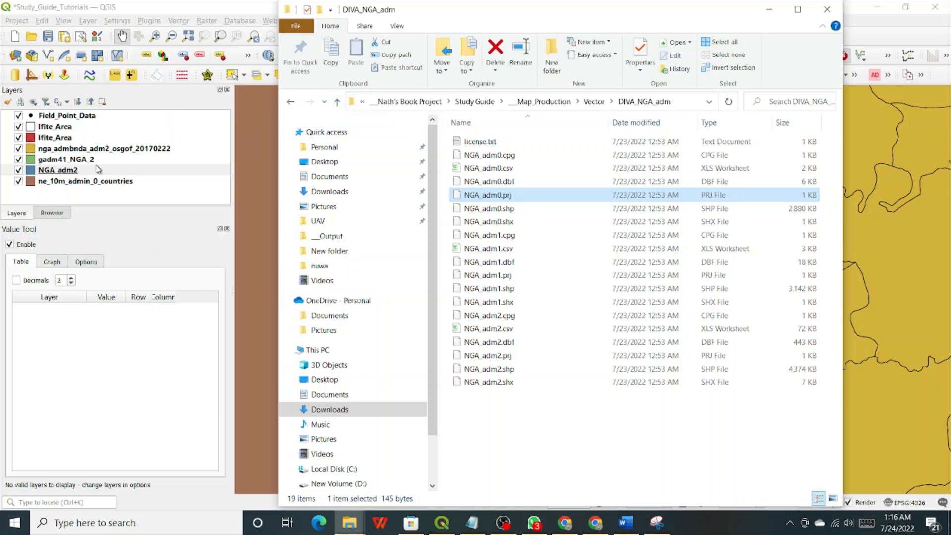
click(54, 172)
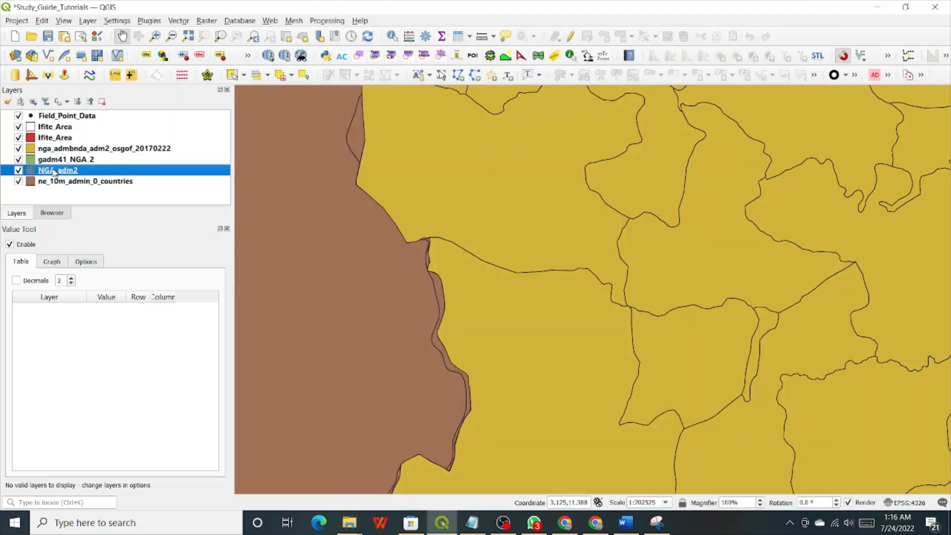
Rename the NGA_adm2 layer to DIVA_NGA_adm2 in two edits, adding 'D' then 'IVA_'.
right_click(57, 173)
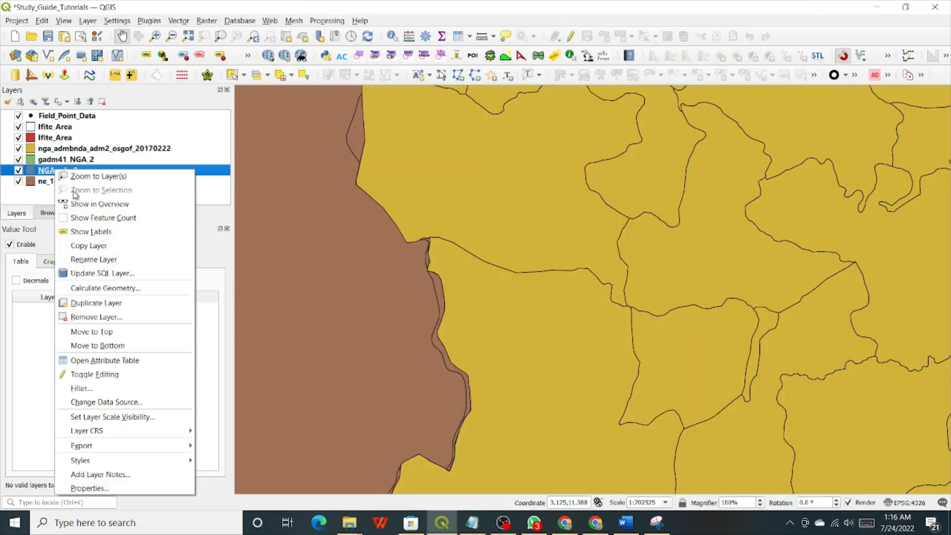
click(47, 173)
right_click(47, 172)
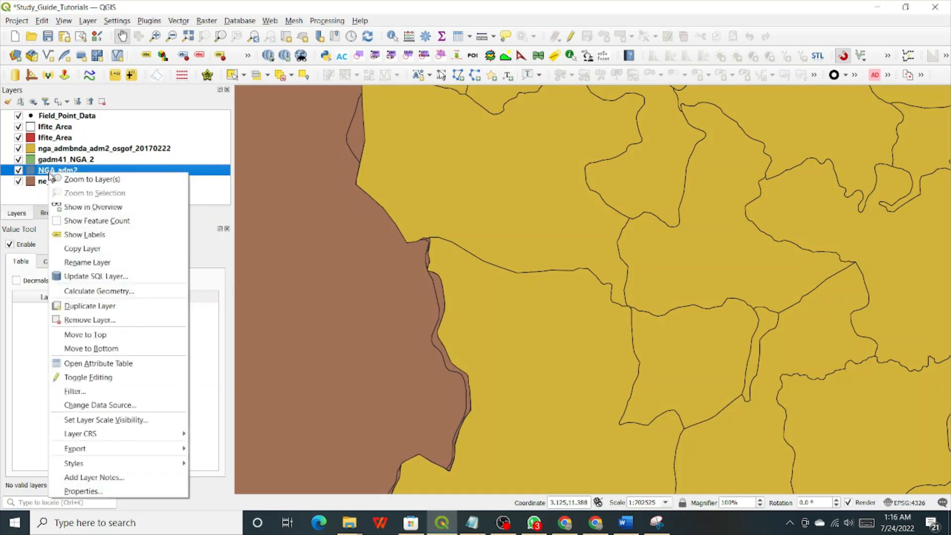
click(81, 262)
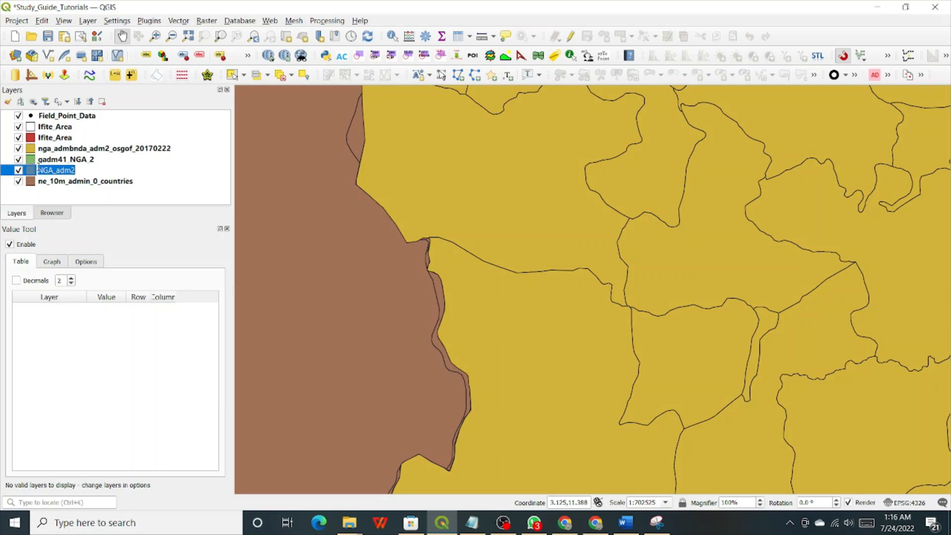
click(39, 168)
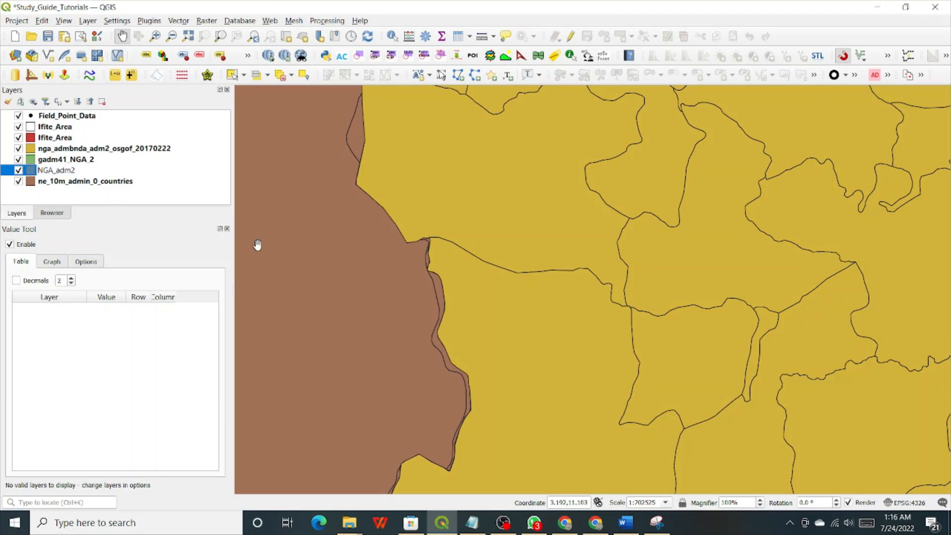
text(D)
key(Return)
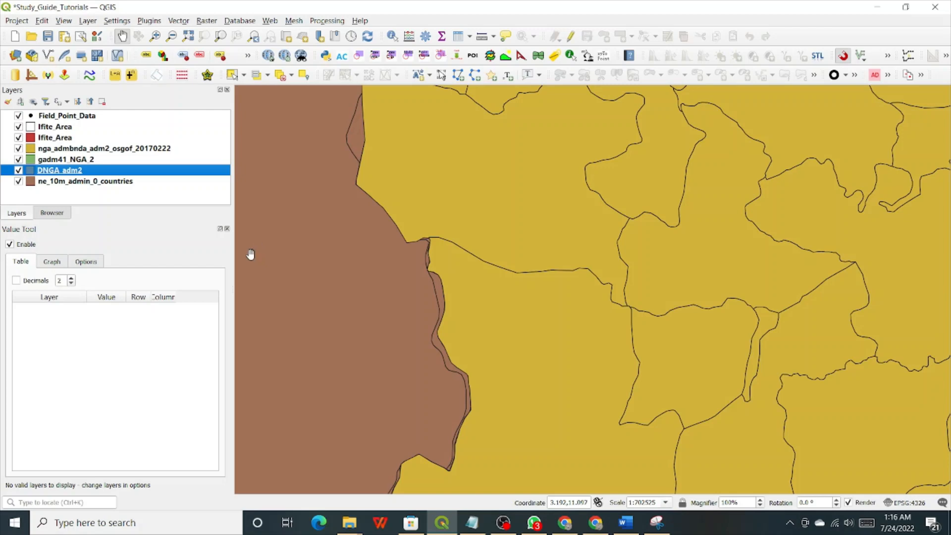
right_click(45, 173)
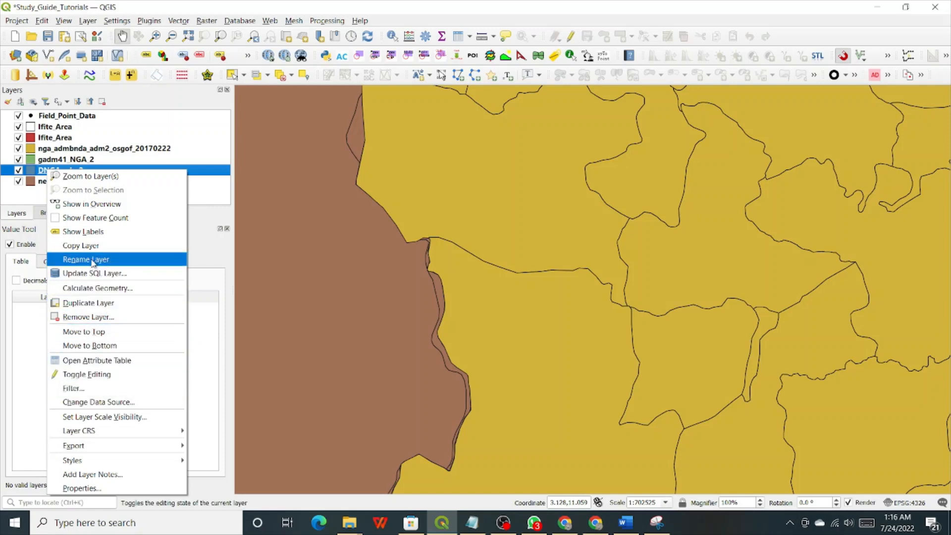
click(92, 262)
click(43, 171)
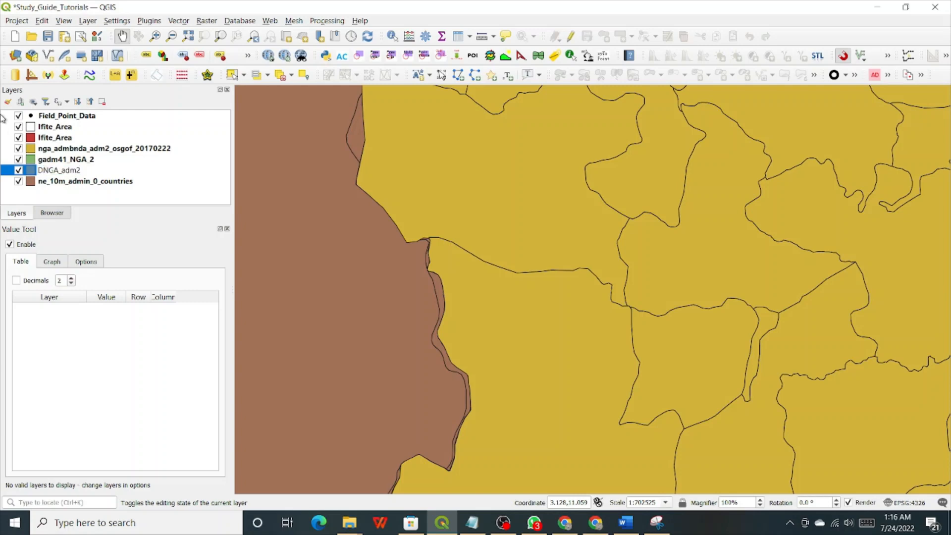
text(IVA_)
click(64, 163)
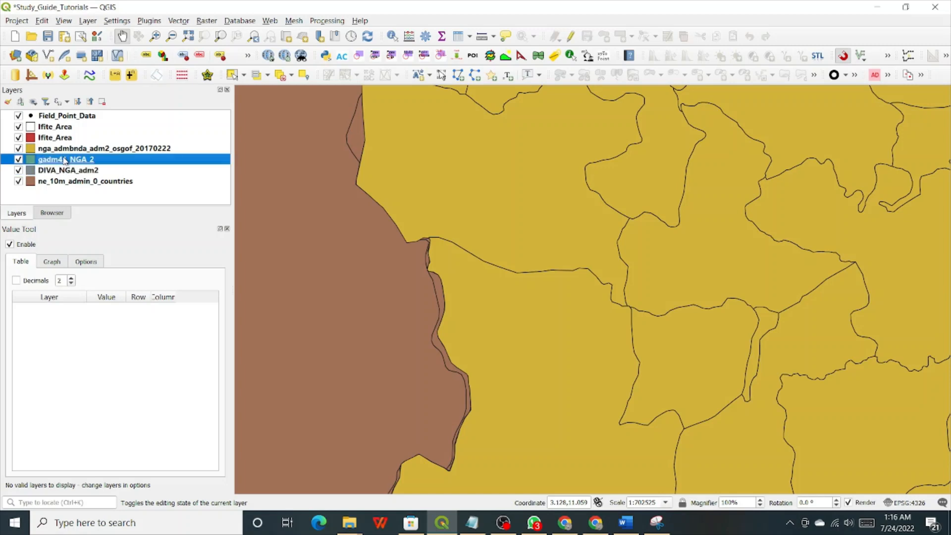
click(66, 169)
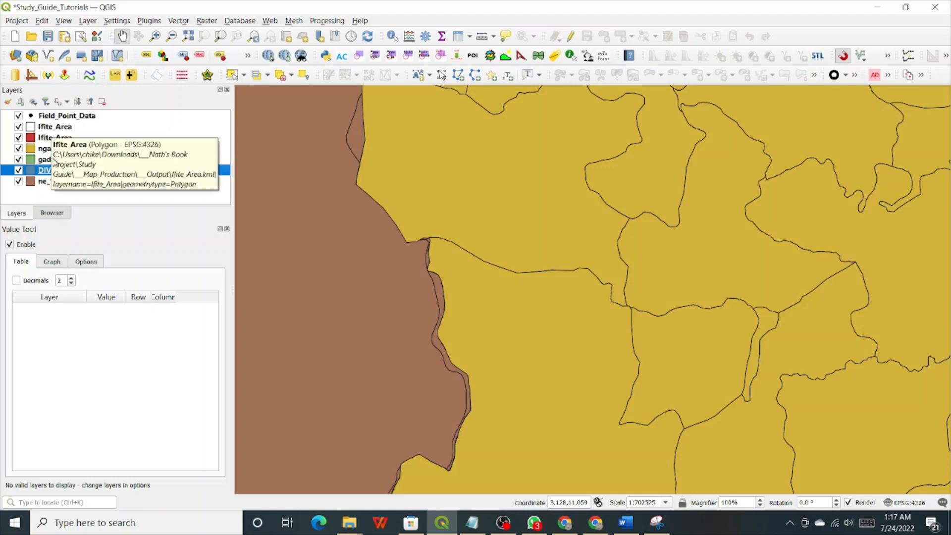
click(50, 158)
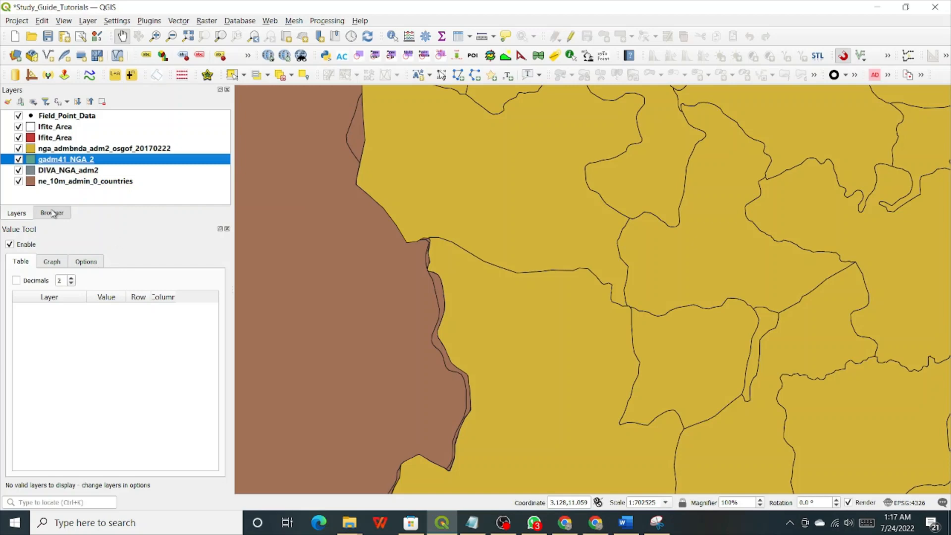
Start removing gadm41_NGA_2 but cancel, keeping the layer in the project.
right_click(51, 161)
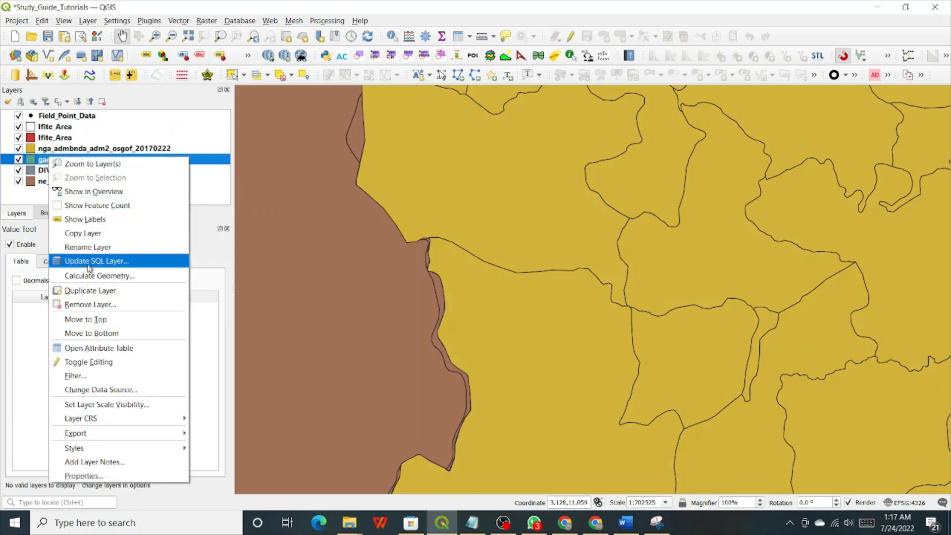
click(87, 305)
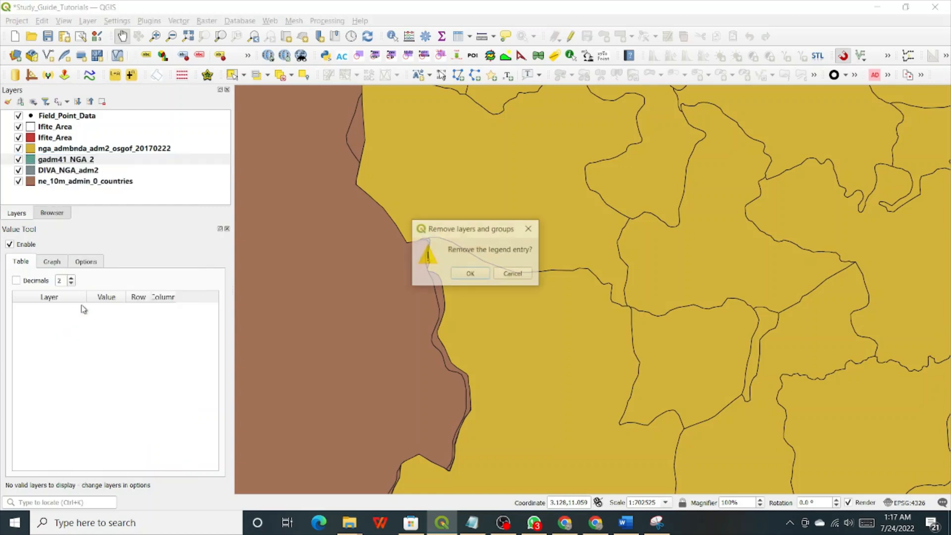
click(513, 274)
Rename gadm41_NGA_2 to GADM_41_NGA_2 by replacing 'gadm' with 'GADM'.
right_click(80, 161)
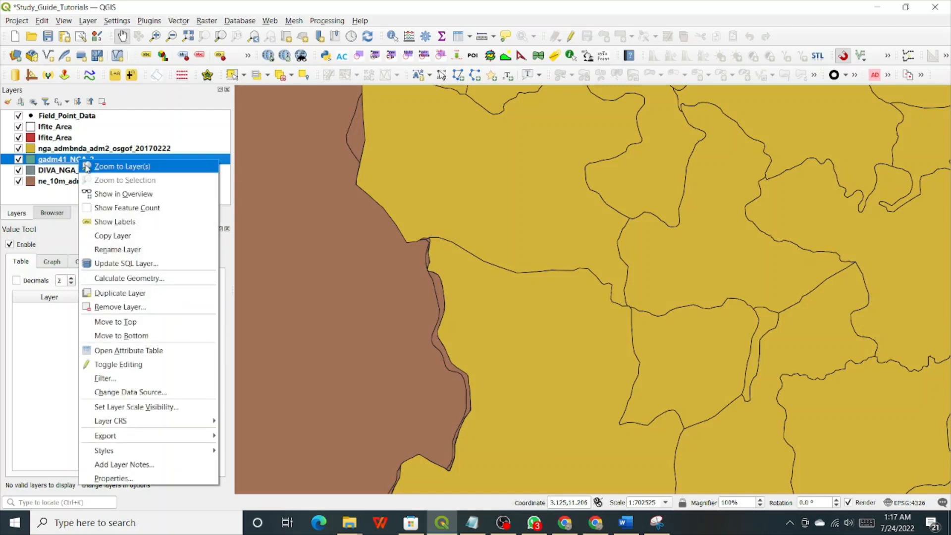
click(114, 249)
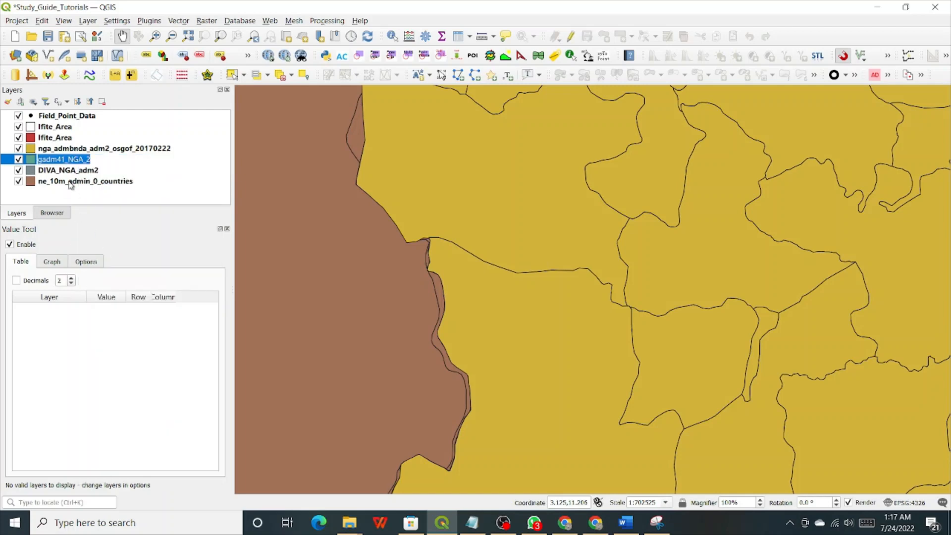
drag(57, 159, 38, 159)
text(GADM_)
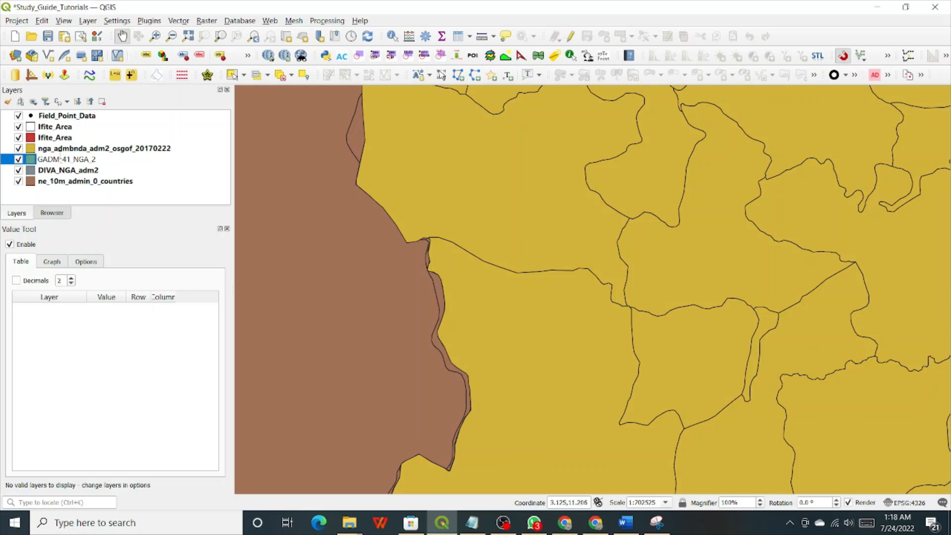
click(86, 150)
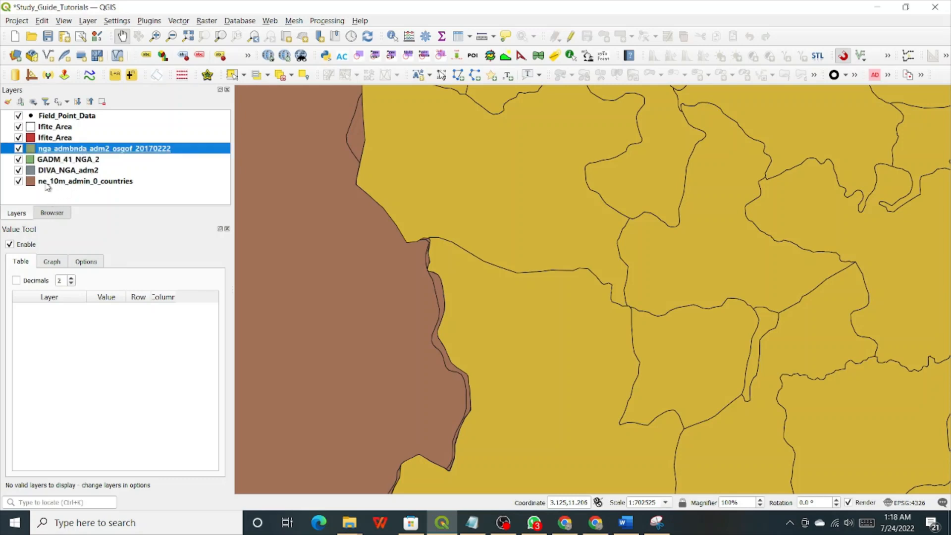
Hide nga_admbnda_adm2_osgof_20170222 and toggle GADM_41_NGA_2 to compare with DIVA_NGA_adm2.
click(19, 148)
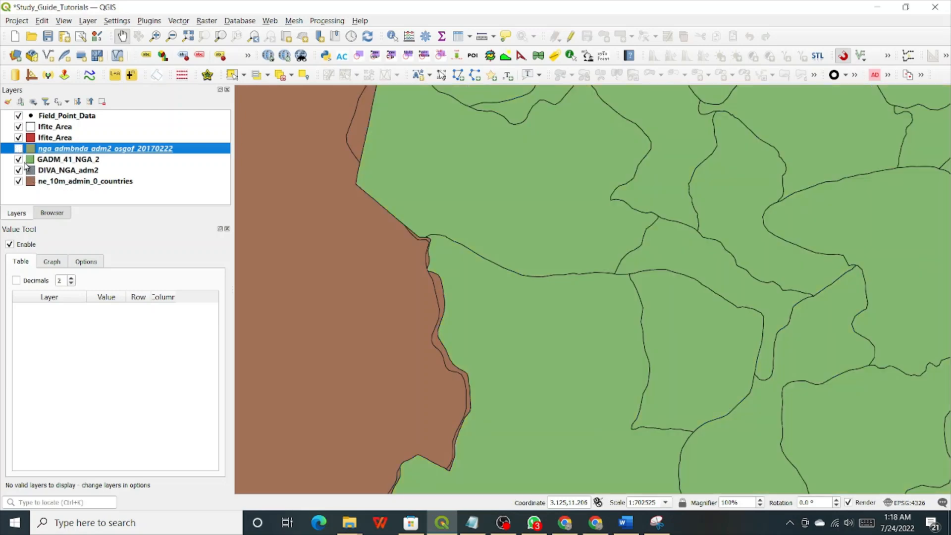
click(20, 159)
click(19, 160)
Flick the GADM_41_NGA_2 layer on and off to compare it with DIVA, ending visible.
click(19, 160)
click(19, 160)
click(19, 160)
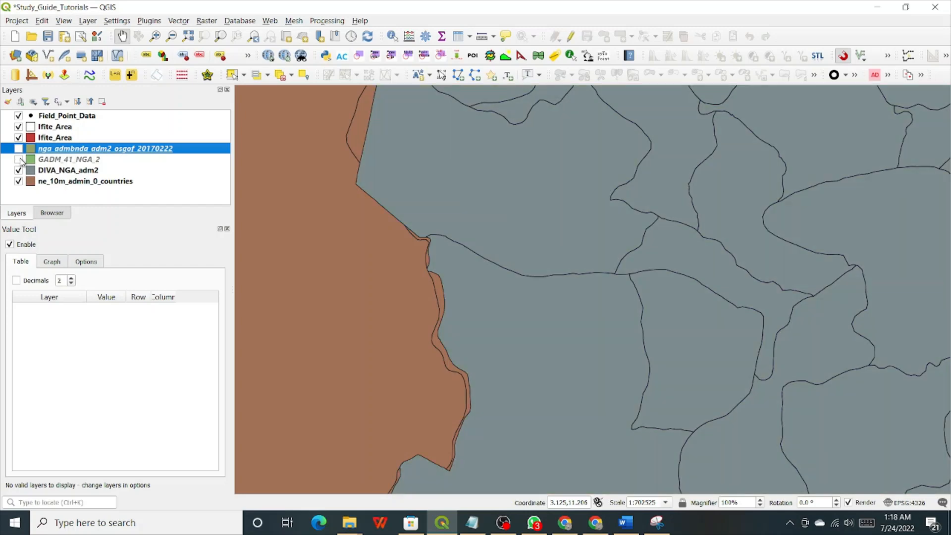
click(19, 159)
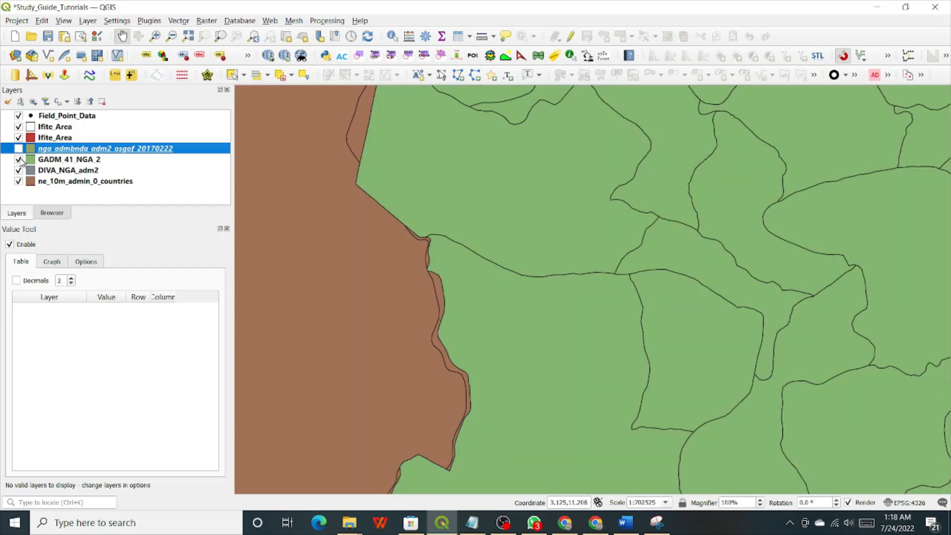
click(19, 159)
click(19, 159)
click(19, 160)
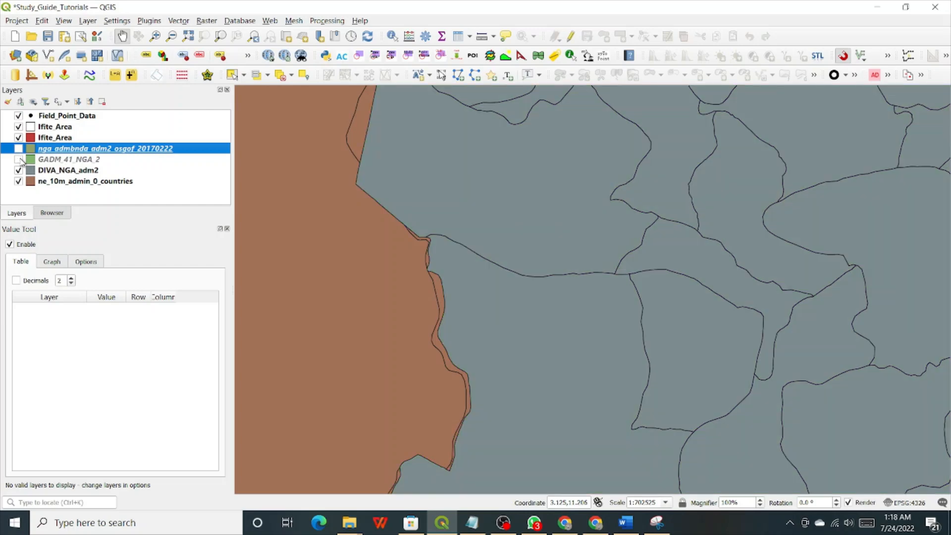
click(19, 159)
click(18, 159)
click(19, 160)
click(19, 159)
click(19, 160)
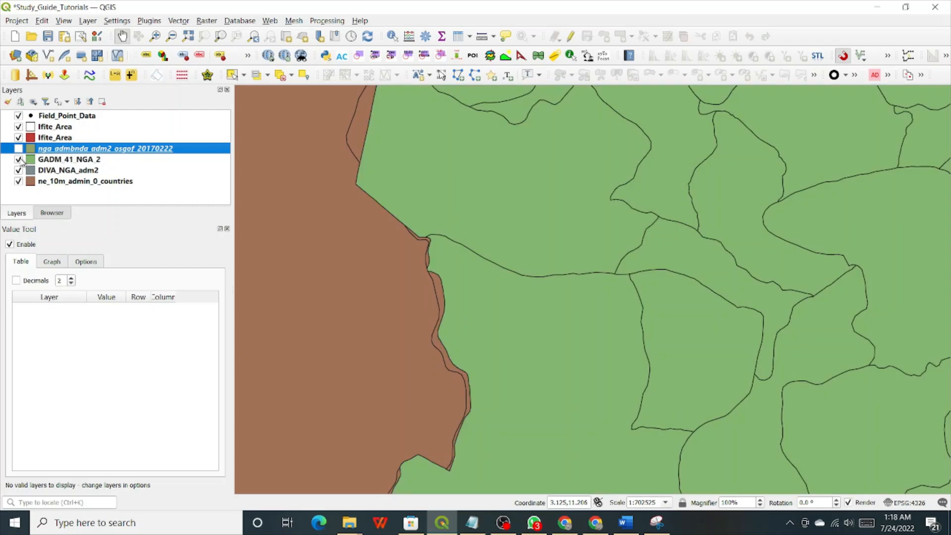
click(19, 159)
click(19, 159)
Flick the yellow nga_admbnda_adm2 layer on and off against GADM, leaving it visible on top.
click(19, 149)
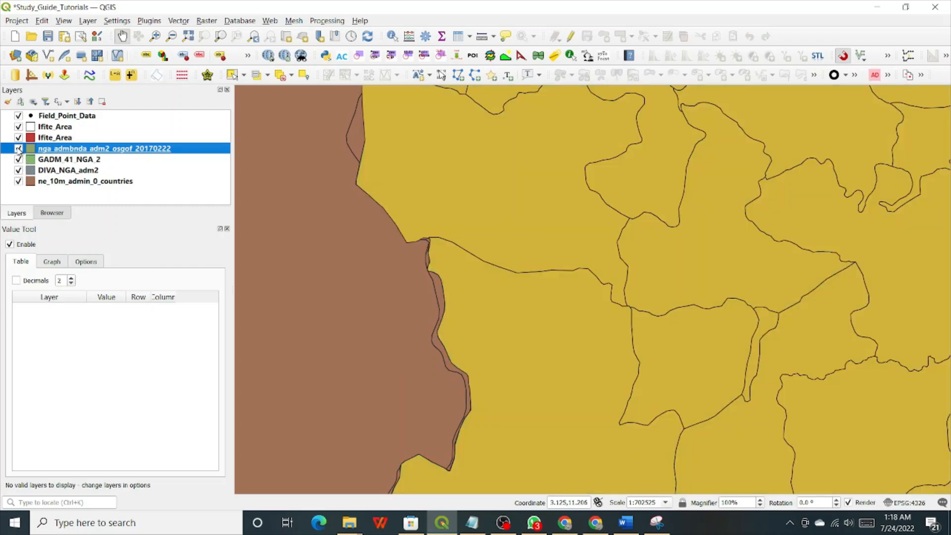
click(18, 149)
click(18, 149)
click(18, 148)
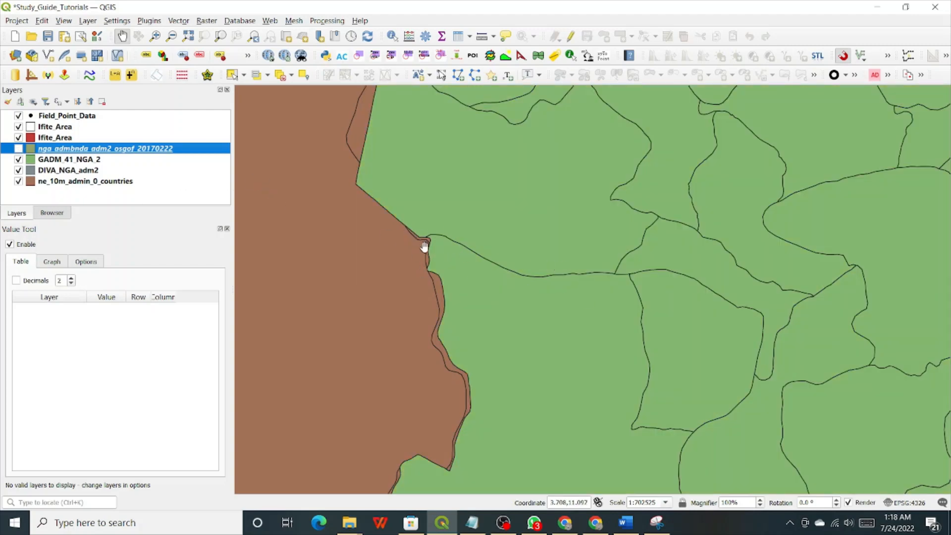
click(18, 149)
click(18, 148)
click(19, 148)
click(18, 149)
click(18, 149)
click(18, 148)
click(19, 148)
click(19, 149)
click(19, 149)
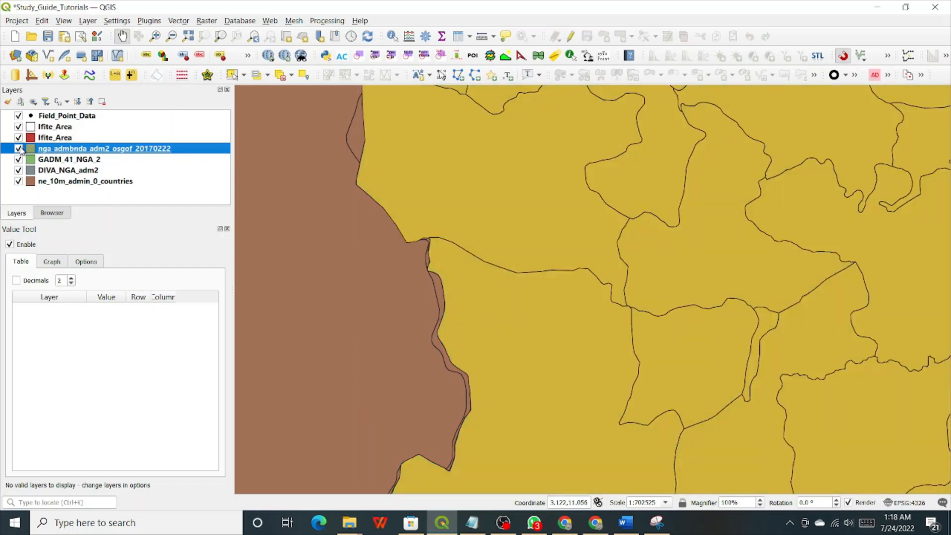
click(19, 149)
click(19, 149)
click(19, 148)
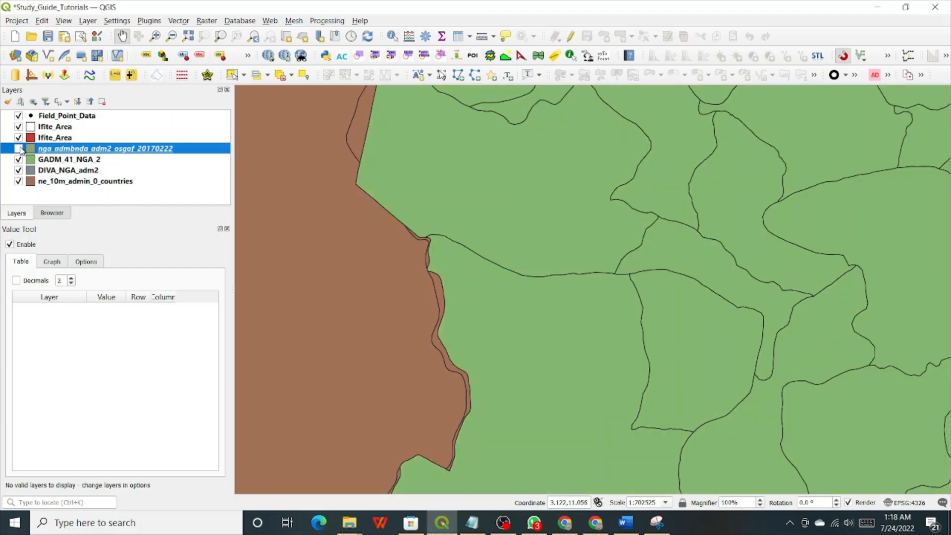
click(19, 149)
click(19, 149)
click(18, 148)
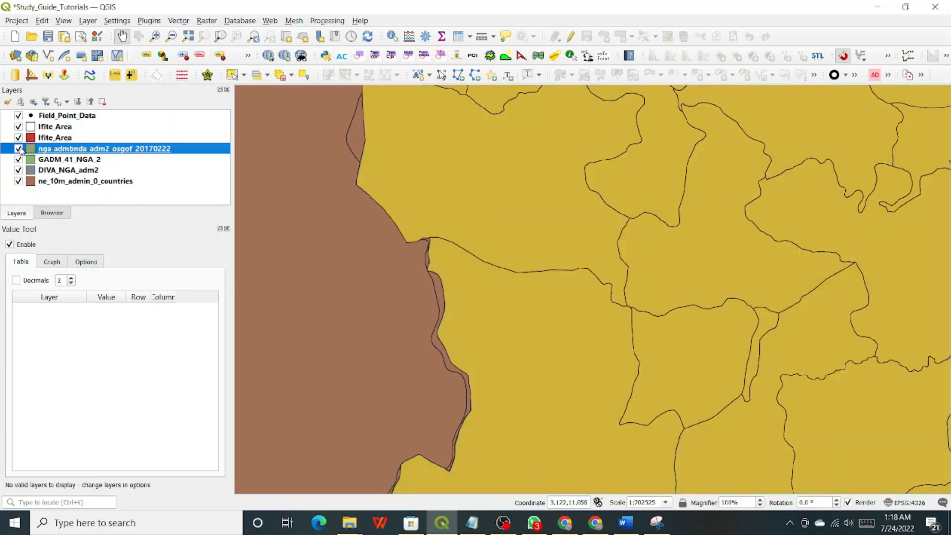
click(19, 148)
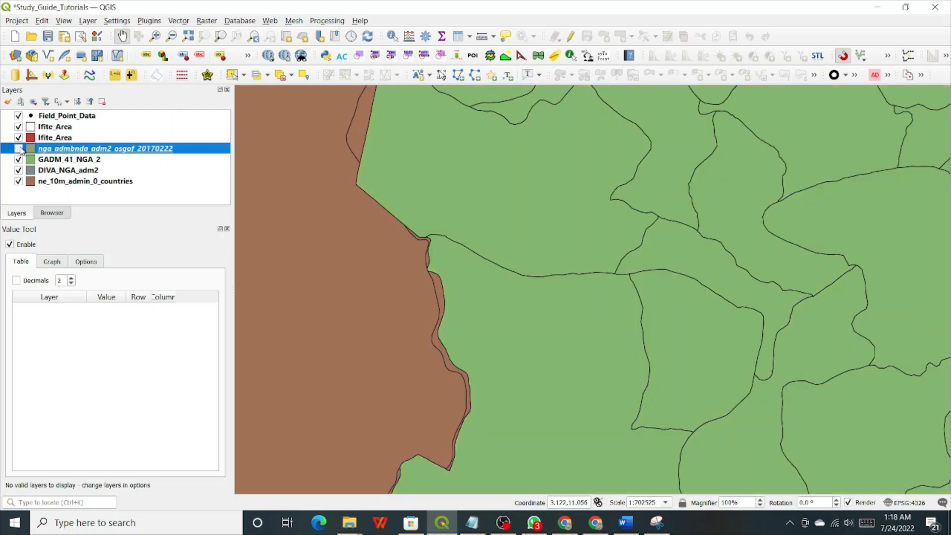
click(19, 148)
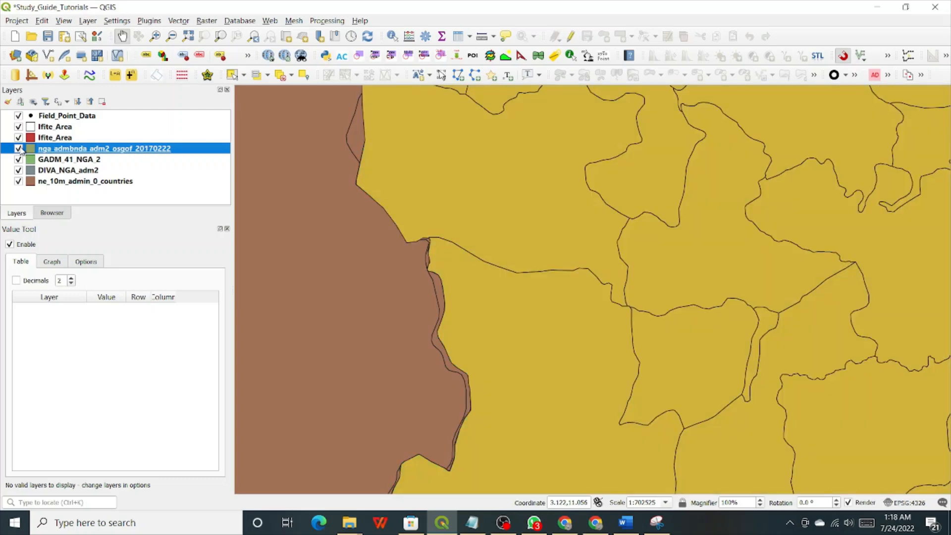
click(19, 149)
click(18, 149)
click(19, 149)
click(18, 149)
click(19, 149)
click(19, 148)
click(19, 149)
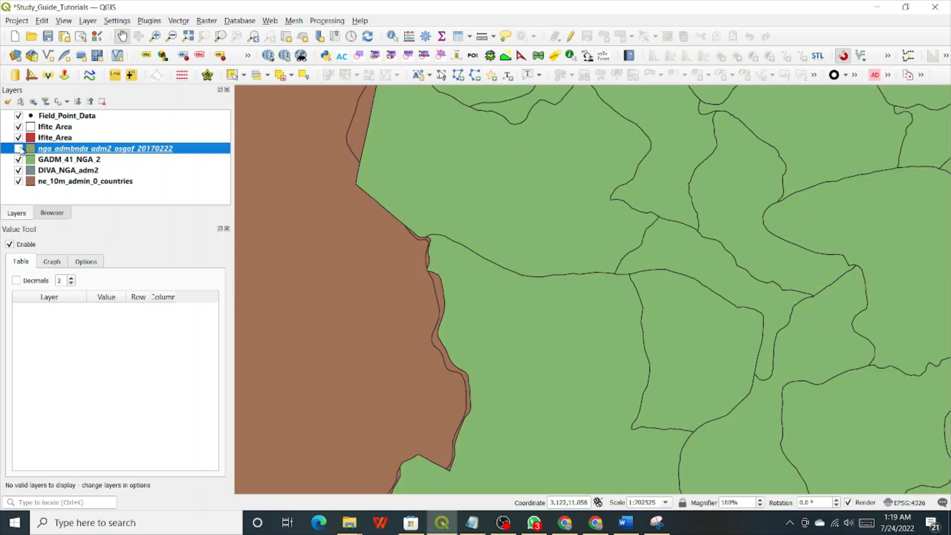
click(19, 149)
click(19, 149)
click(19, 148)
click(19, 148)
click(19, 149)
click(19, 148)
click(18, 149)
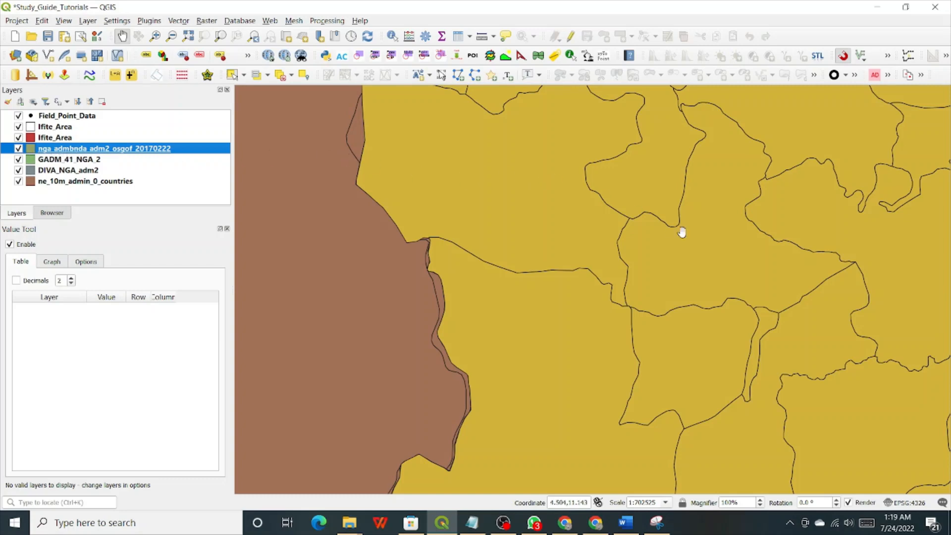
Open the attribute table of nga_admbnda_adm2_osgof_20170222 from its layer context menu.
right_click(76, 149)
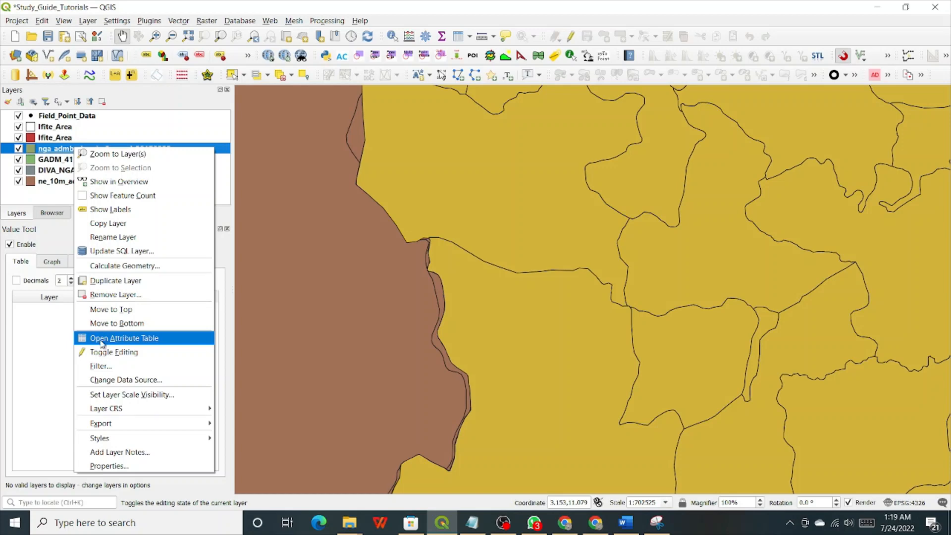
click(102, 340)
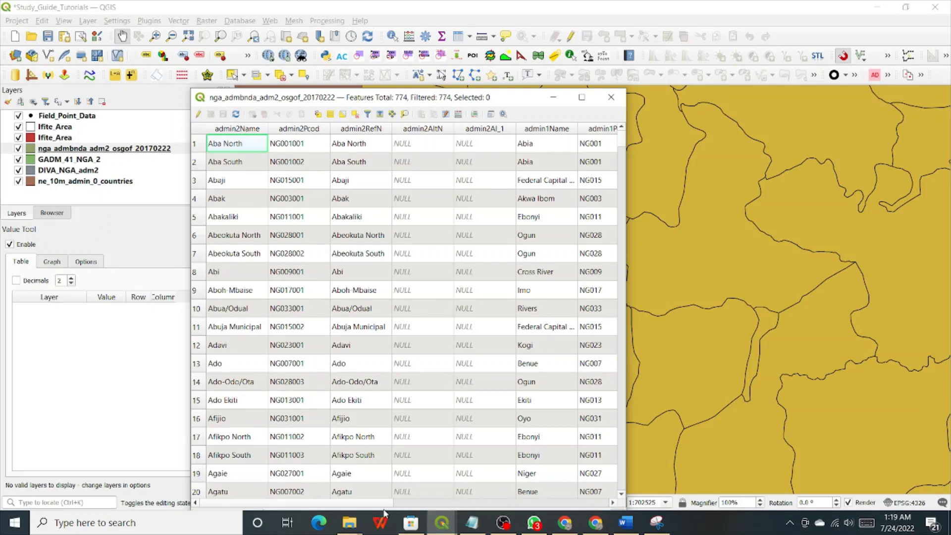
drag(382, 503, 435, 505)
click(612, 502)
click(613, 502)
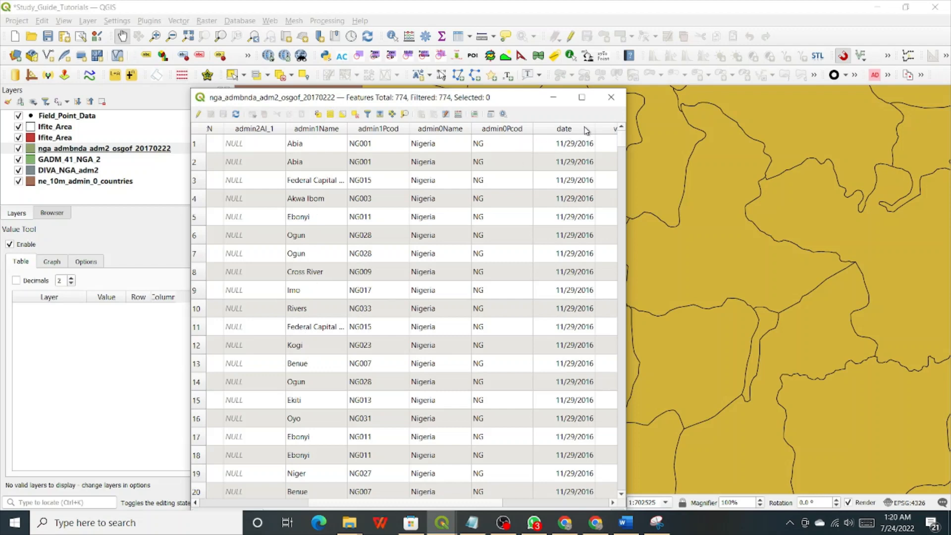
click(582, 503)
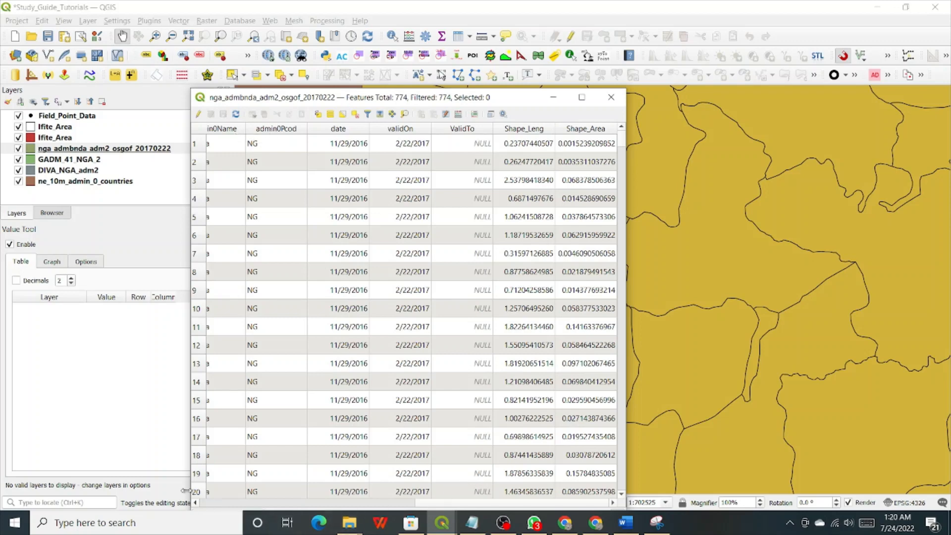
click(196, 502)
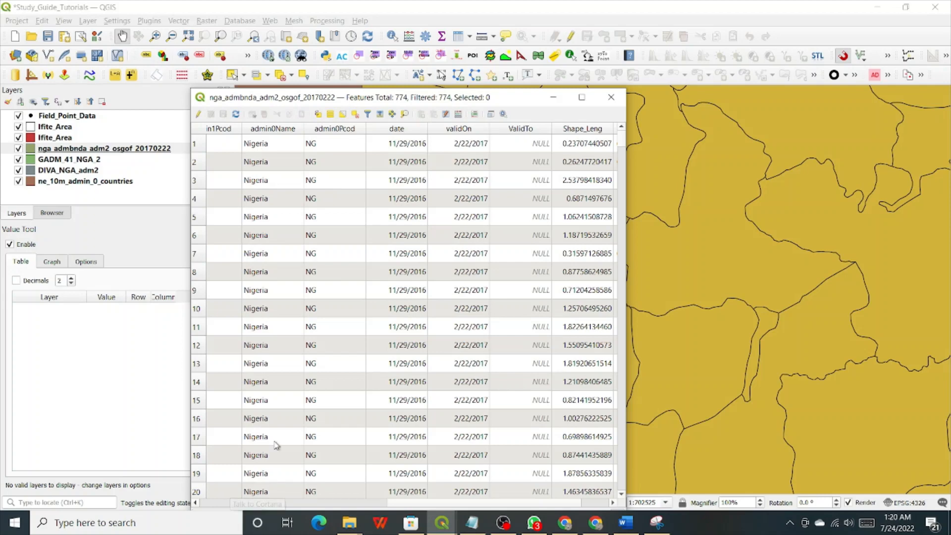
click(225, 502)
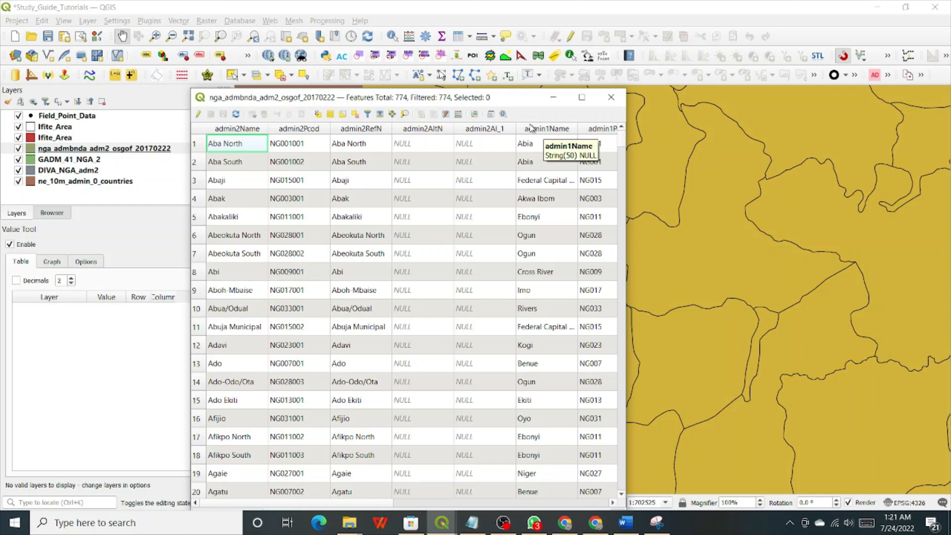
Sort the district table ascending by admin1Name and scroll past Abia into Adamawa's districts.
click(535, 130)
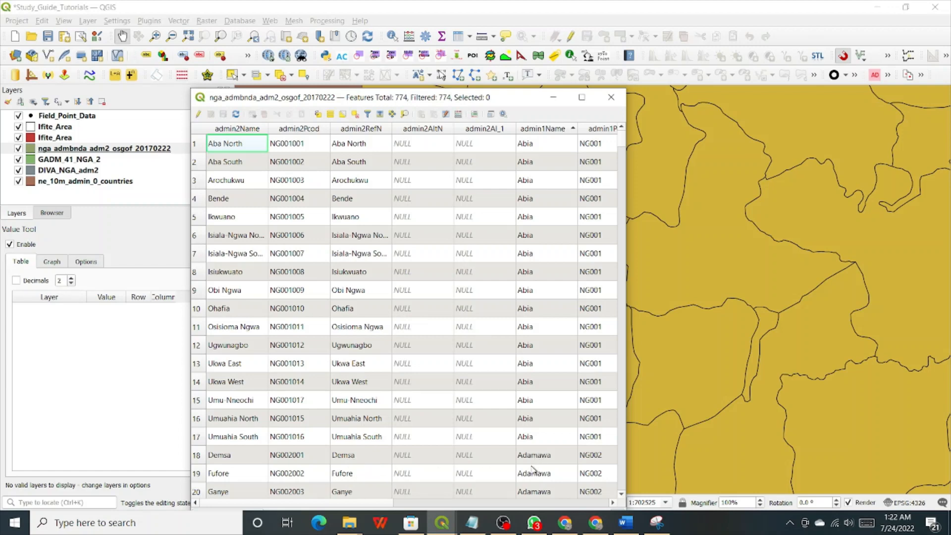
scroll(534, 467, down, 3)
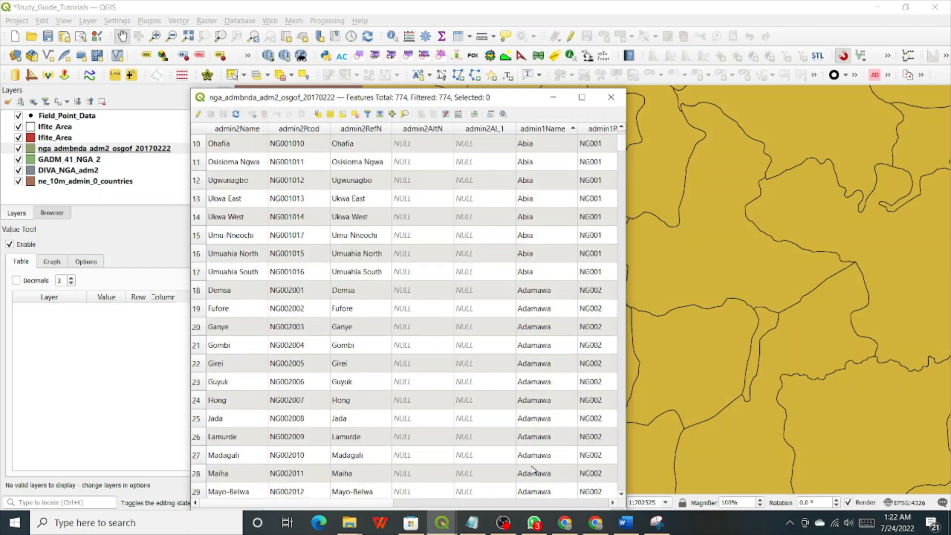
scroll(534, 467, down, 4)
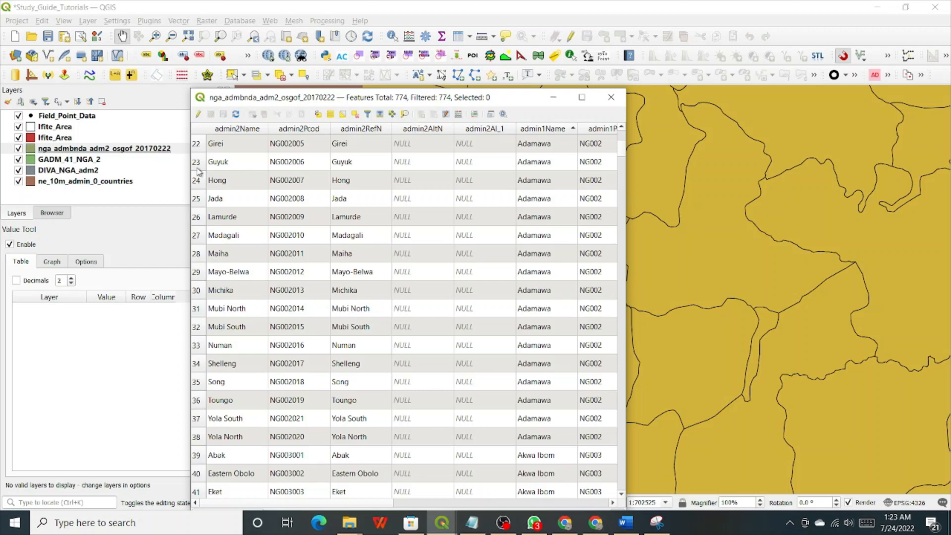
Close the attribute table and zoom the map onto the districts around Sites 7, 8 and 10.
click(611, 97)
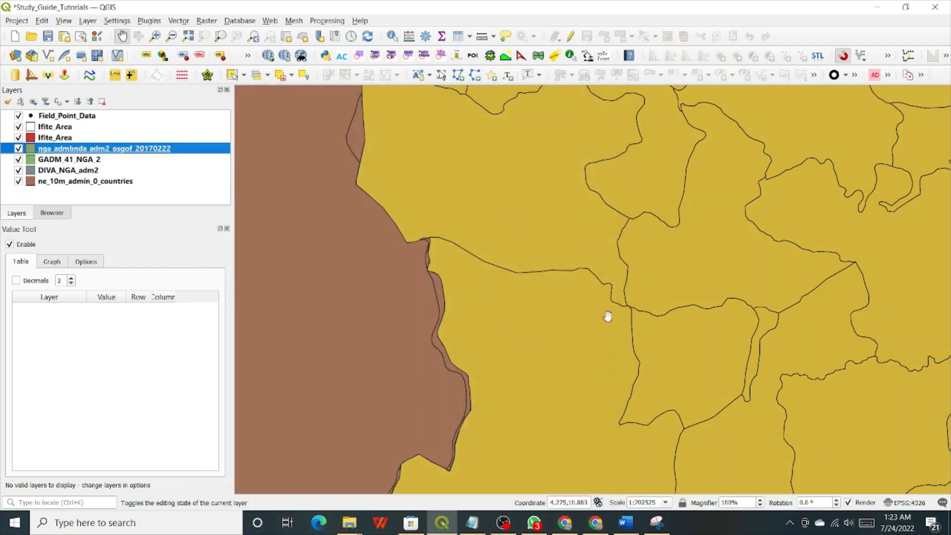
scroll(701, 322, down, 1)
scroll(701, 322, down, 2)
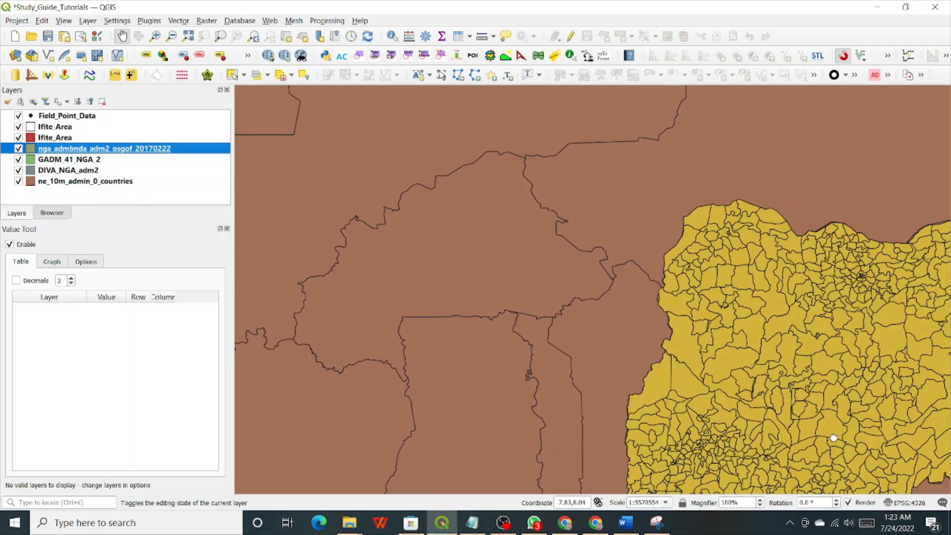
drag(832, 437, 624, 344)
scroll(594, 380, up, 2)
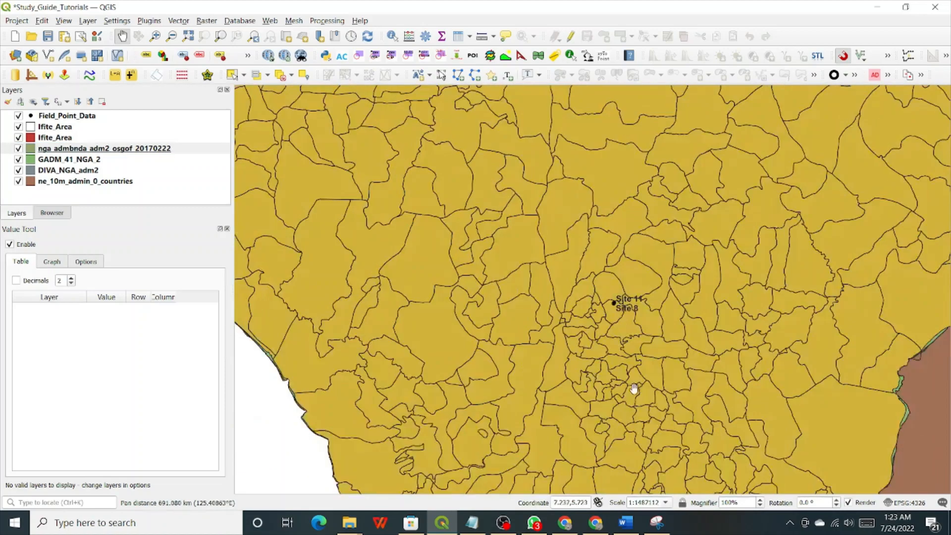
drag(632, 388, 605, 266)
scroll(604, 265, up, 2)
scroll(632, 277, down, 1)
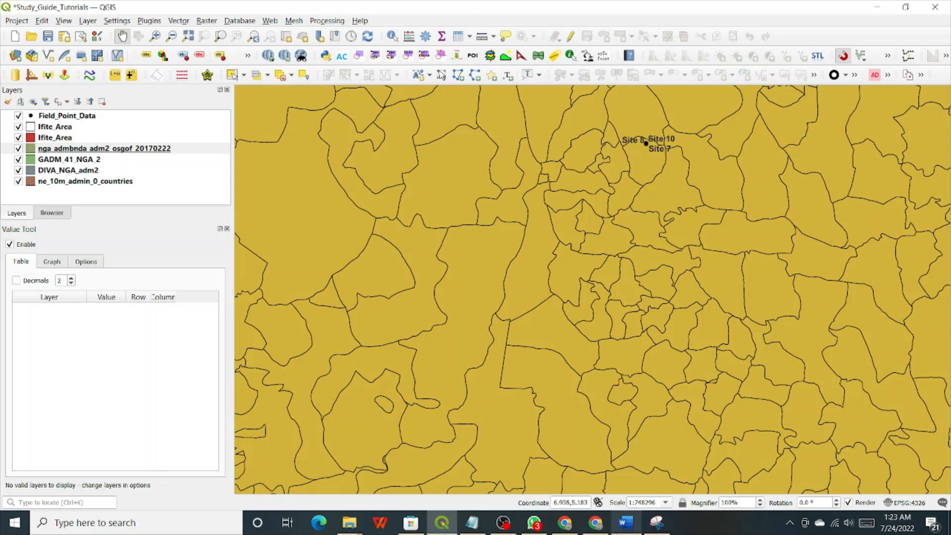
mouse_move(603, 528)
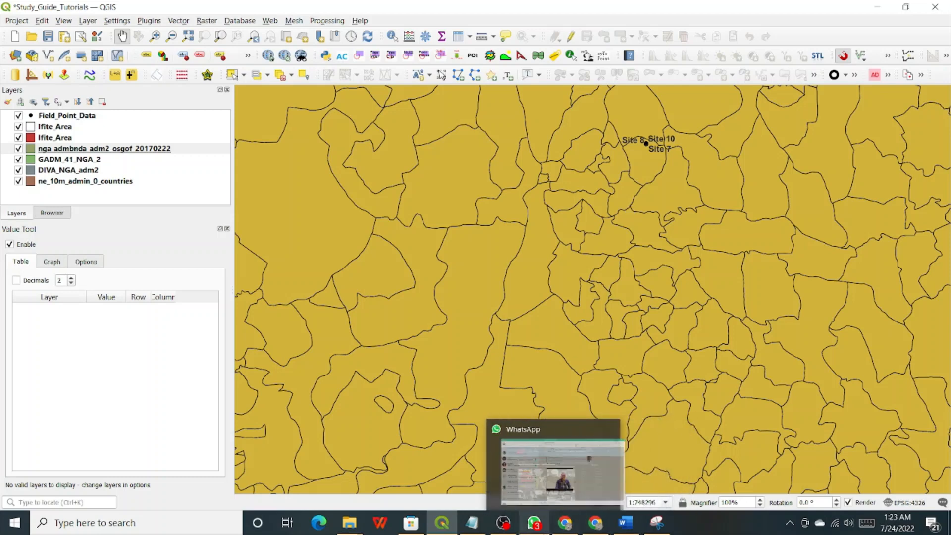
Bring the Chrome Gmail window forward and open a new Google tab.
click(561, 525)
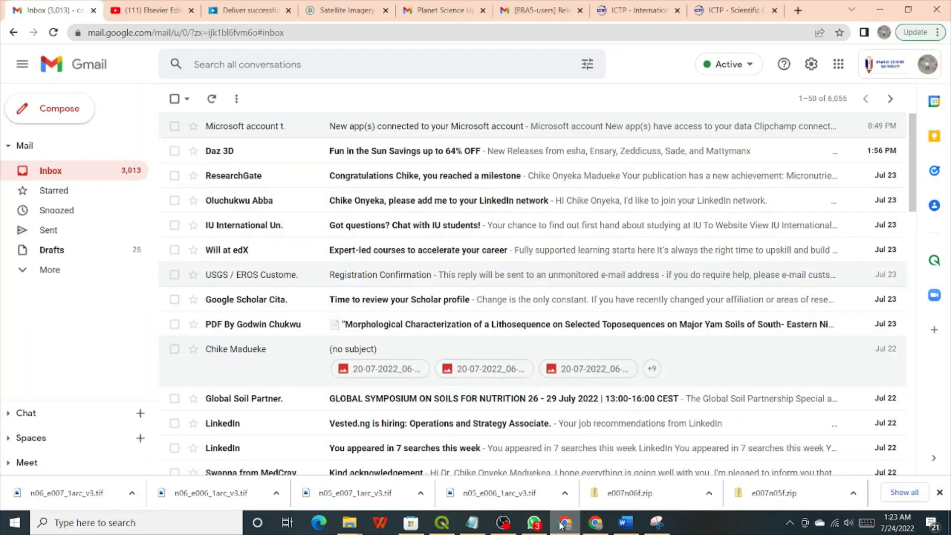
click(797, 11)
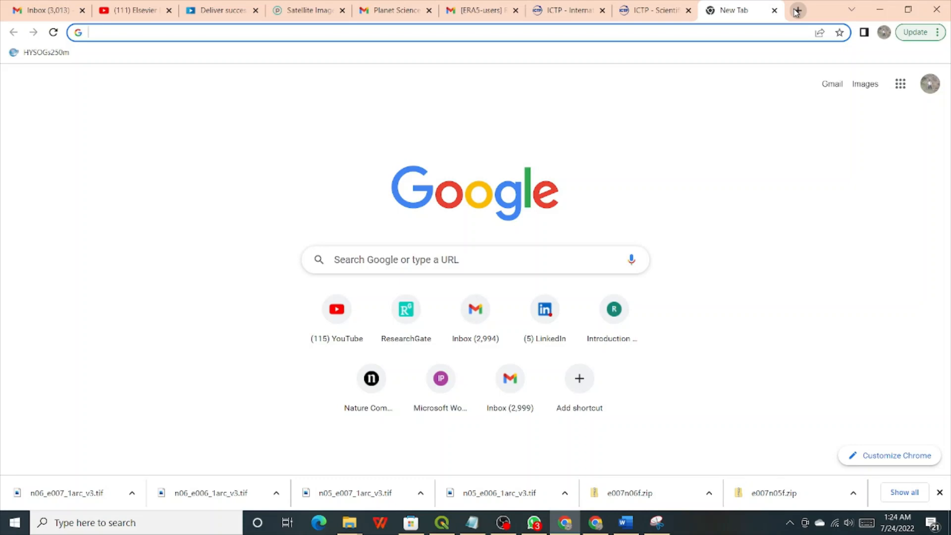
Enter the query 'Coordinate of Ugwuoba' in the new tab's address bar, correcting the typo.
text(Coorni)
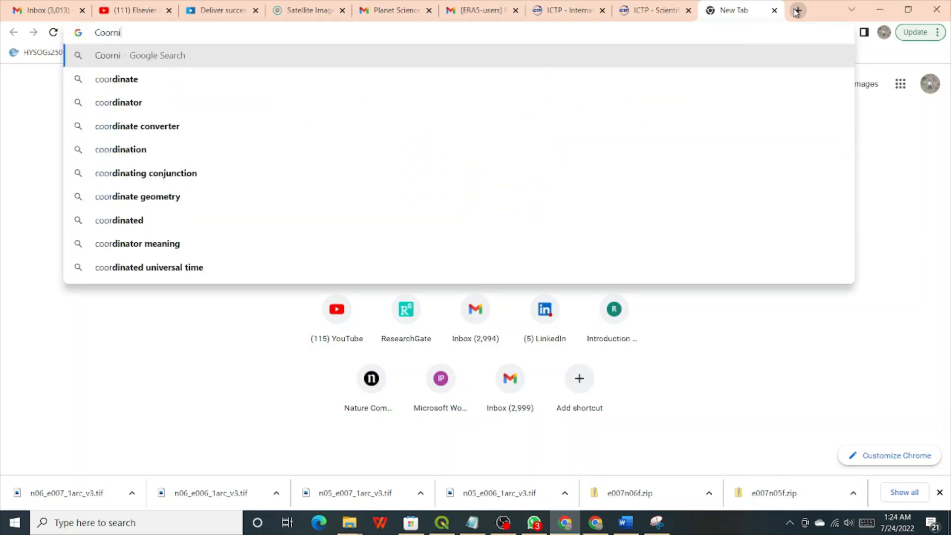
key(BackSpace)
key(BackSpace)
text(d)
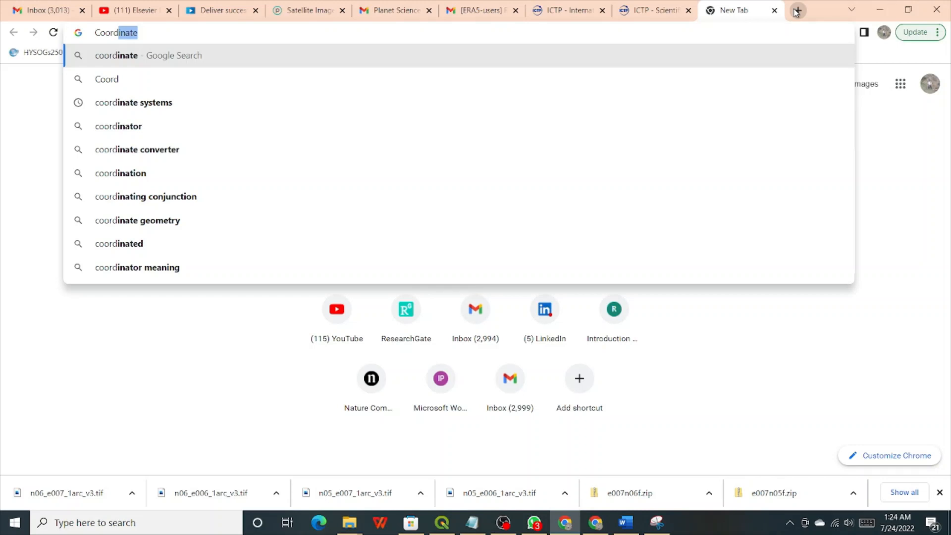
text(inate)
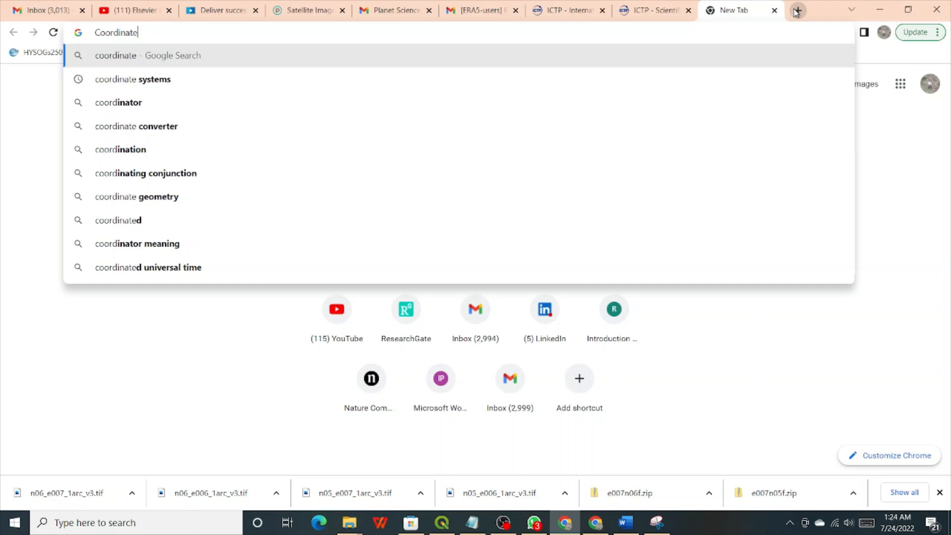
text( of )
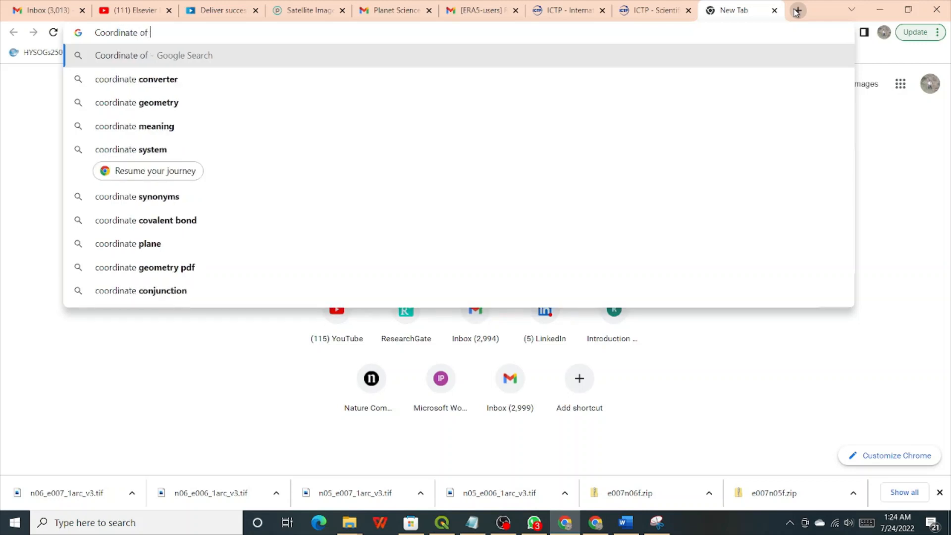
text(Ugw)
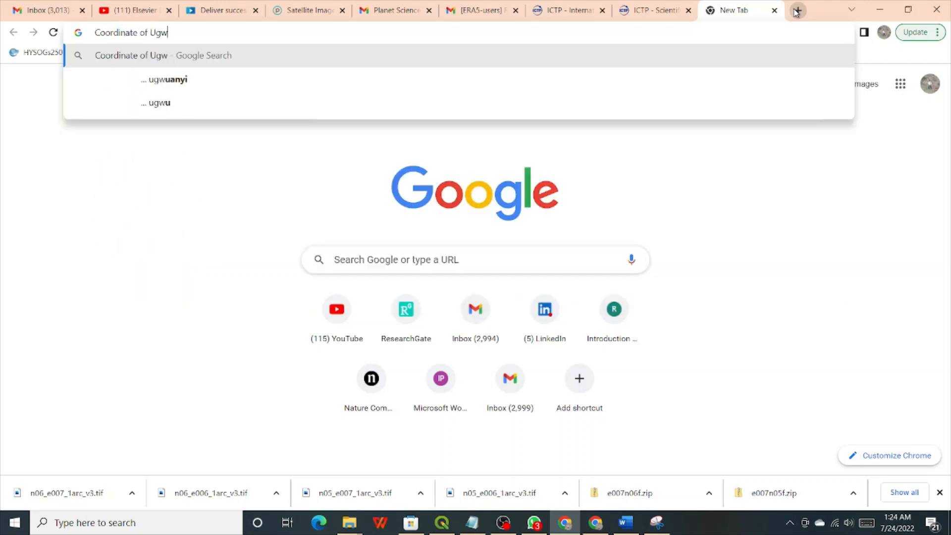
text(uoba)
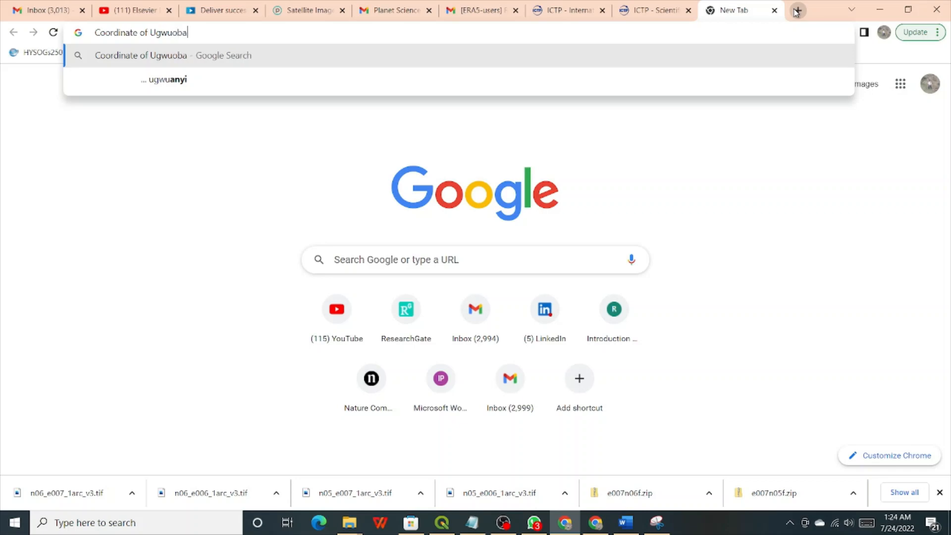
Run the Ugwuoba coordinates search and highlight the 7.1595° E longitude in the result.
key(Return)
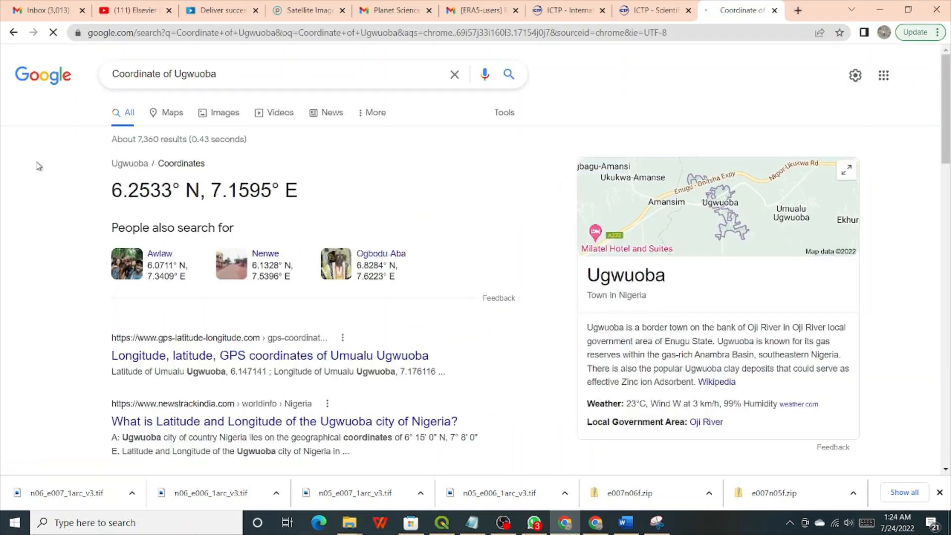
drag(105, 193, 361, 191)
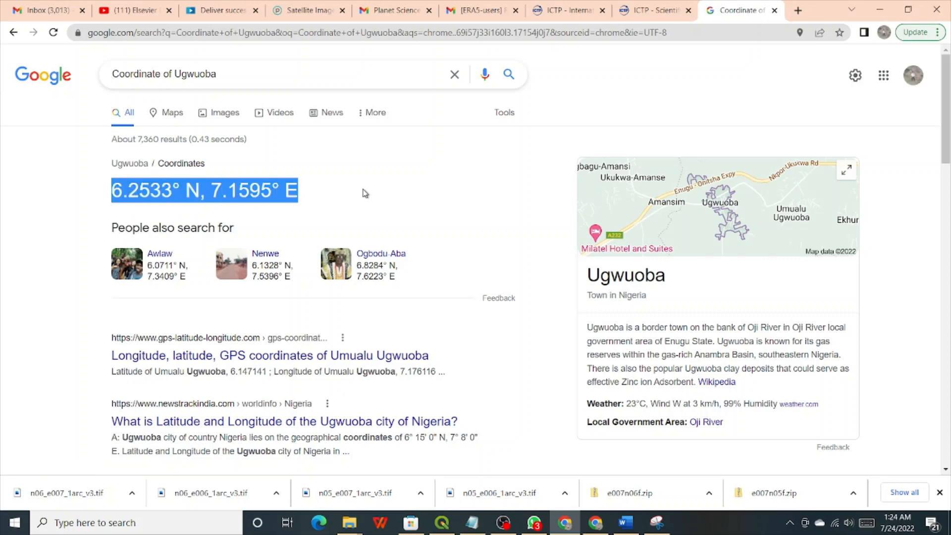
click(129, 187)
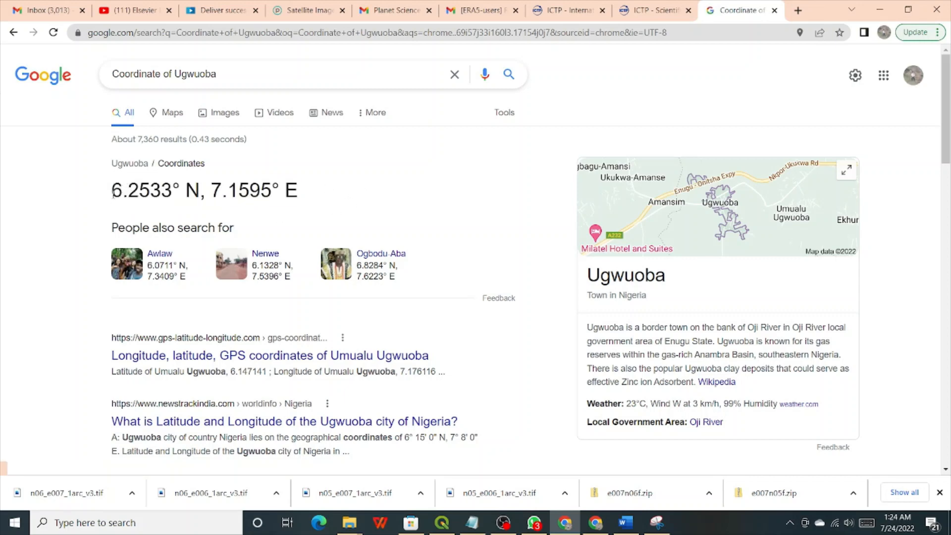
drag(111, 190, 313, 194)
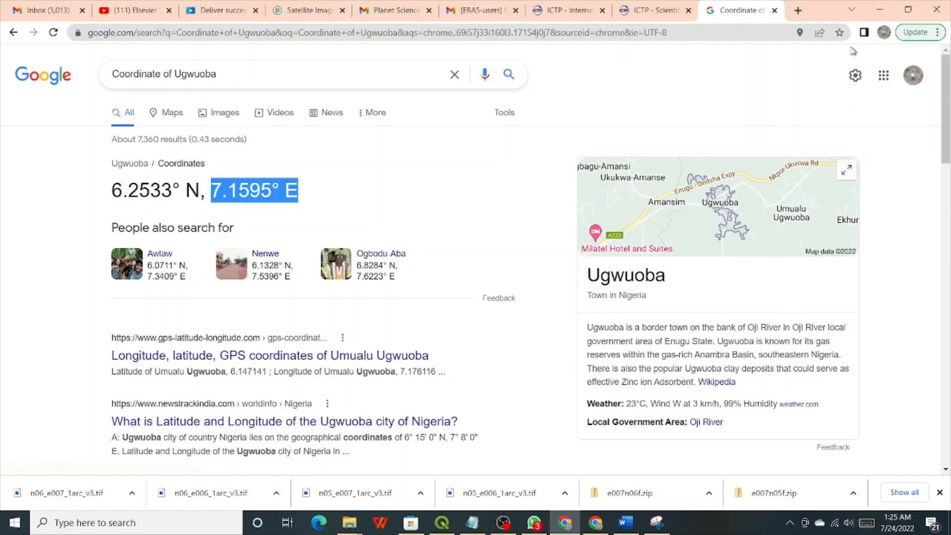
Minimize Chrome, then zoom out and pan the QGIS map so Nigeria sits framed within West Africa.
click(881, 7)
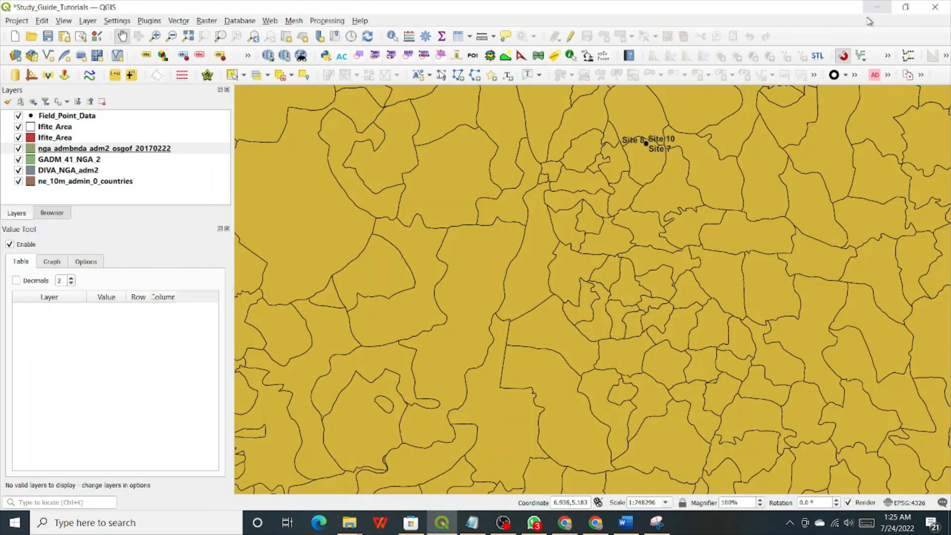
scroll(624, 239, down, 4)
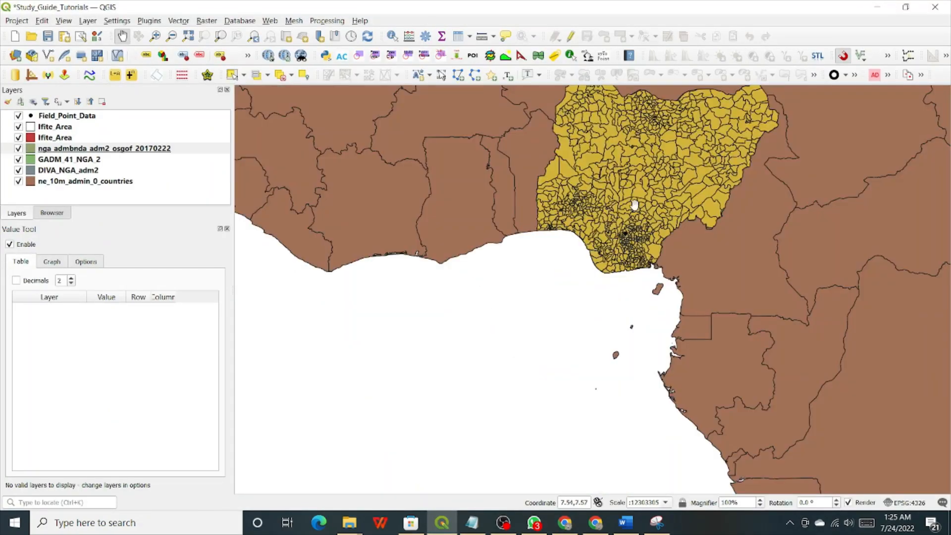
drag(625, 238, 537, 297)
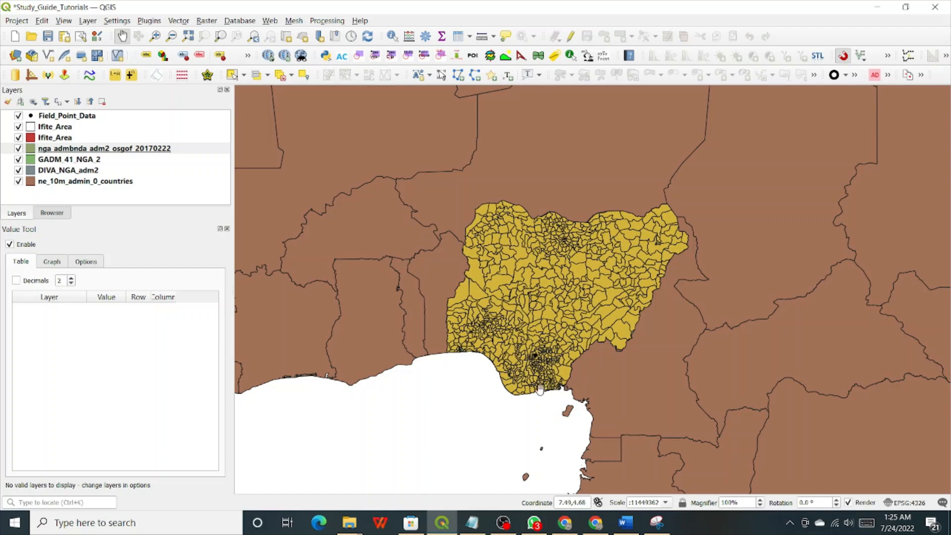
drag(568, 290, 555, 366)
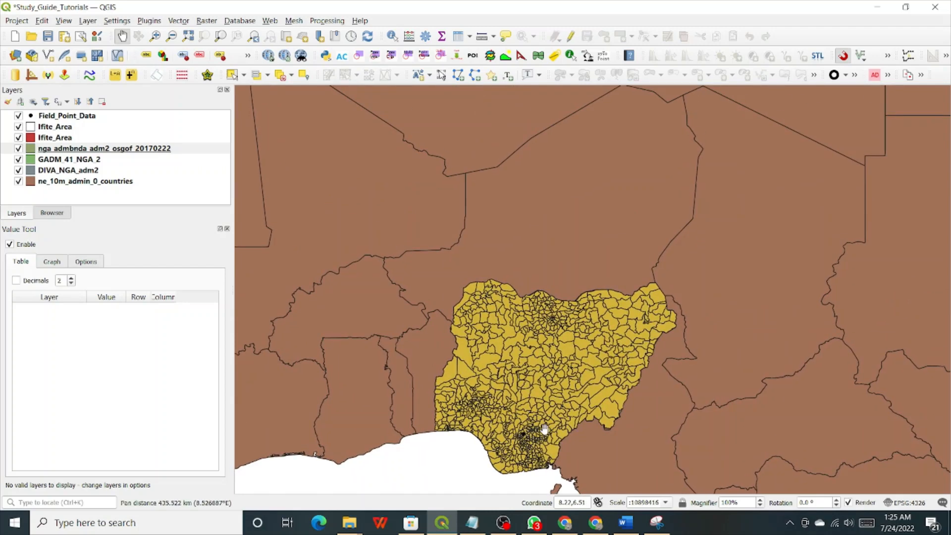
In the Notepad outline, highlight the 3.2.1, 3.1.4 (opening KML files) and 3.3 headings.
click(473, 525)
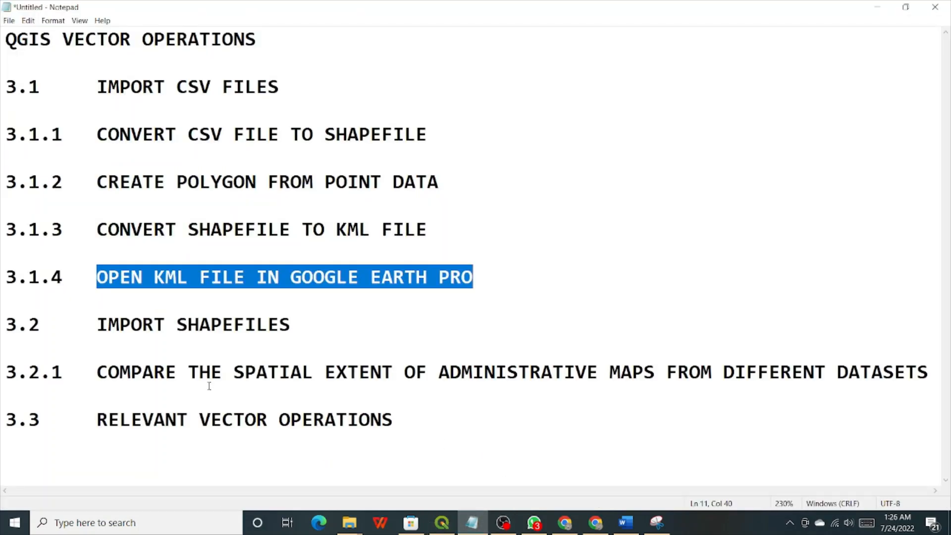
drag(154, 372, 855, 388)
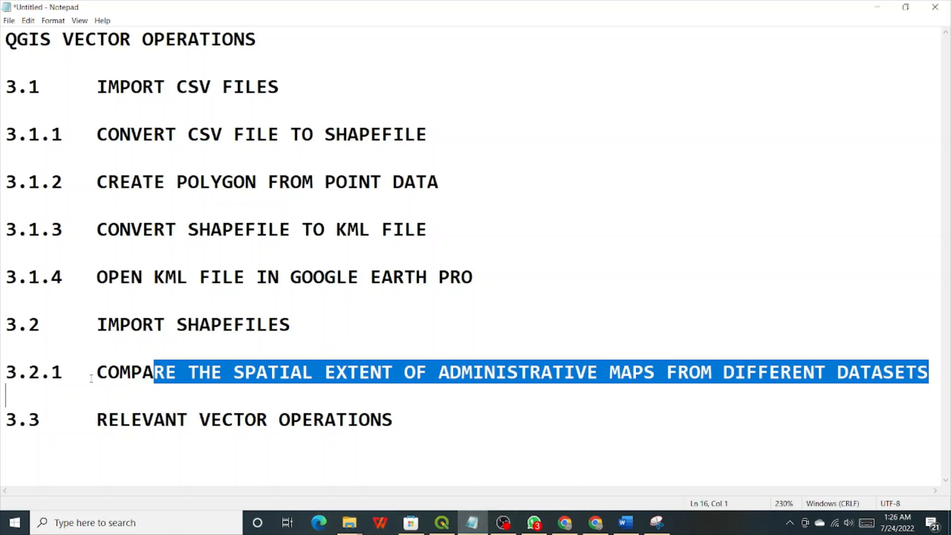
drag(90, 377, 143, 378)
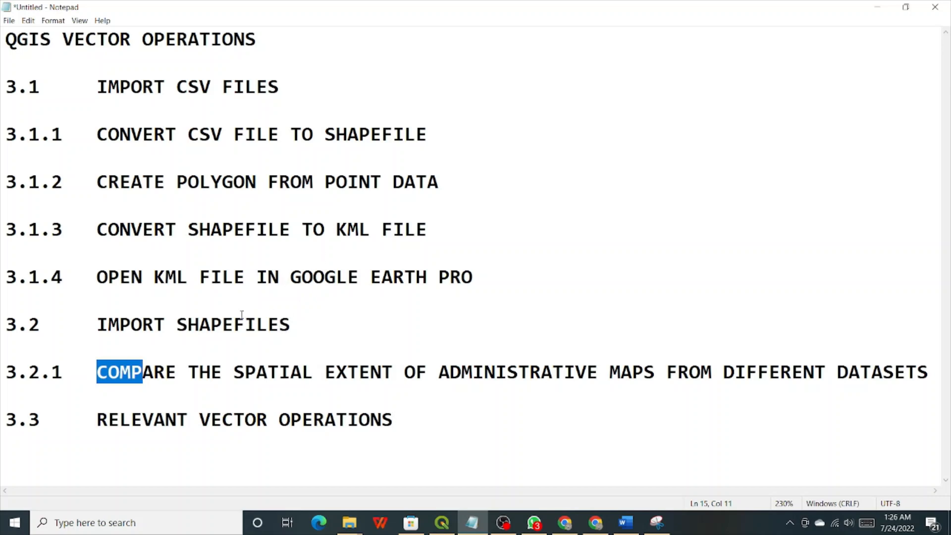
drag(94, 278, 484, 275)
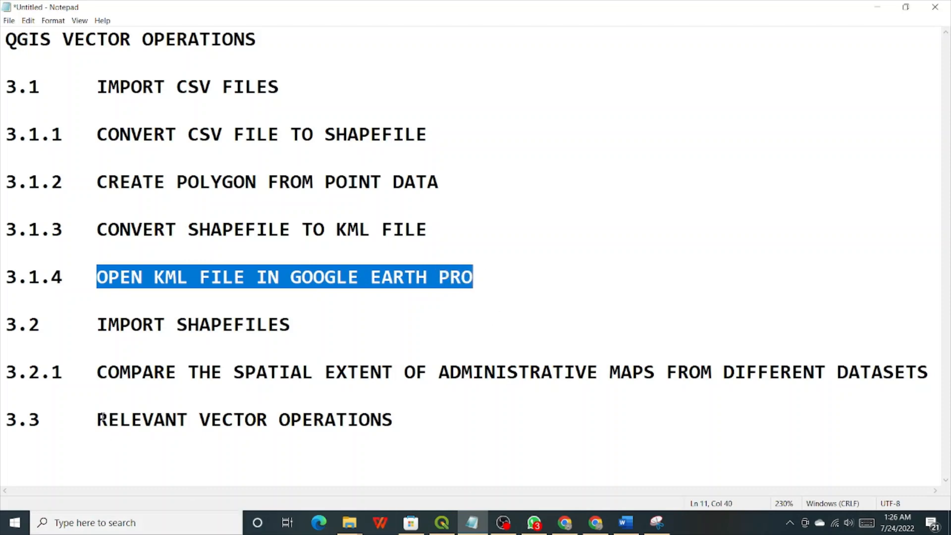
drag(98, 419, 406, 418)
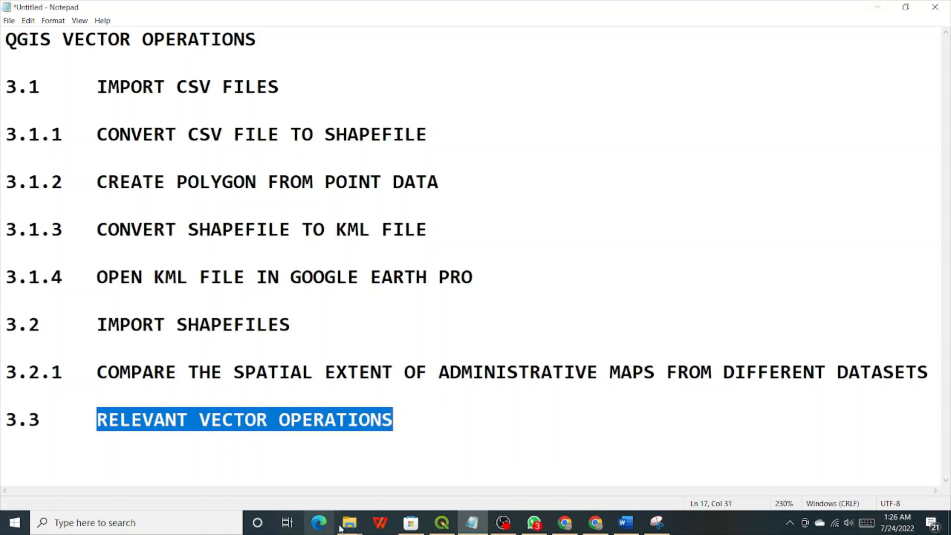
Go up from DIVA_NGA_adm to Map_Production, open __Output and right-click Ifite_Area.kml.
mouse_move(349, 524)
click(316, 484)
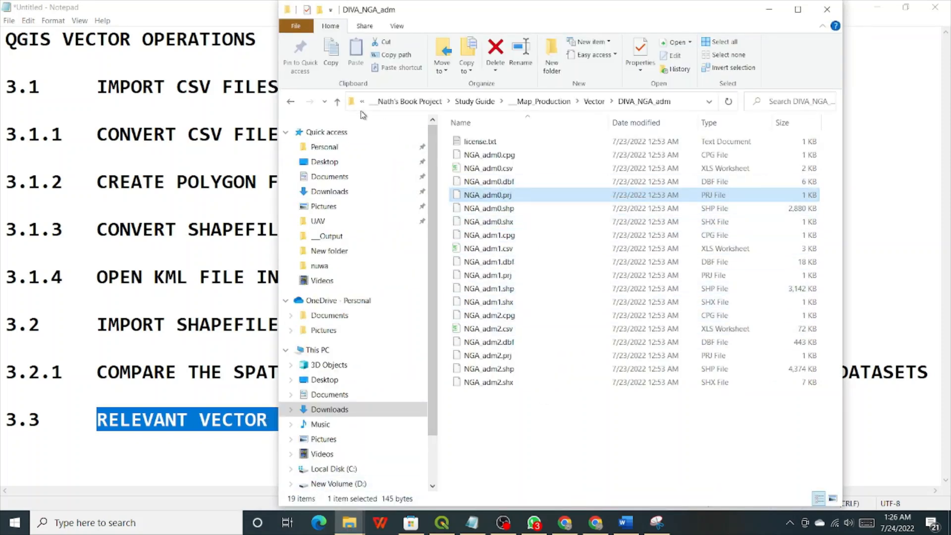
click(338, 102)
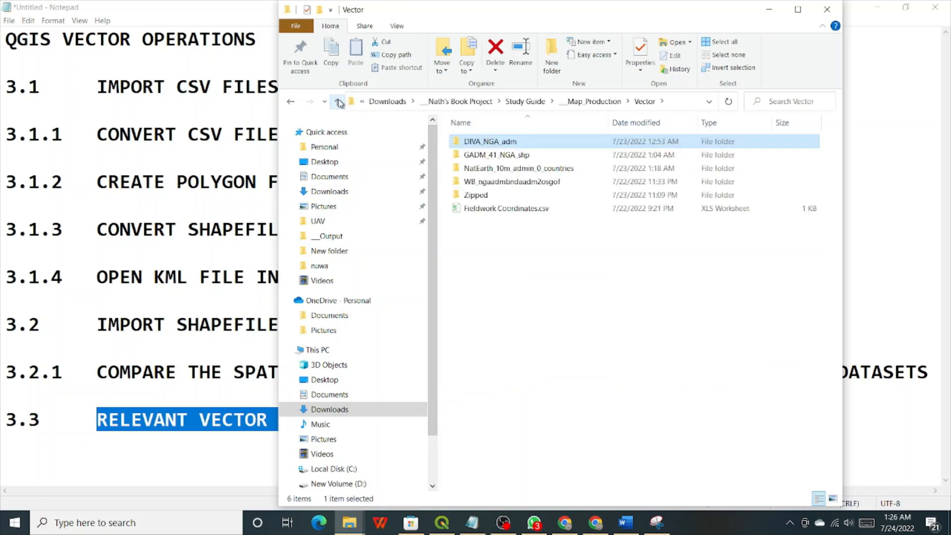
click(339, 103)
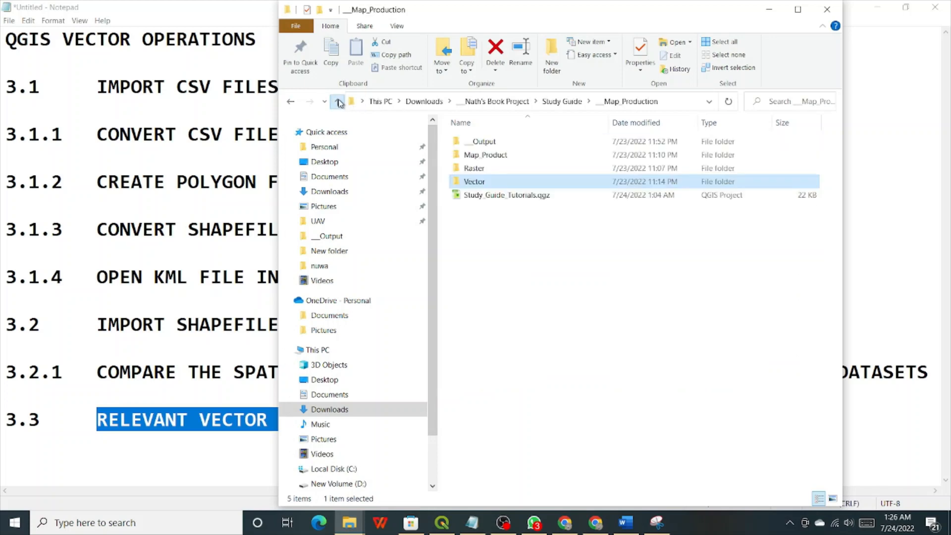
double_click(487, 155)
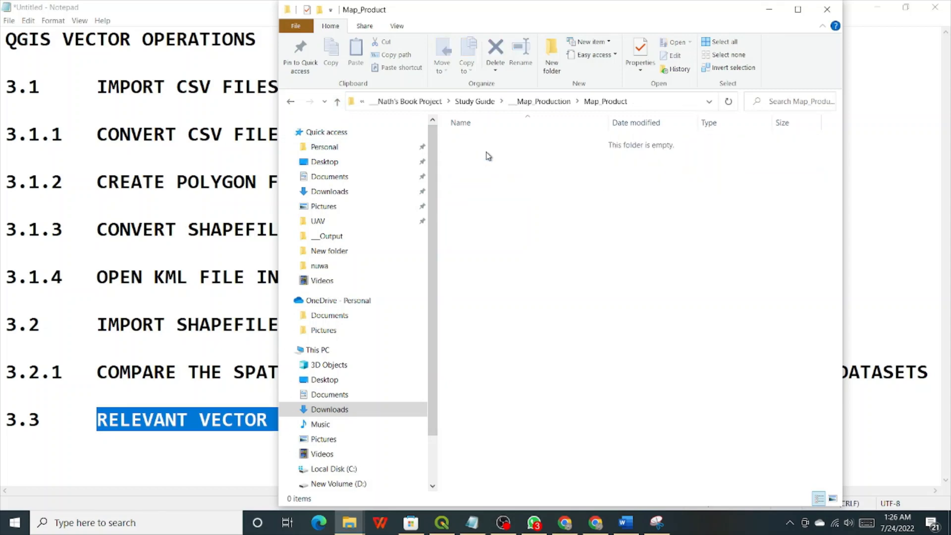
click(337, 102)
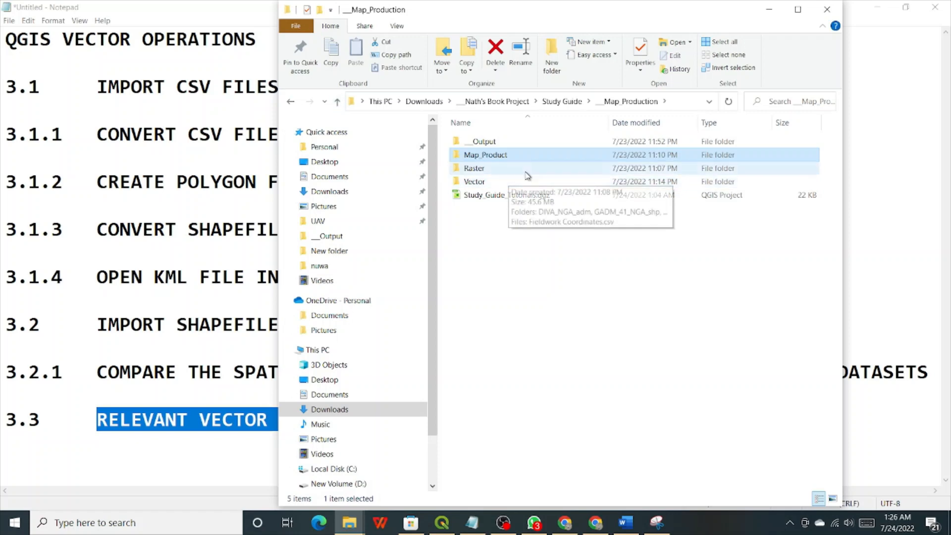
double_click(497, 143)
click(484, 248)
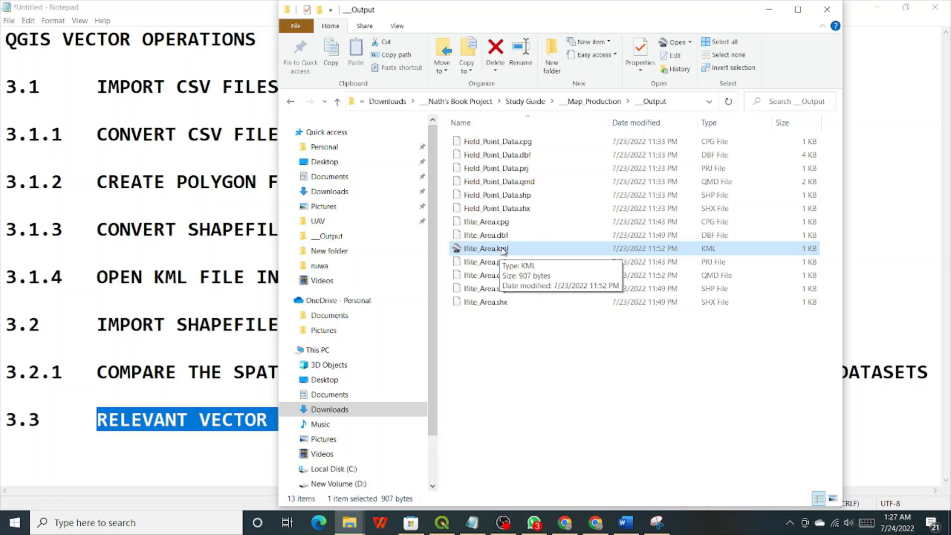
right_click(503, 249)
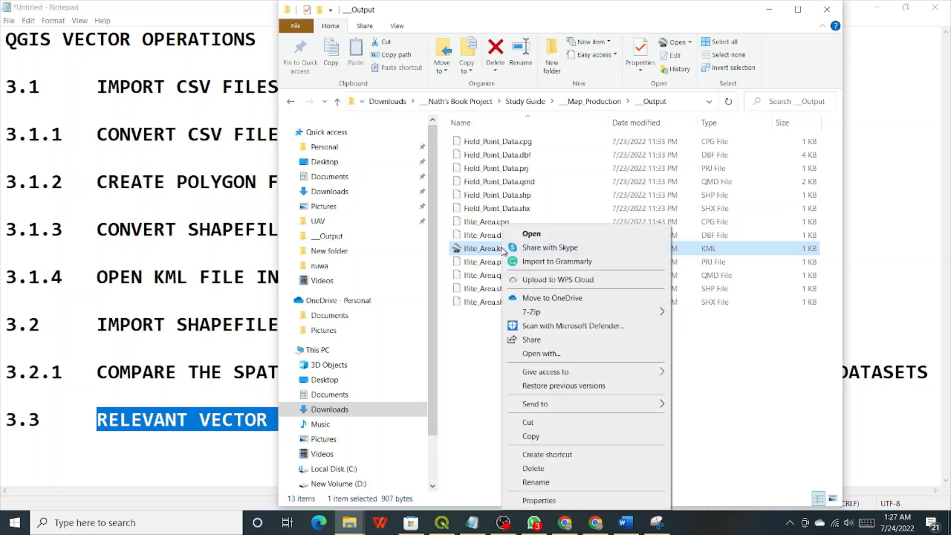
Open Ifite_Area.kml in Google Earth Pro from the context menu.
click(541, 233)
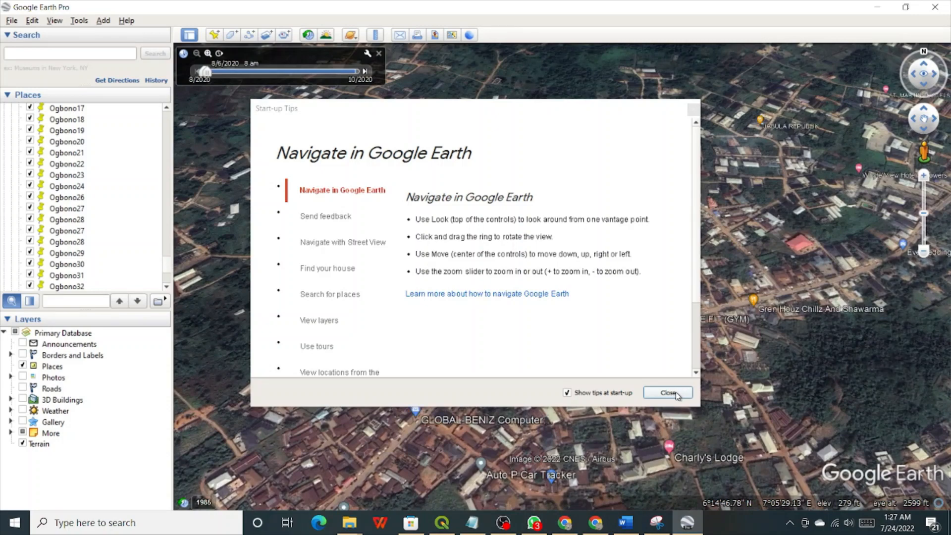
Close the Start-up Tips and zoom in and out on the red Ifite_Area outline over Ifite Awka.
click(668, 393)
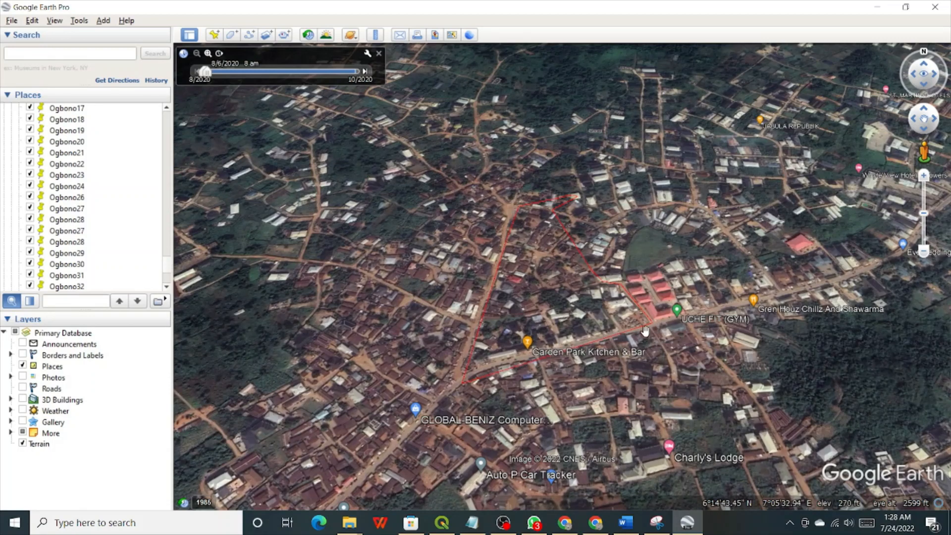
scroll(606, 338, up, 3)
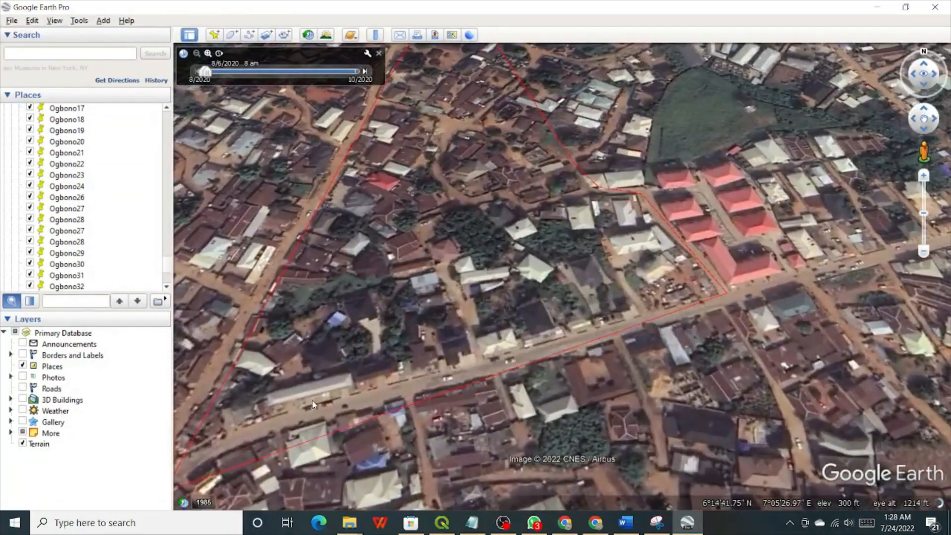
scroll(258, 420, down, 2)
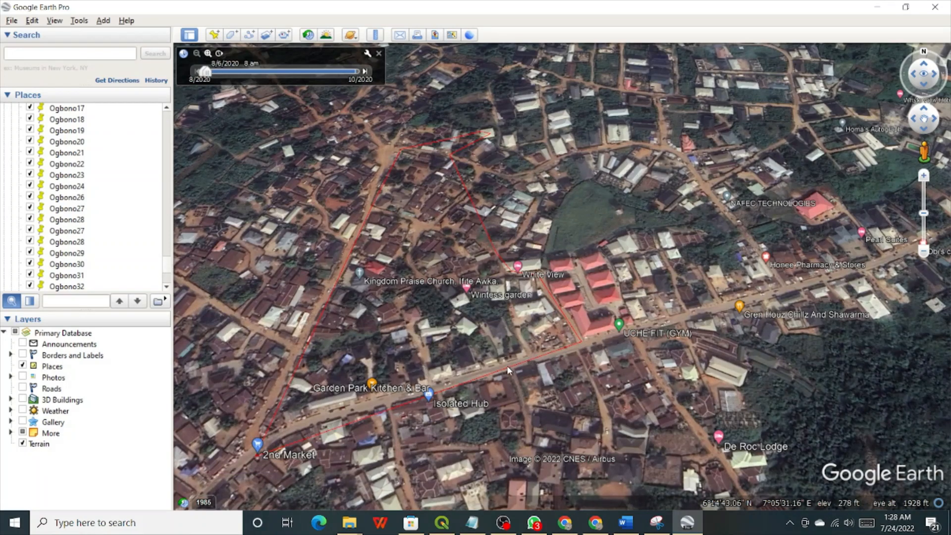
scroll(411, 402, up, 2)
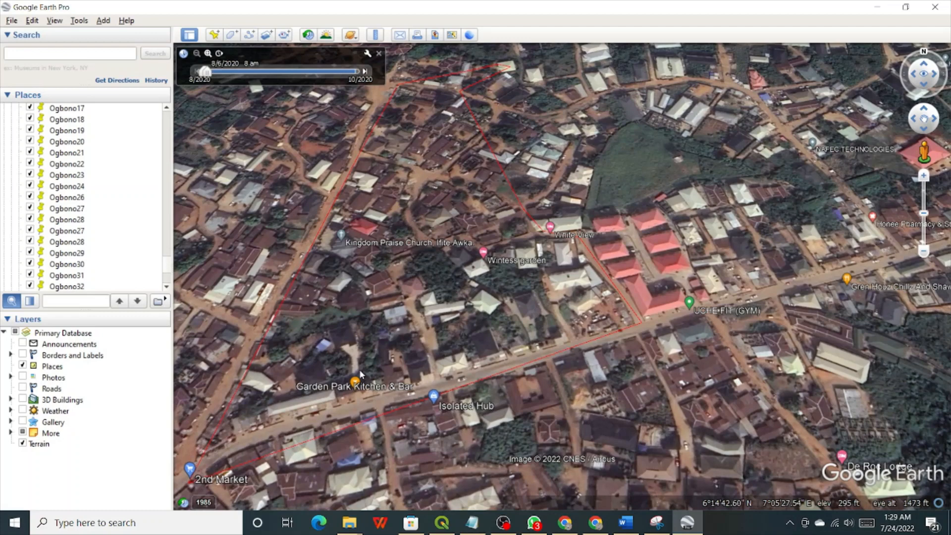
Pan toward the polygon's northern vertex and adjust the zoom slider to frame it closely.
scroll(192, 404, down, 2)
drag(194, 403, 382, 359)
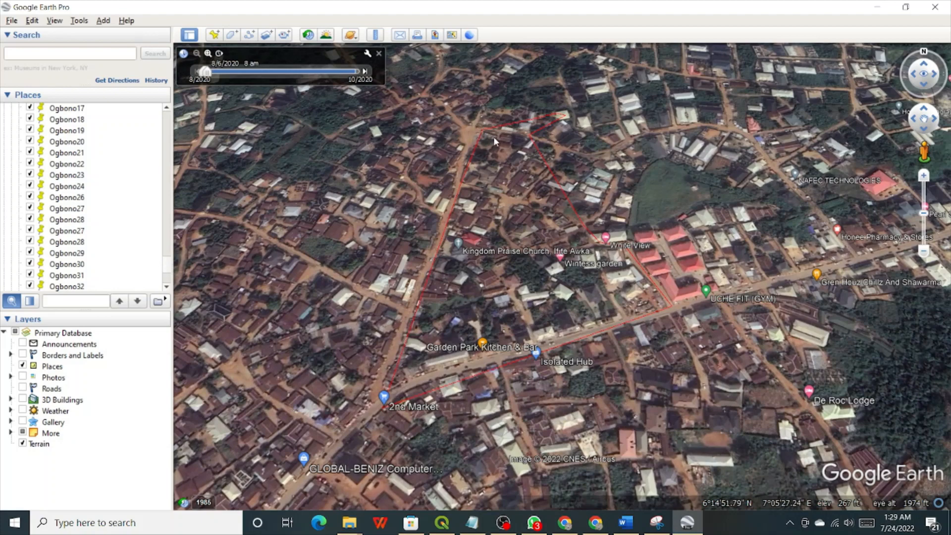
drag(489, 127, 474, 254)
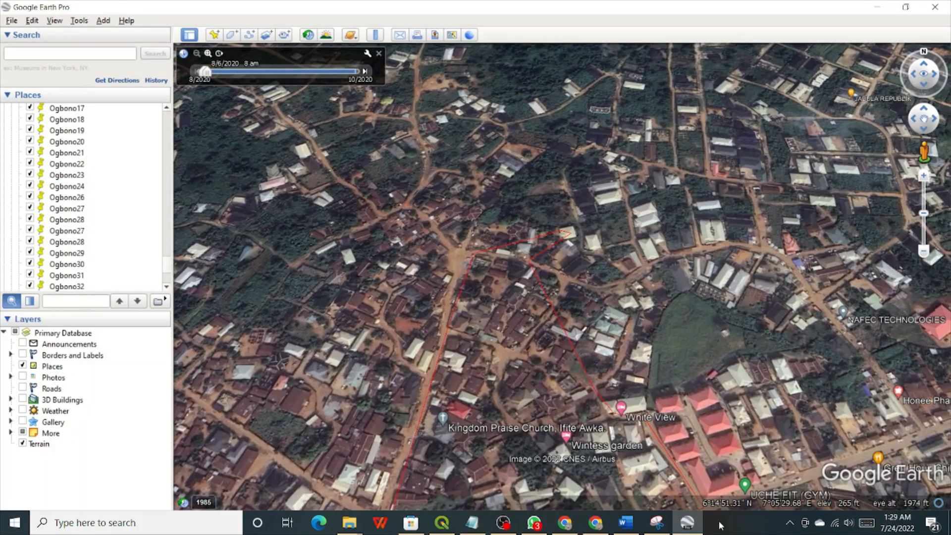
scroll(524, 239, down, 2)
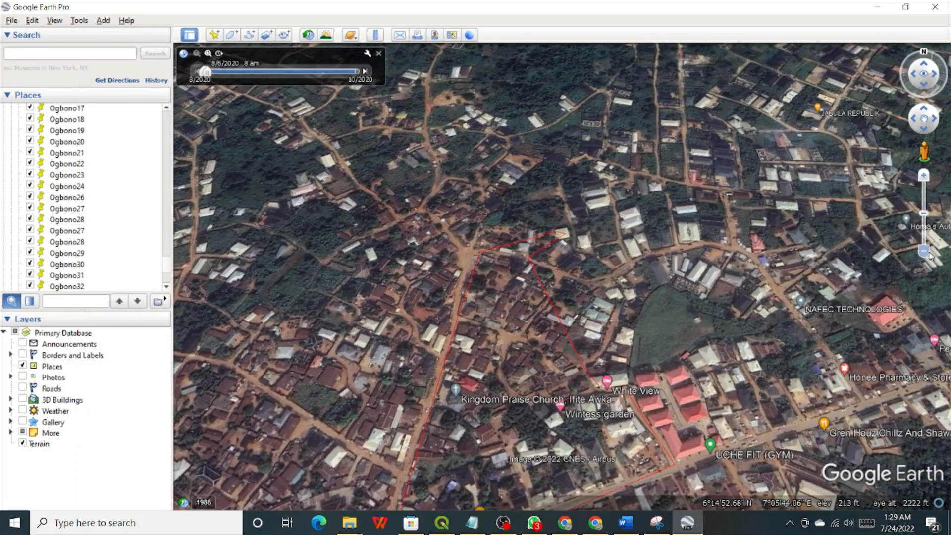
click(924, 177)
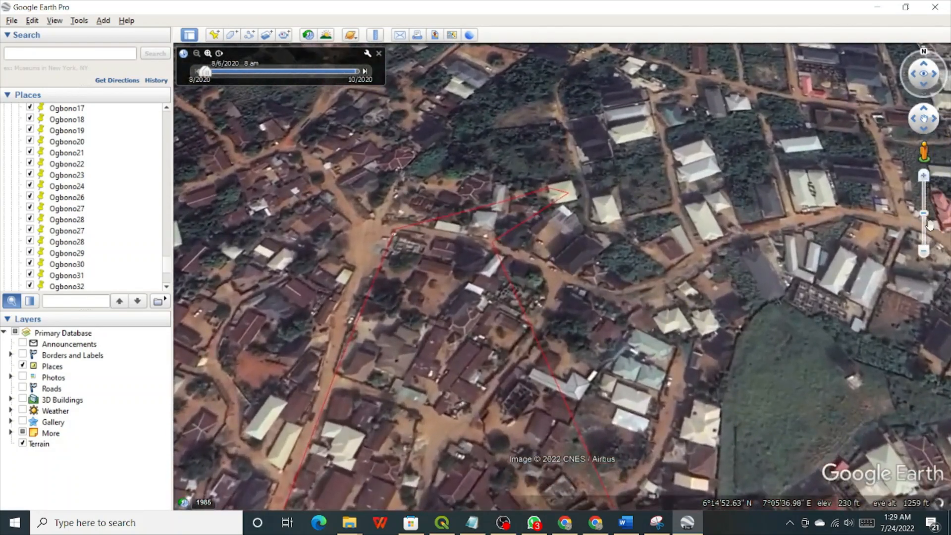
click(924, 251)
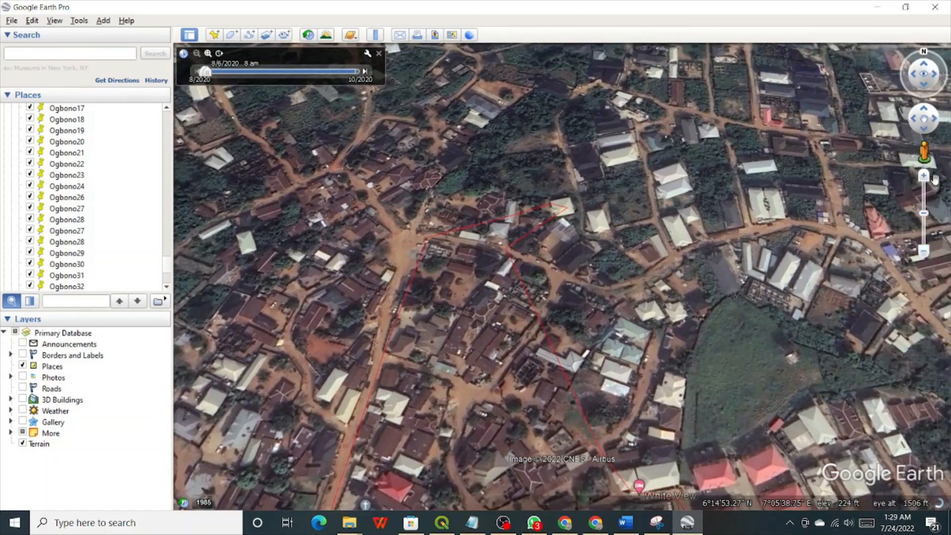
click(924, 177)
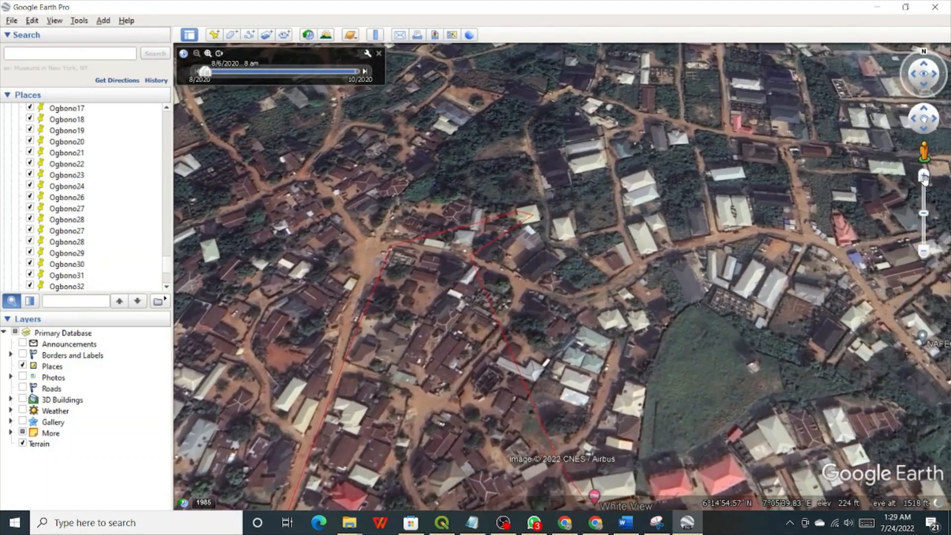
Zoom in on the polygon's northern corner and pan along its northern and eastern edges.
drag(648, 302, 879, 348)
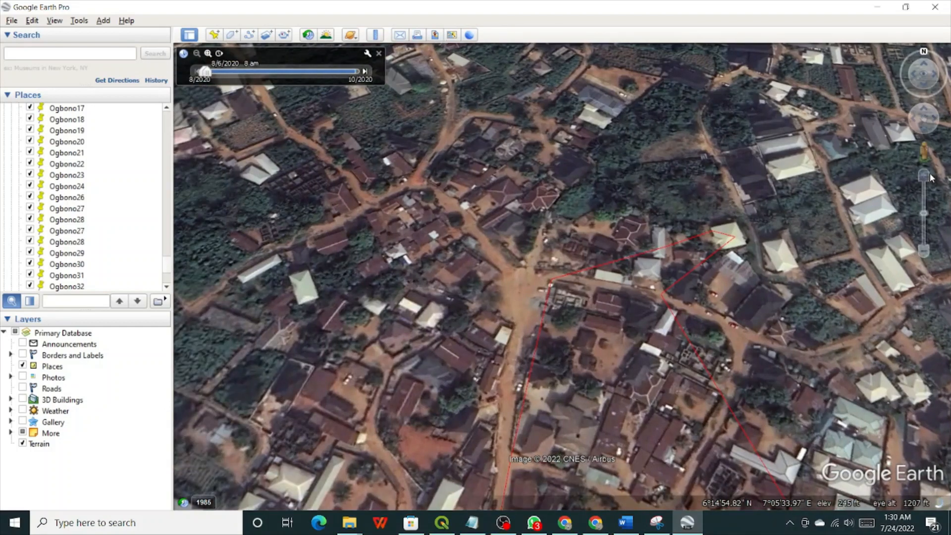
click(924, 174)
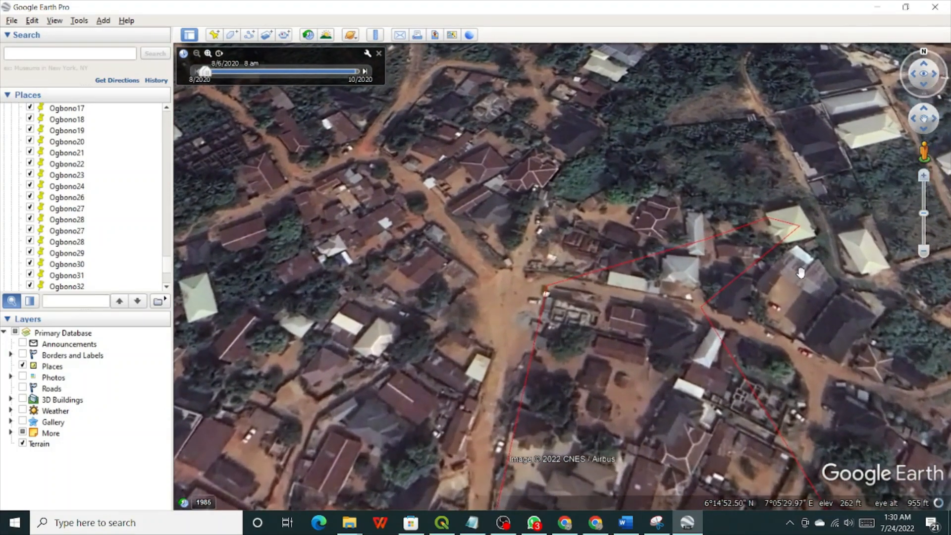
drag(798, 262, 652, 298)
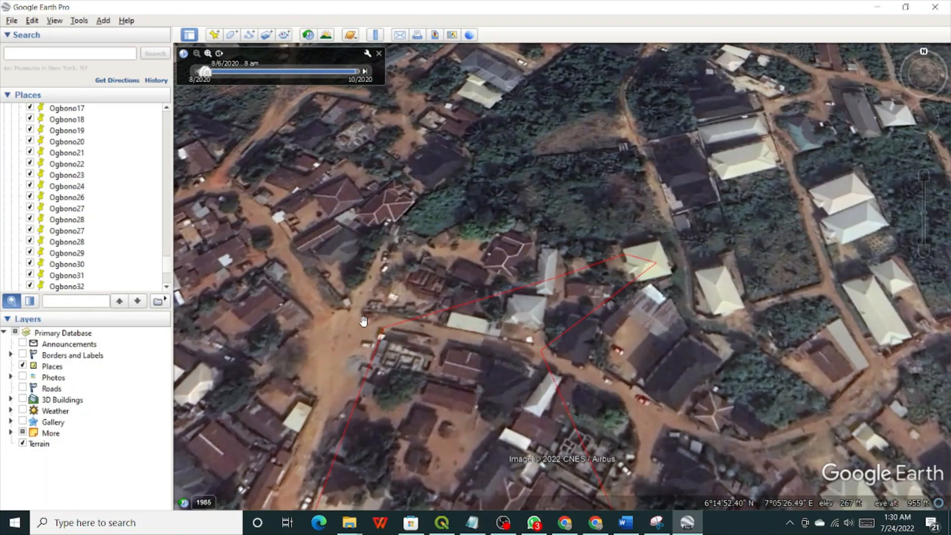
scroll(368, 327, up, 2)
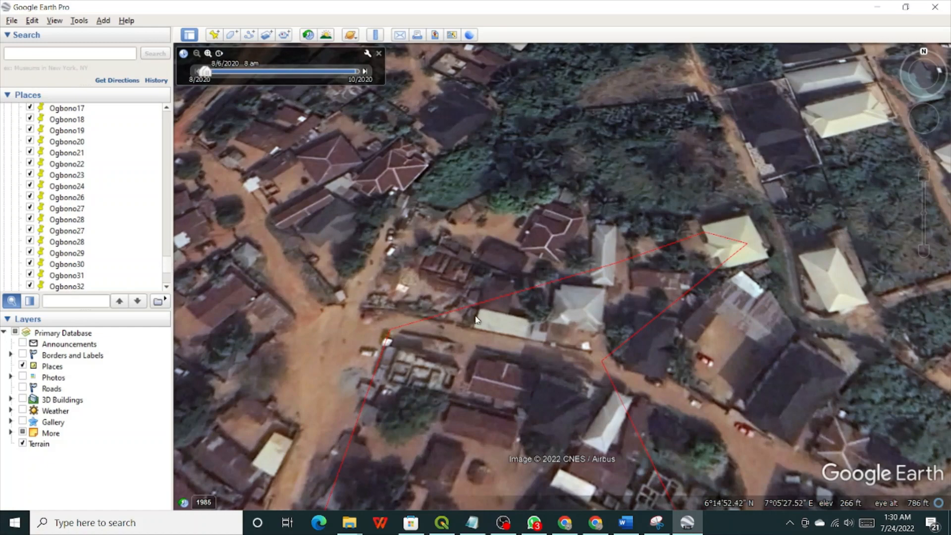
drag(621, 379, 490, 262)
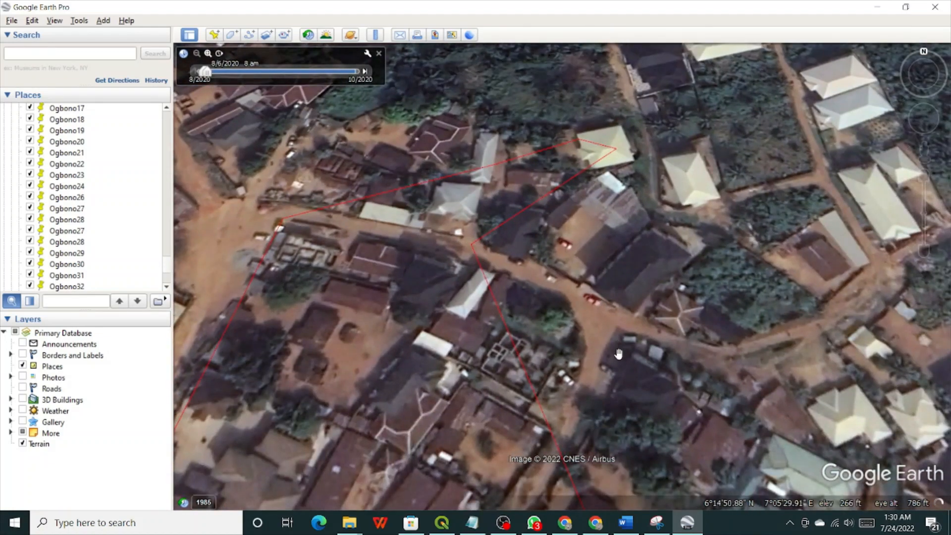
drag(597, 422, 568, 243)
drag(582, 384, 577, 403)
scroll(615, 301, down, 5)
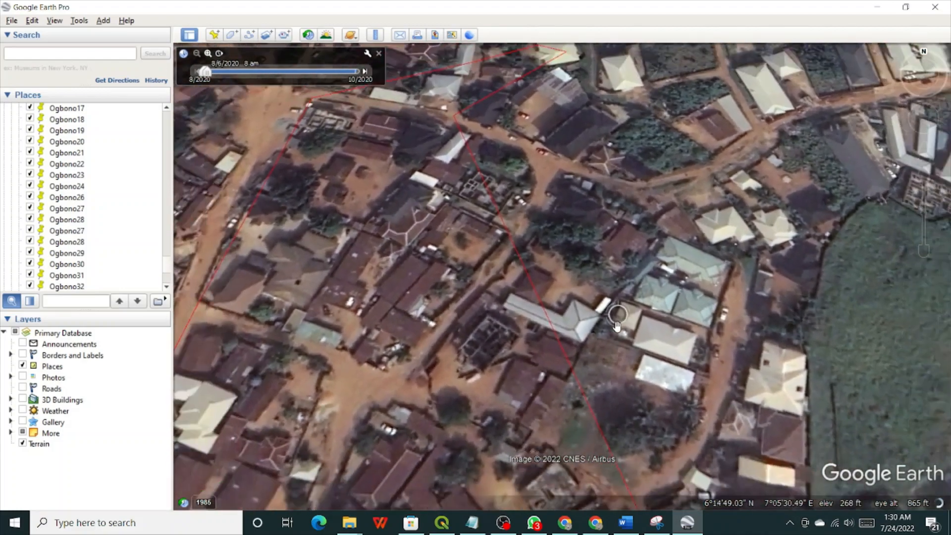
scroll(615, 327, down, 2)
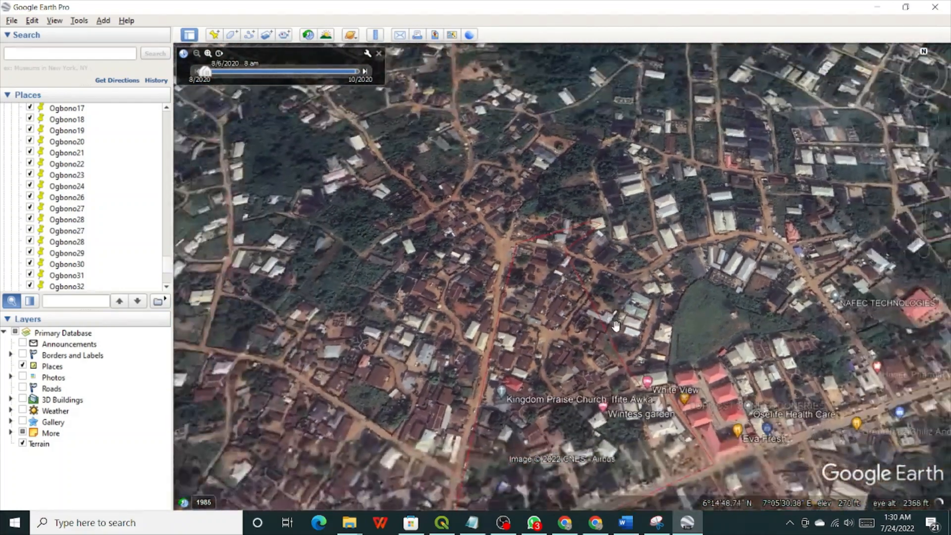
scroll(612, 349, up, 2)
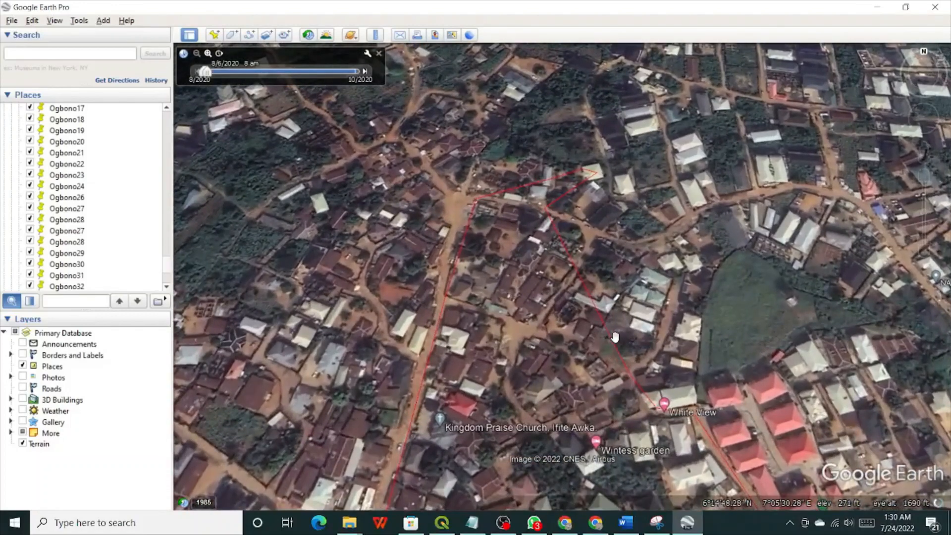
scroll(614, 340, down, 1)
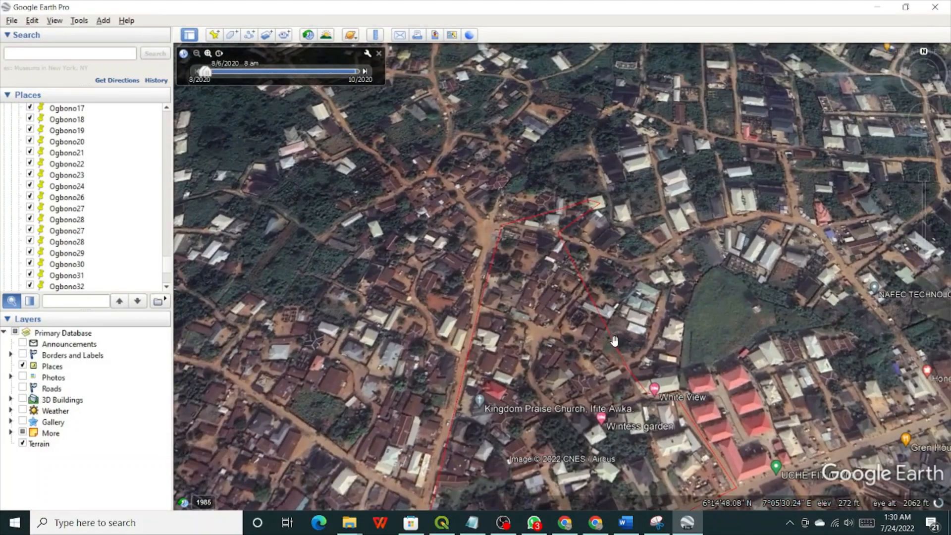
scroll(614, 341, down, 1)
scroll(642, 385, up, 4)
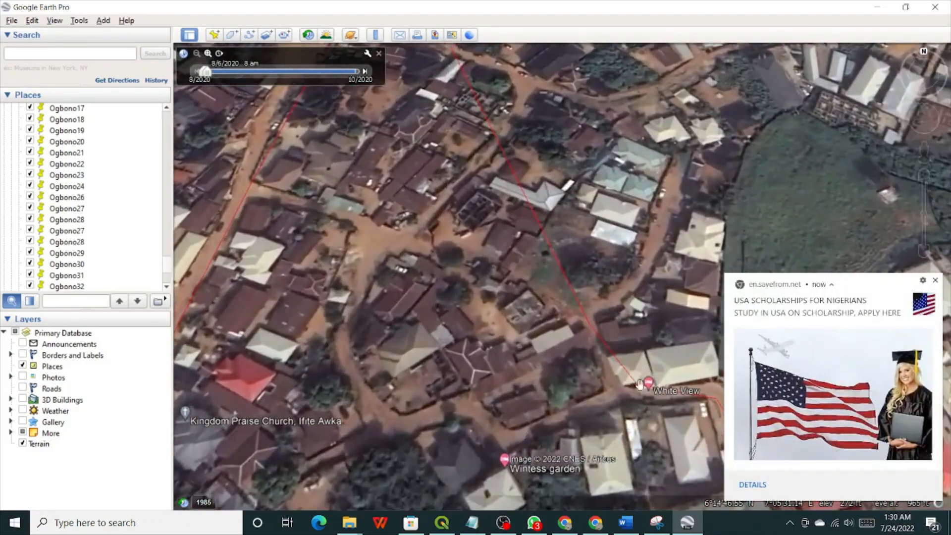
Close the notification and trace the boundary past White View and 2nd Market back to the north corner.
click(935, 281)
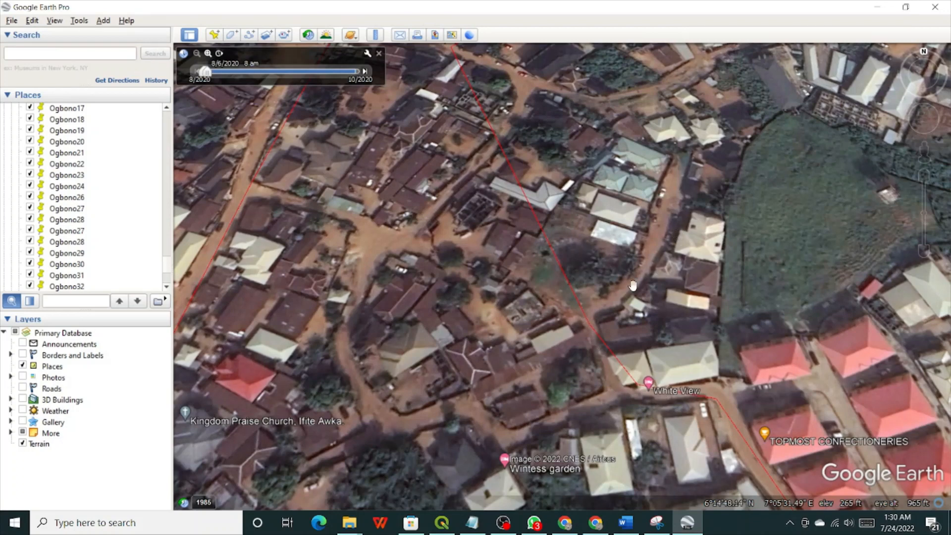
drag(599, 279, 587, 378)
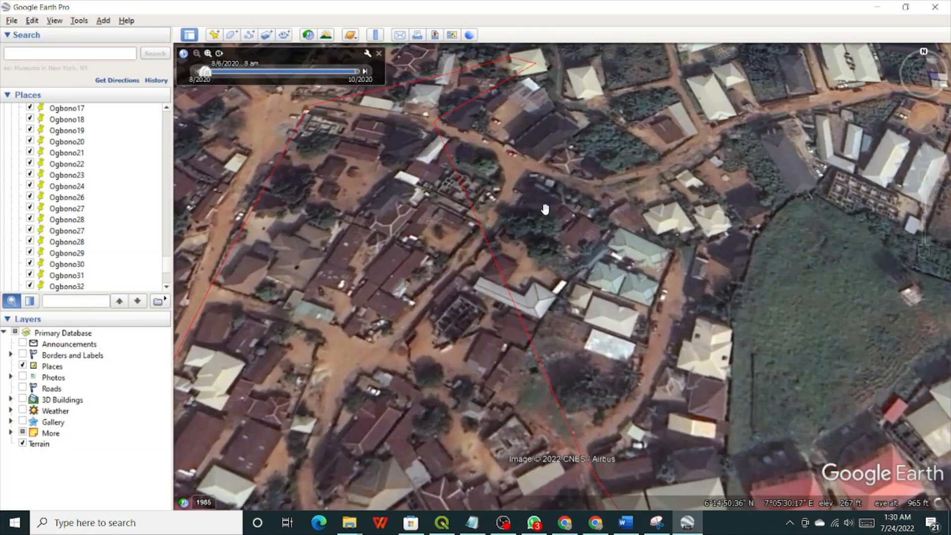
drag(545, 209, 541, 226)
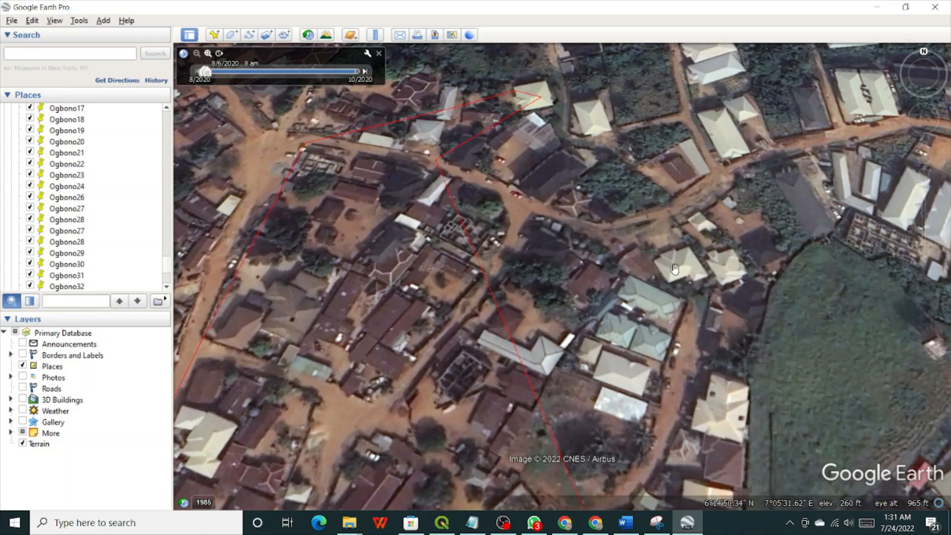
drag(699, 324, 632, 209)
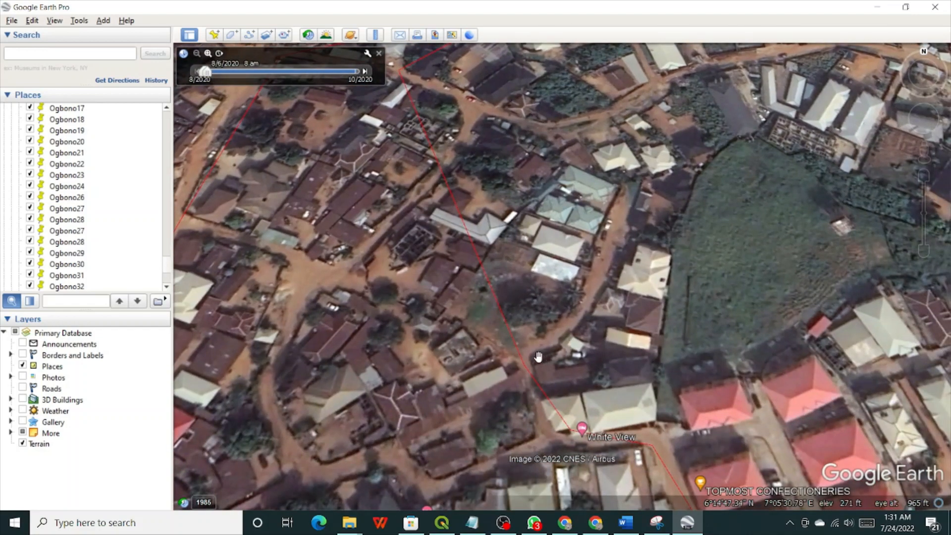
drag(531, 363, 501, 199)
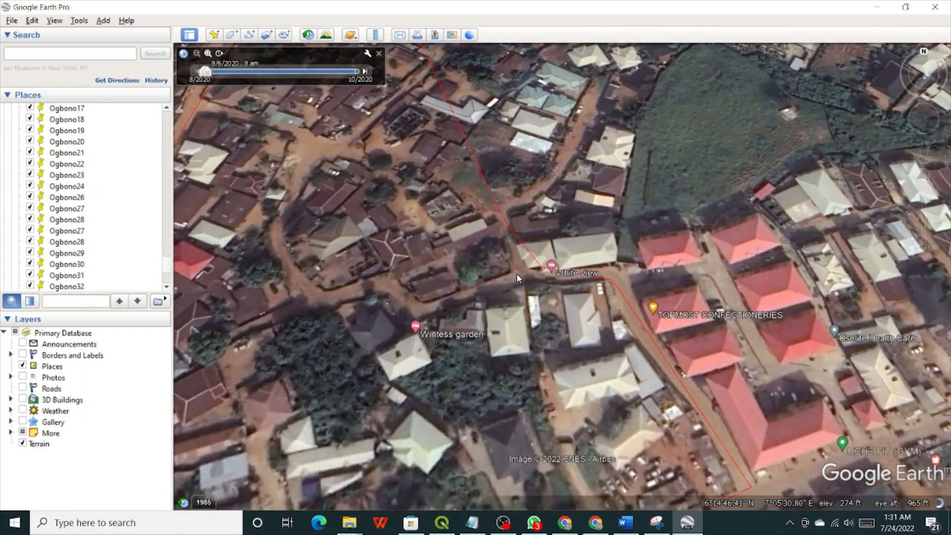
drag(653, 346, 647, 282)
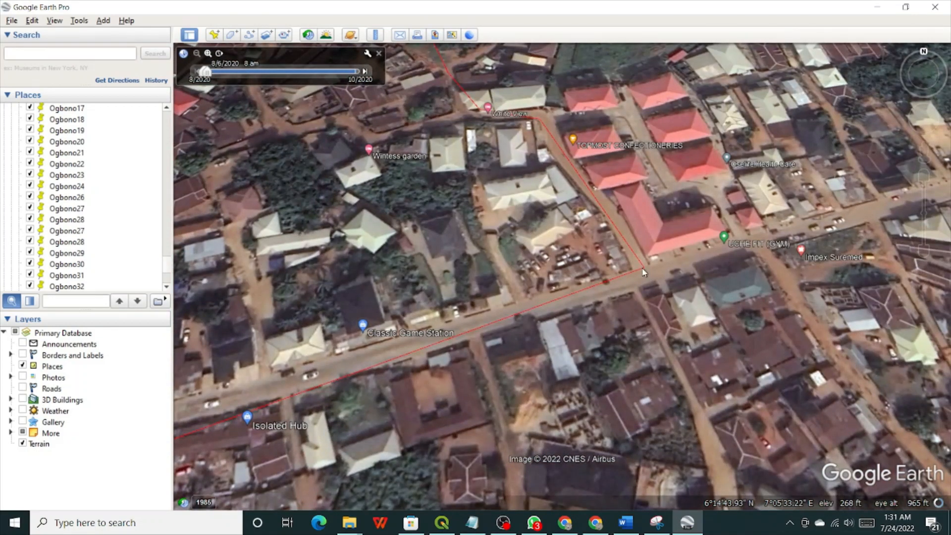
drag(391, 345, 661, 289)
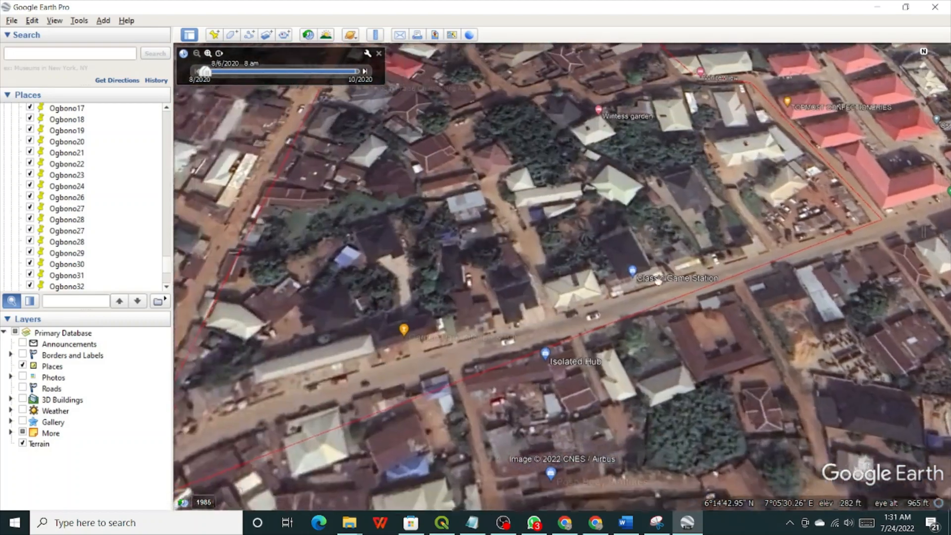
drag(227, 419, 562, 320)
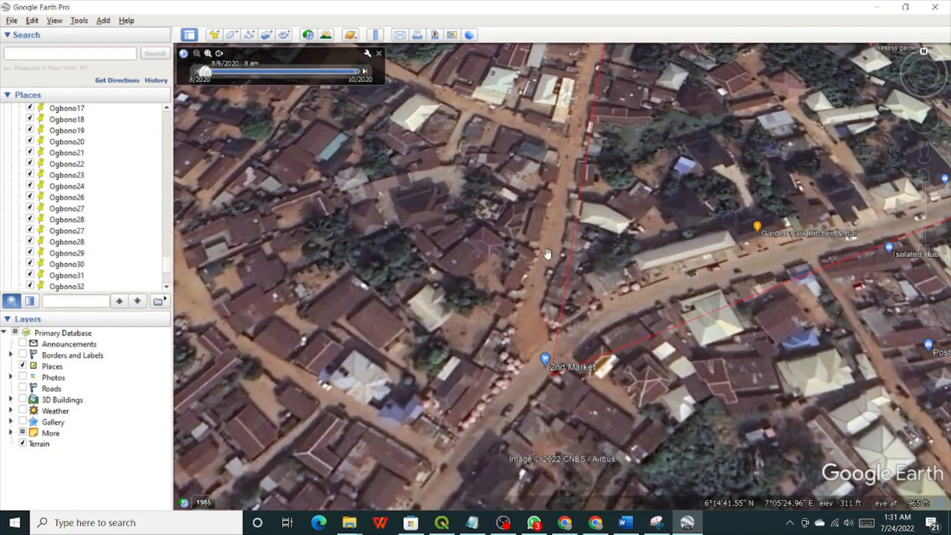
drag(548, 207, 457, 442)
drag(496, 212, 431, 386)
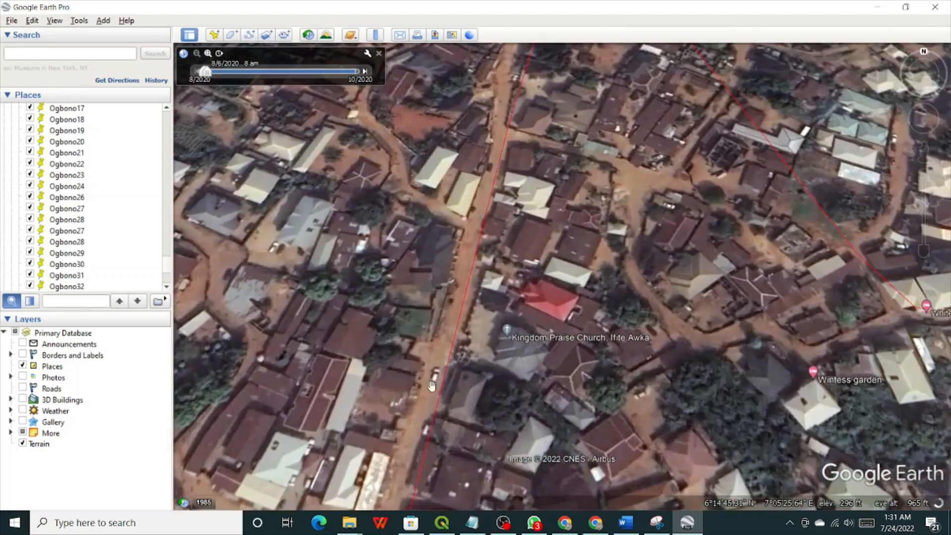
drag(495, 152, 489, 457)
drag(520, 162, 496, 218)
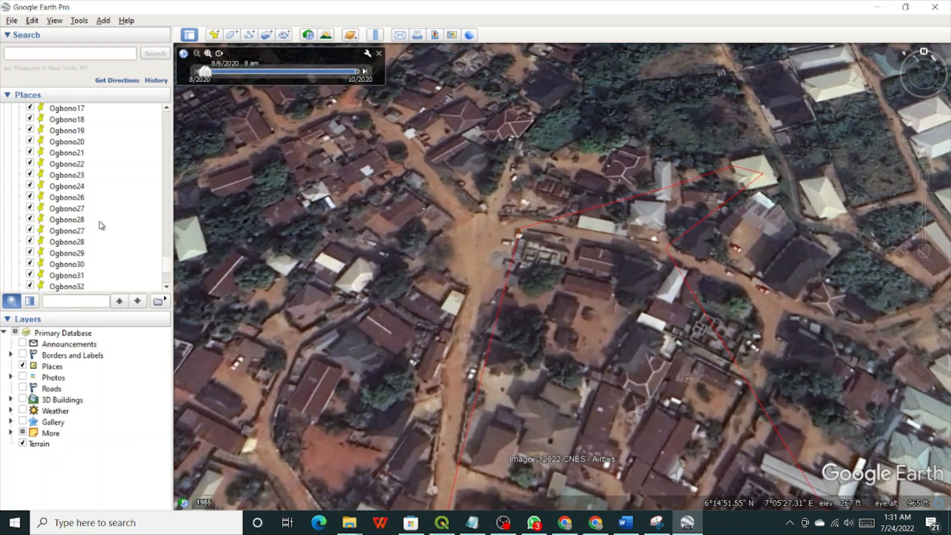
scroll(101, 225, up, 10)
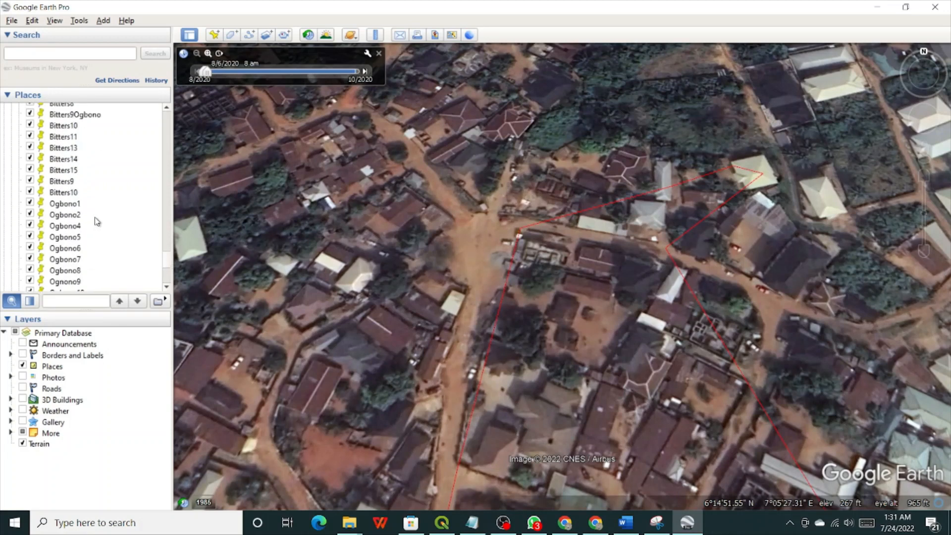
scroll(98, 221, up, 10)
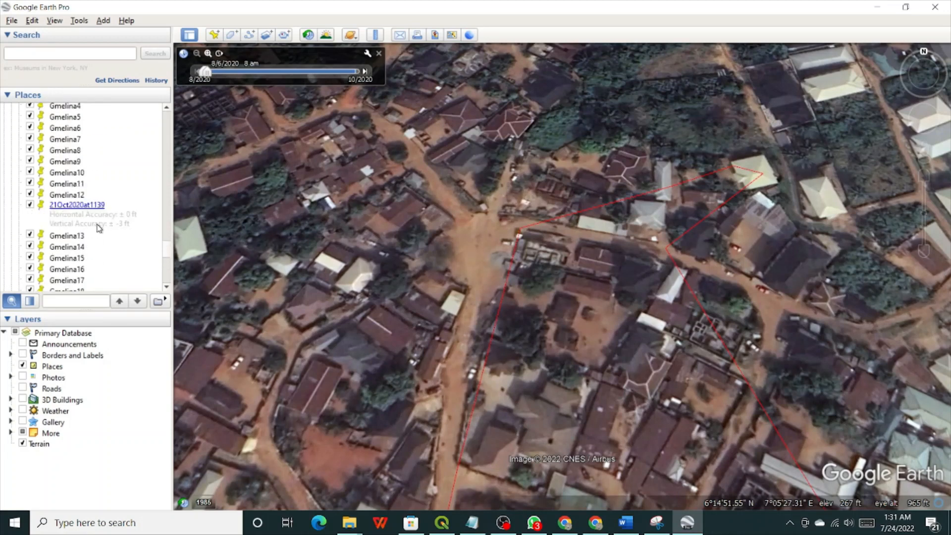
scroll(91, 219, up, 10)
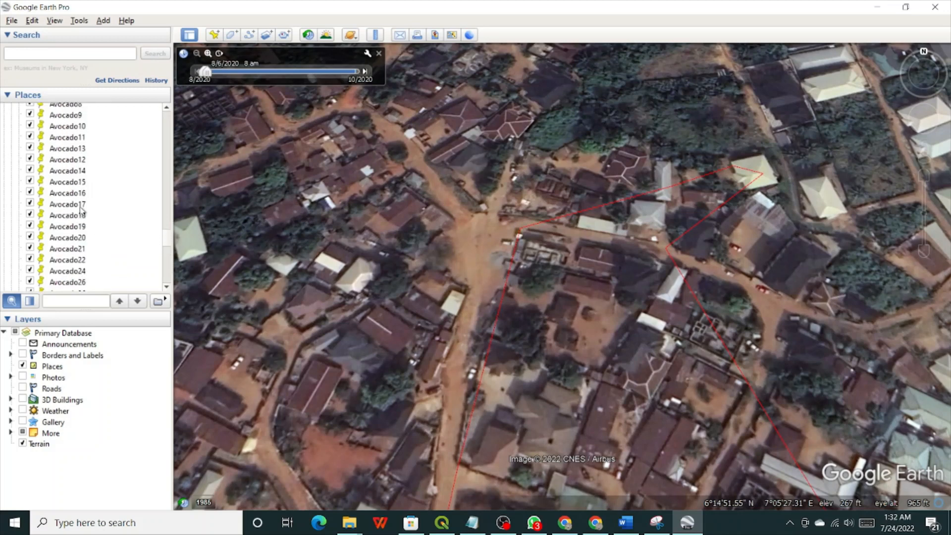
scroll(82, 210, up, 10)
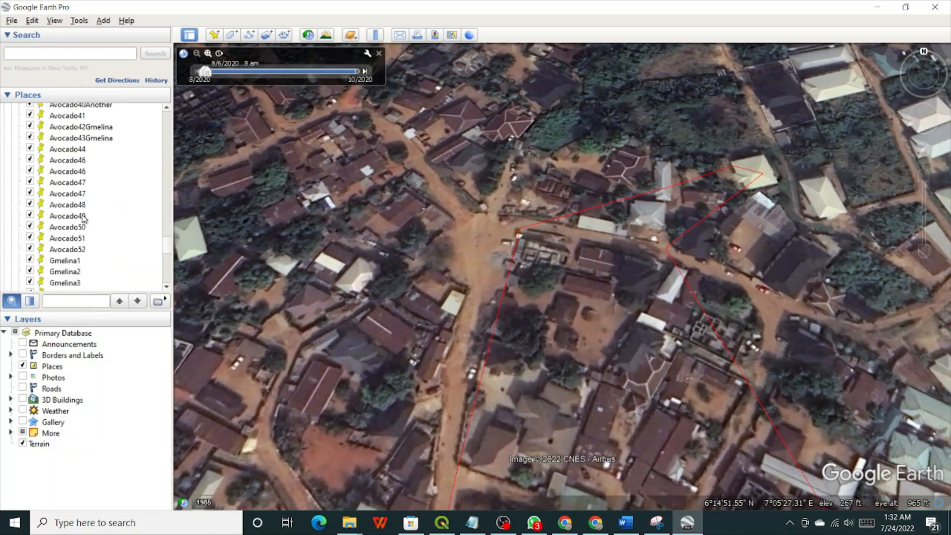
scroll(82, 217, down, 10)
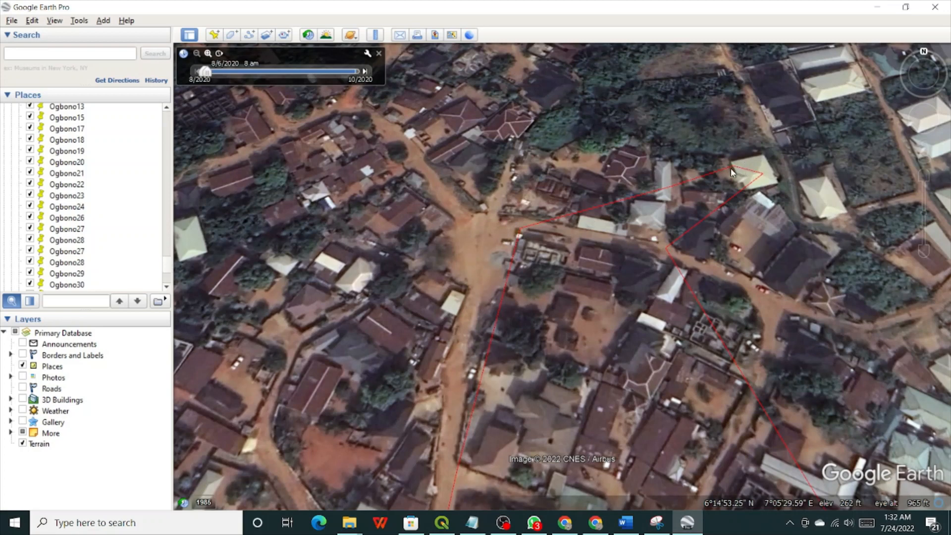
Reopen the Ifite_Area balloon showing id 1, then right-click Ifite_Area.kml under Temporary Places.
click(694, 300)
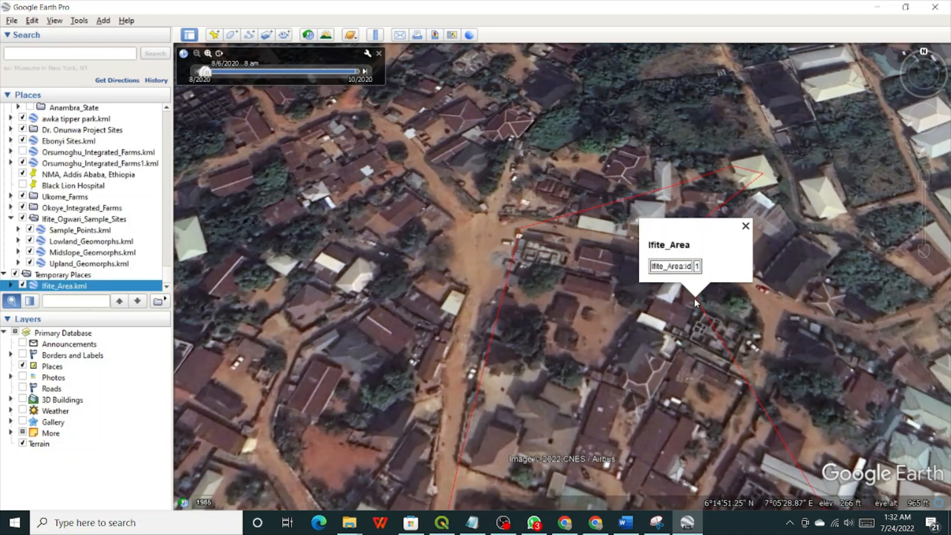
click(501, 171)
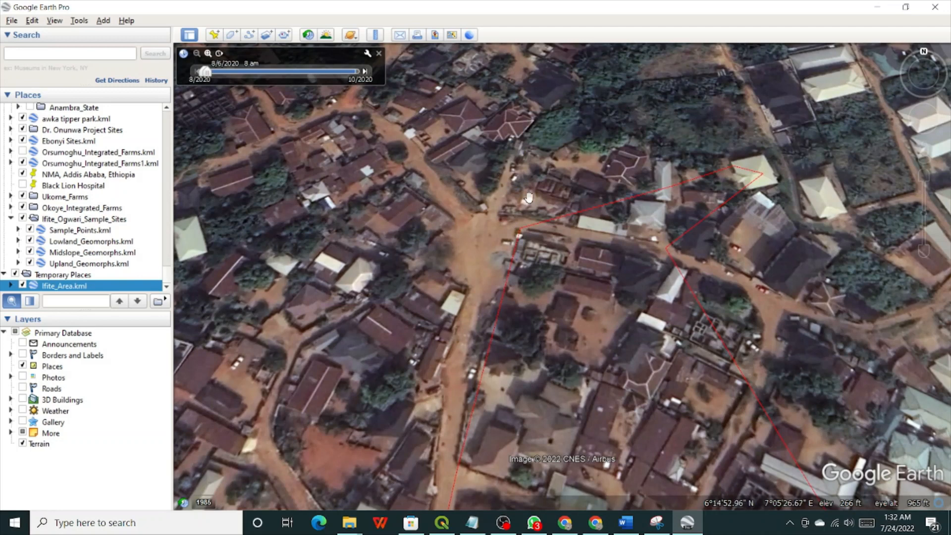
click(543, 224)
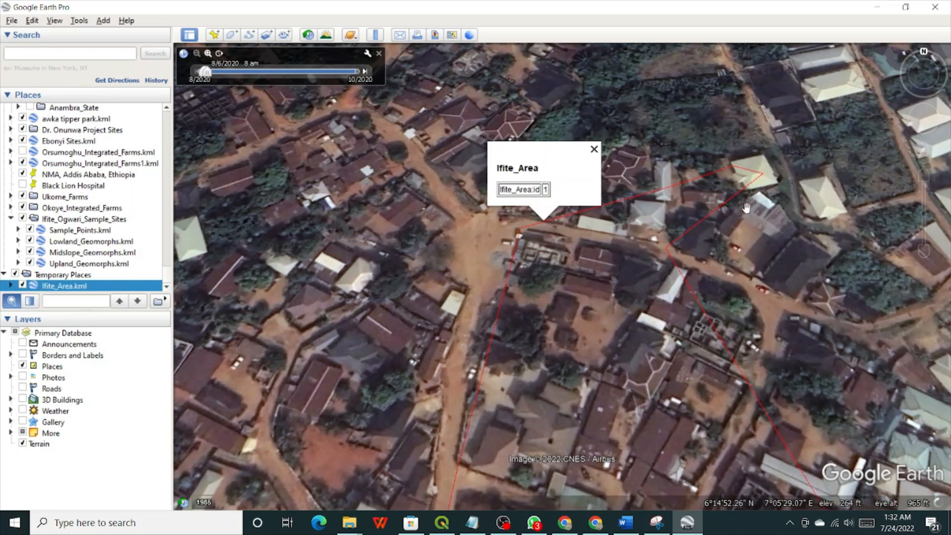
right_click(66, 290)
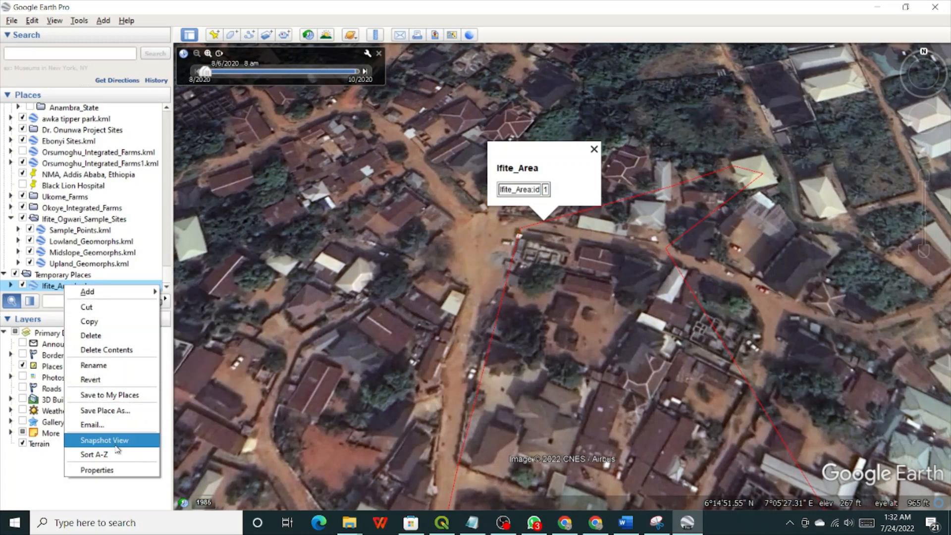
View Ifite_Area.kml properties, pan along the polygon's eastern side, then close the dialog unchanged.
click(97, 470)
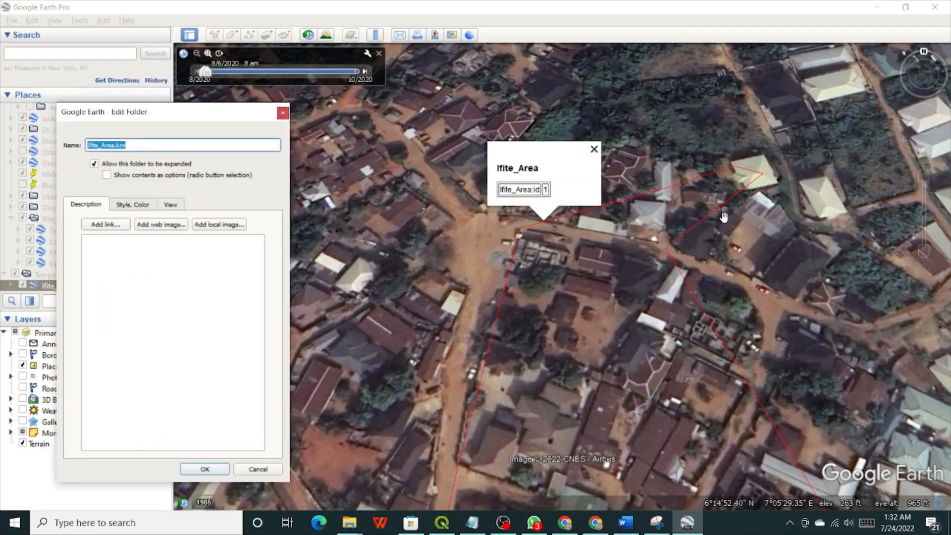
click(749, 184)
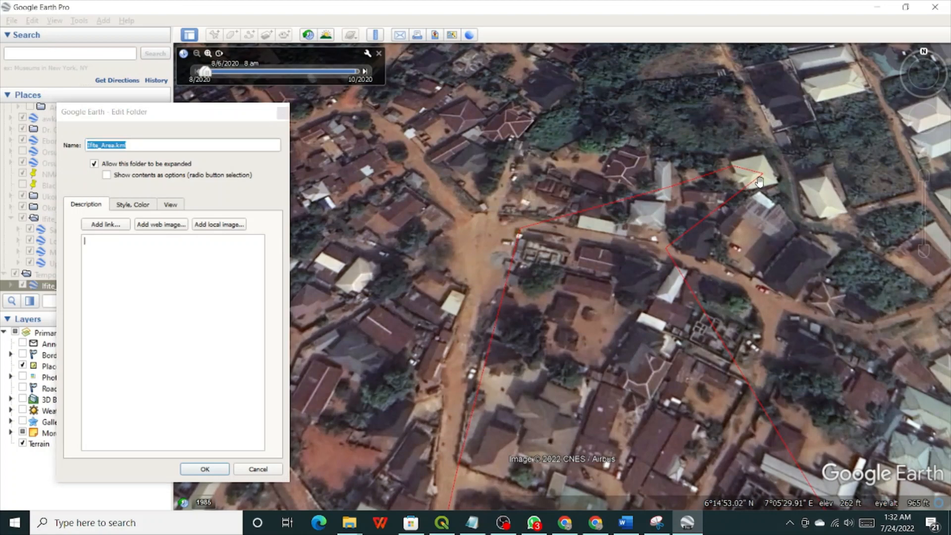
drag(758, 177, 750, 193)
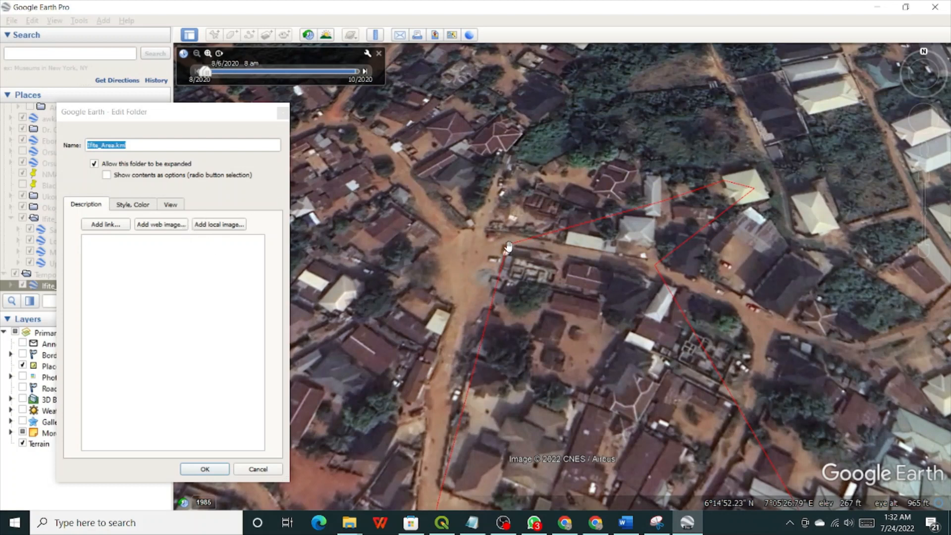
drag(702, 289, 607, 292)
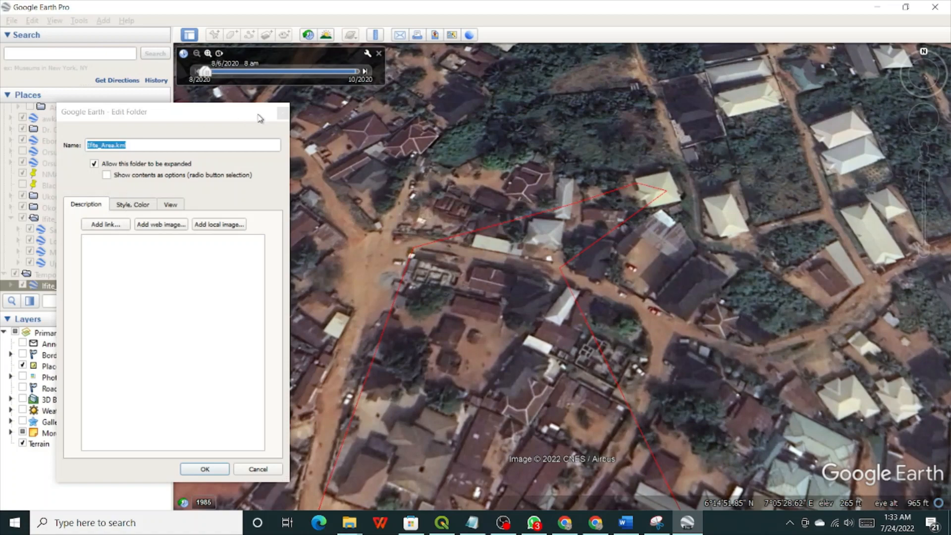
click(283, 113)
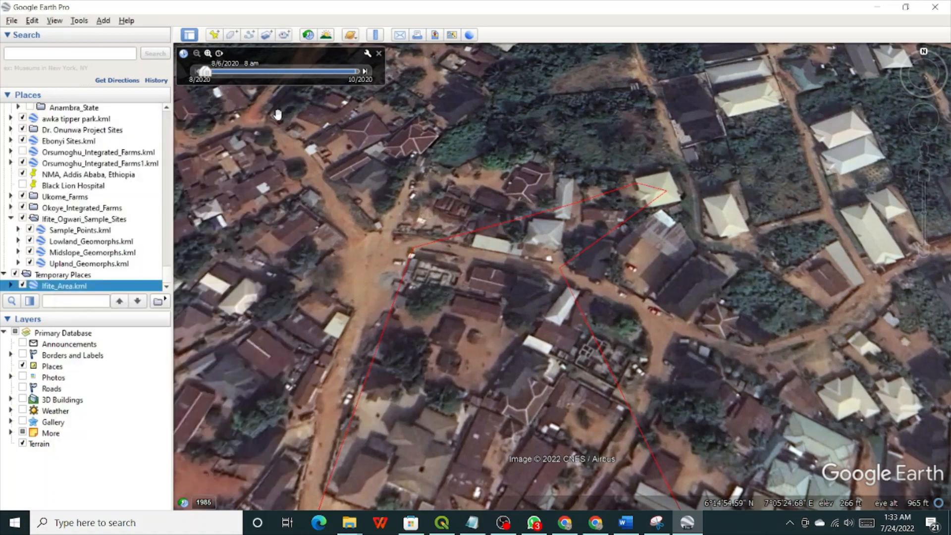
Dismiss the Ifite_Area.kml context menu without choosing anything and return to QGIS.
right_click(78, 287)
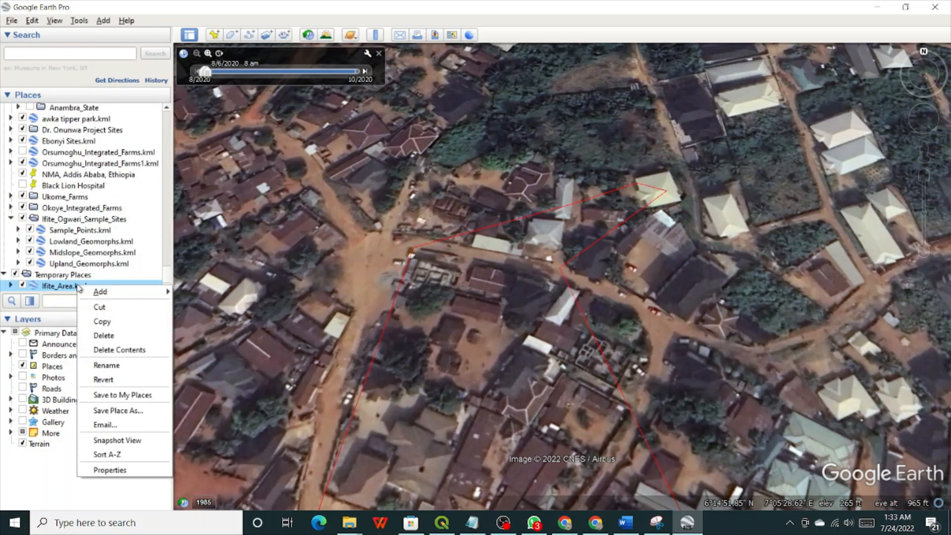
mouse_move(93, 290)
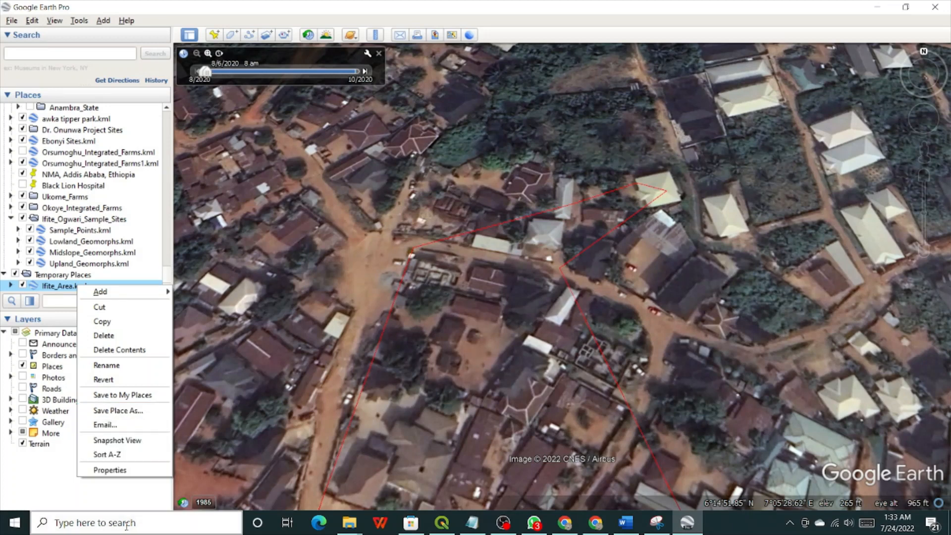
click(125, 507)
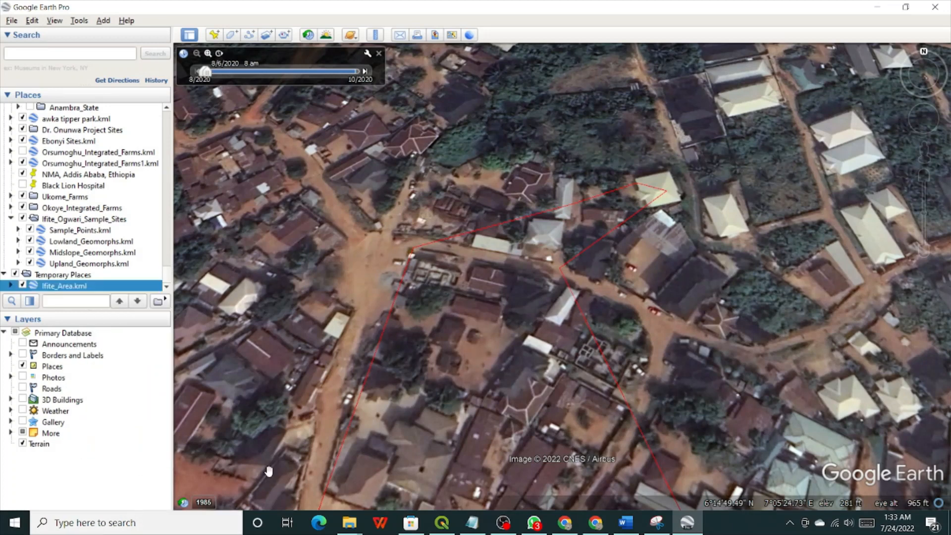
click(444, 522)
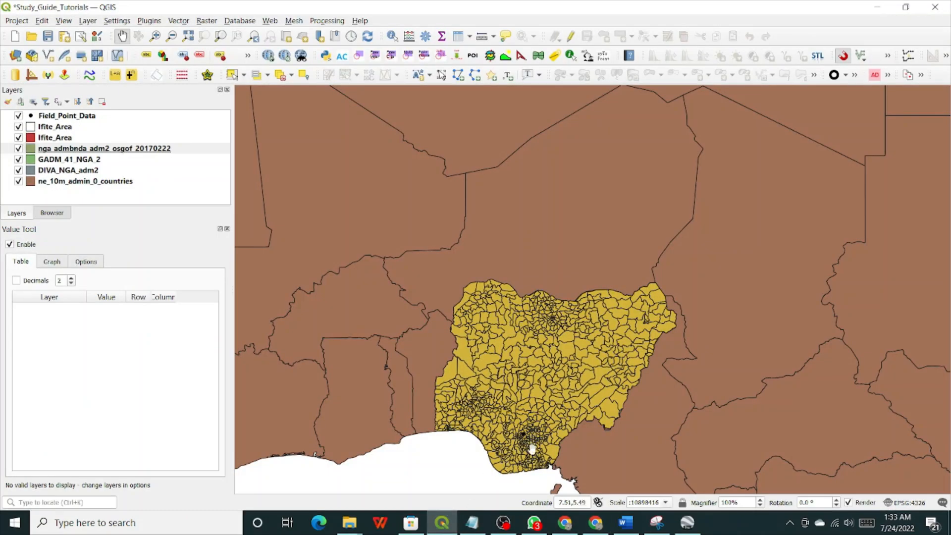
Zoom from the country-wide map to the Ifite_Area polygon with Sites 1–11, and select its layer.
scroll(520, 458, up, 4)
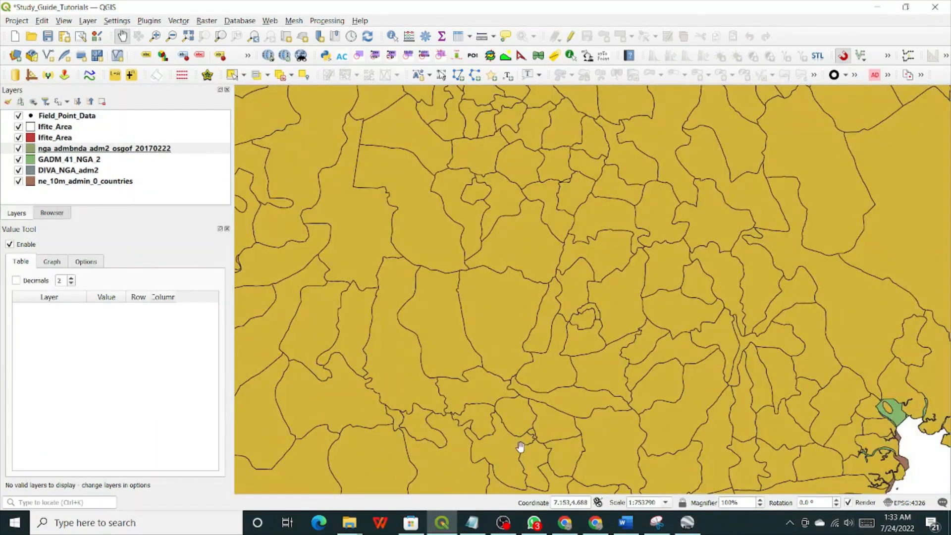
drag(540, 405, 607, 344)
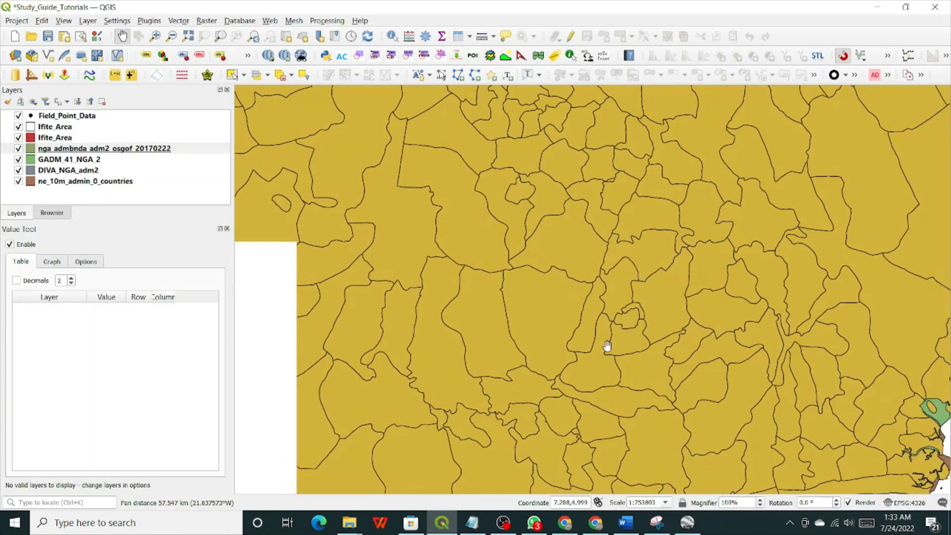
drag(554, 241, 539, 391)
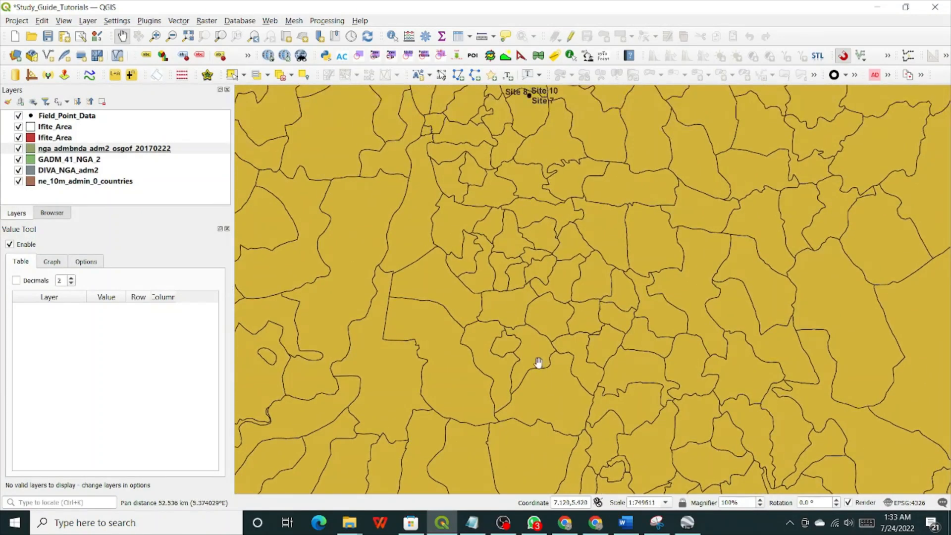
drag(594, 137, 579, 356)
scroll(515, 317, up, 5)
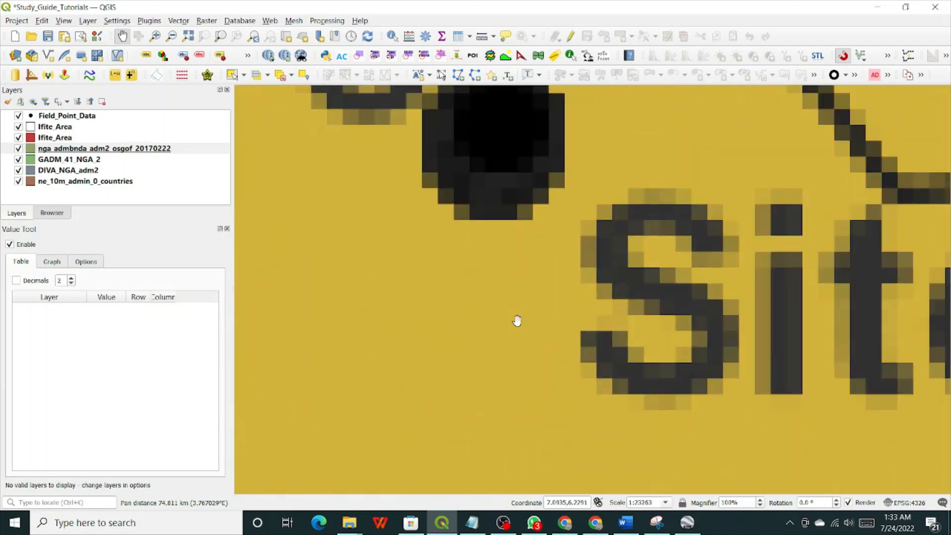
drag(515, 263, 523, 464)
scroll(473, 348, up, 5)
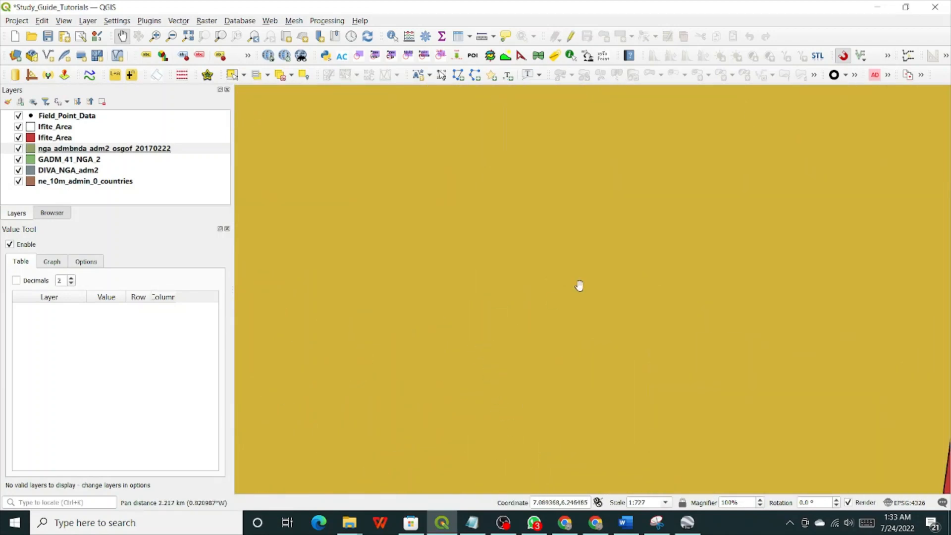
drag(712, 278, 549, 372)
scroll(696, 276, down, 2)
drag(757, 282, 536, 242)
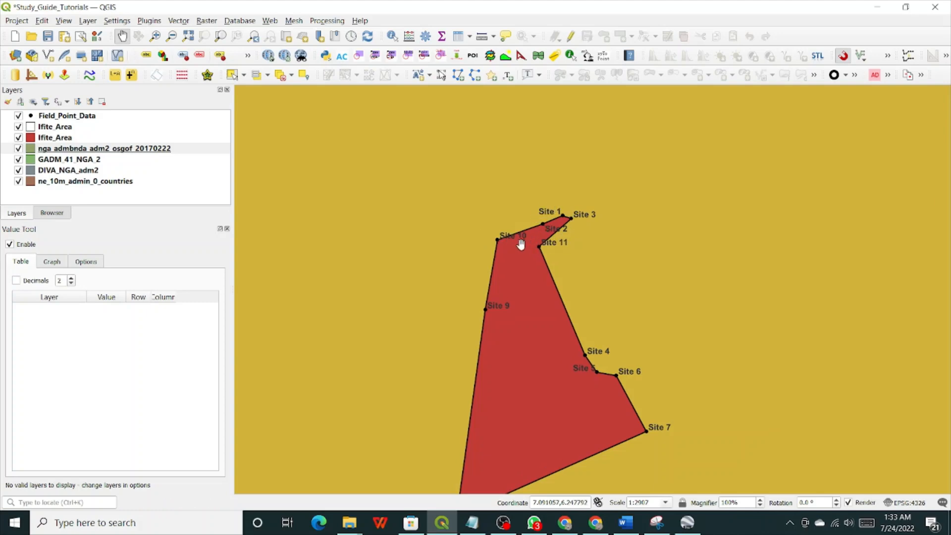
click(47, 138)
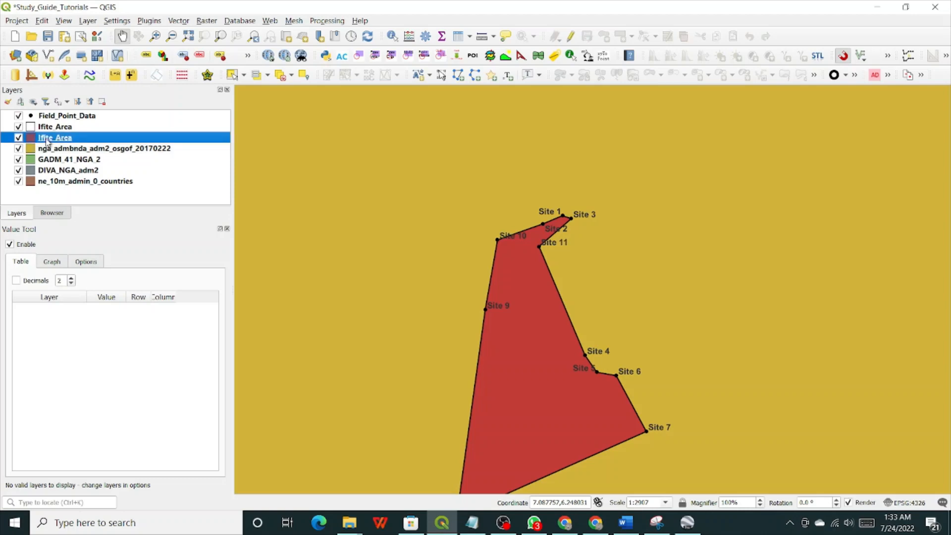
Turn on editing for the Ifite_Area layer with Add Polygon Feature active, zoomed in near Site 1.
right_click(47, 140)
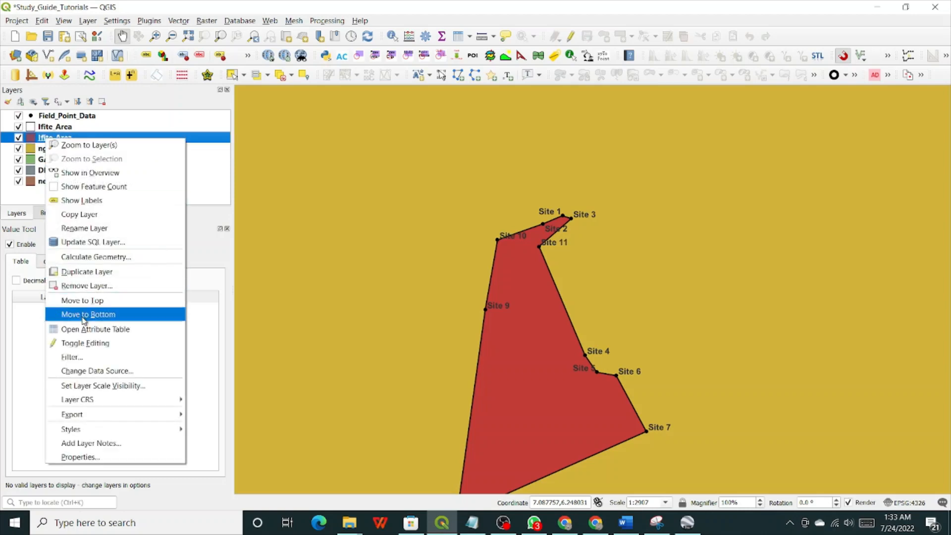
click(74, 346)
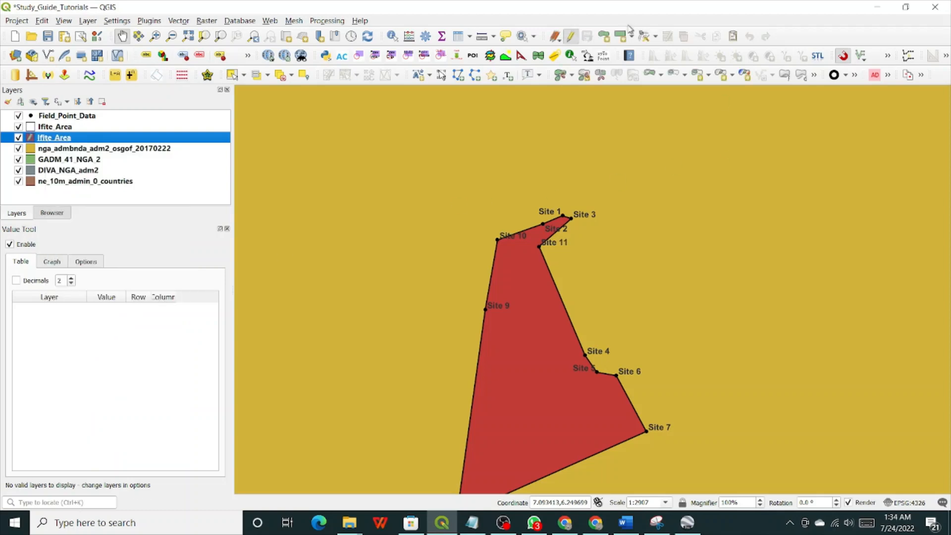
click(605, 37)
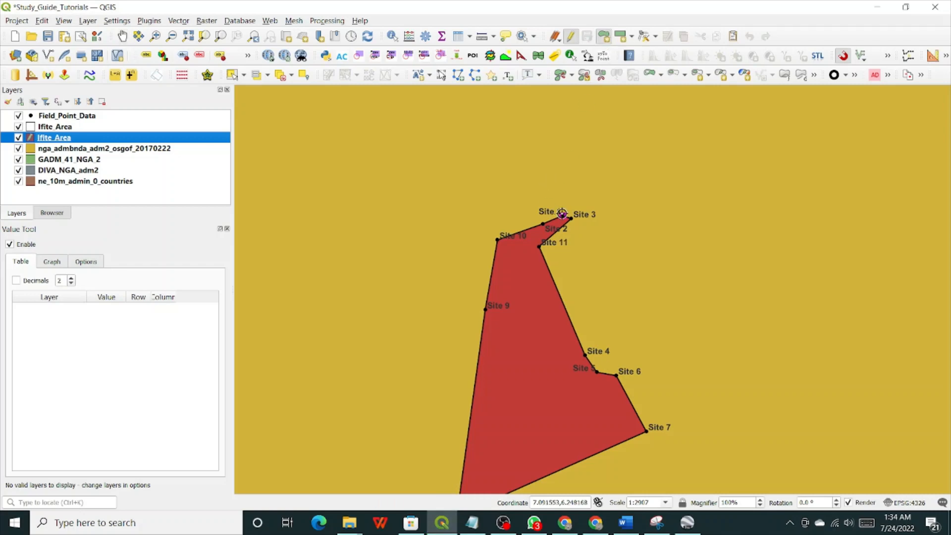
scroll(559, 216, up, 2)
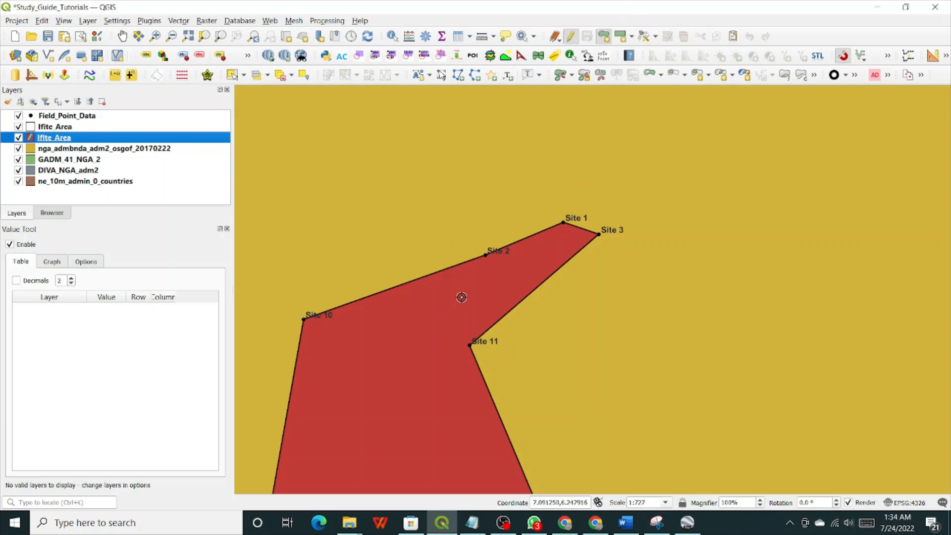
With the Vertex Tool, delete the polygon vertices at Sites 1, 3 and 2.
click(644, 36)
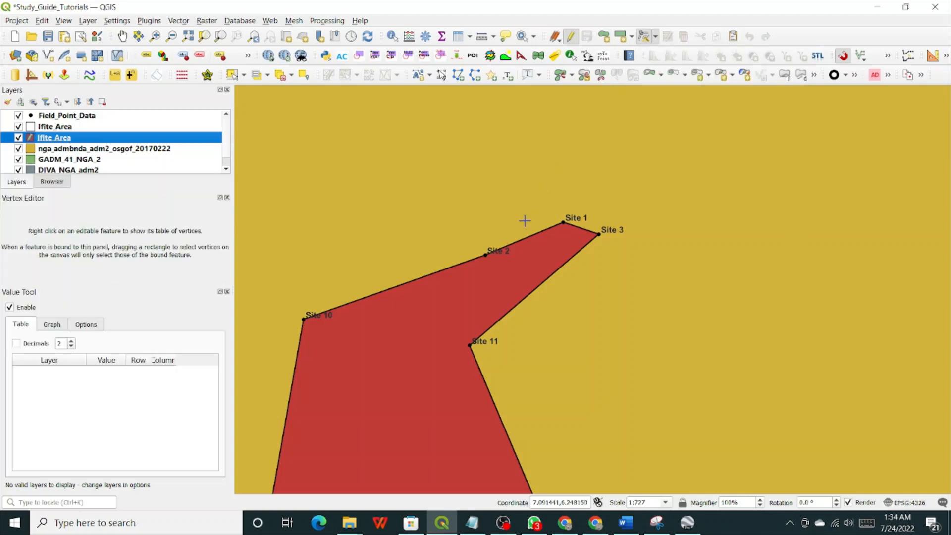
click(563, 223)
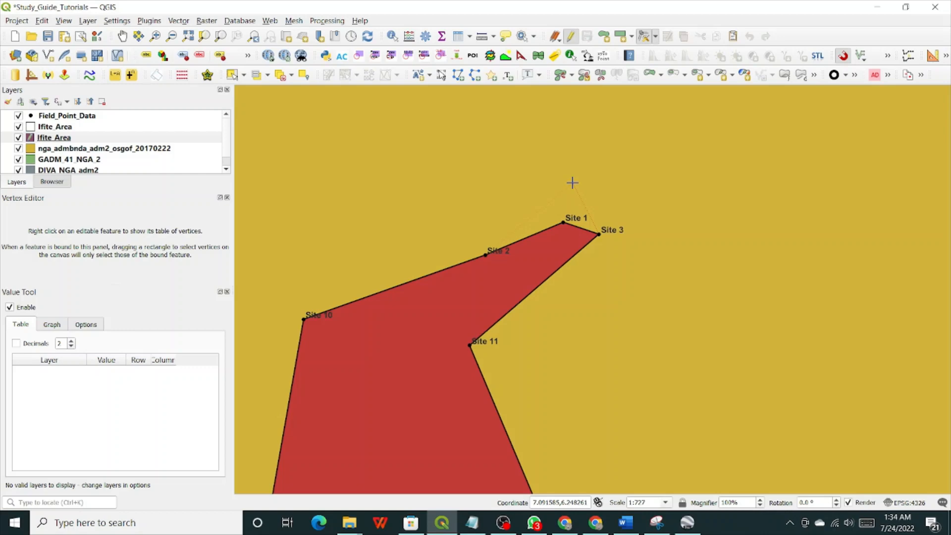
key(Delete)
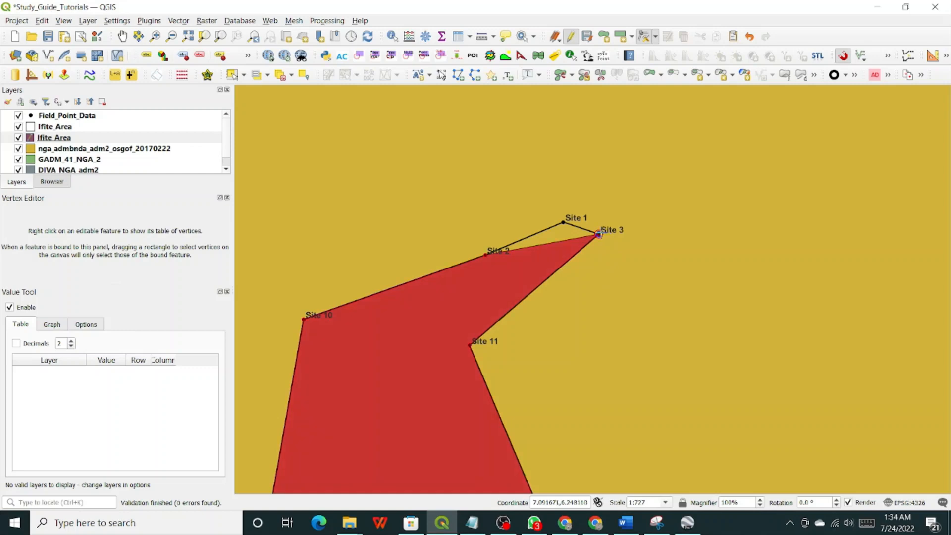
key(Delete)
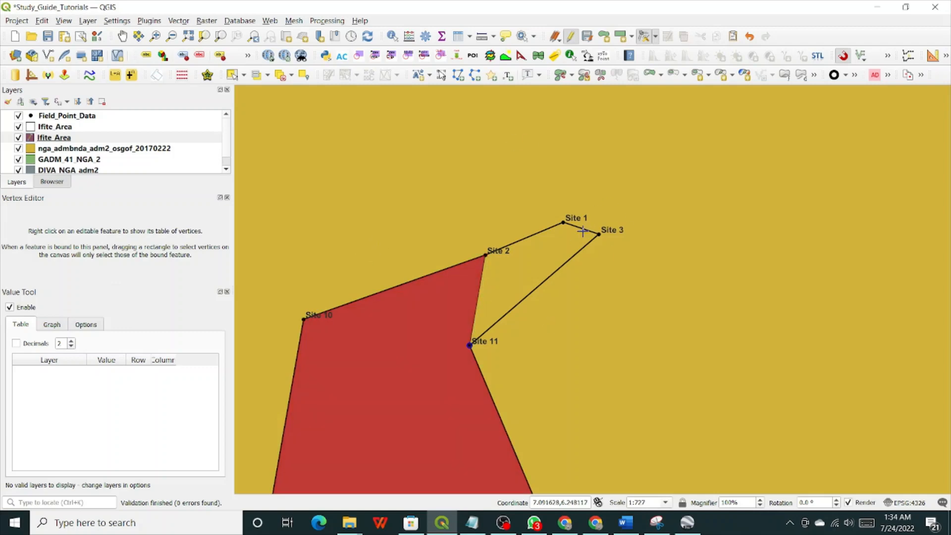
click(485, 252)
key(Delete)
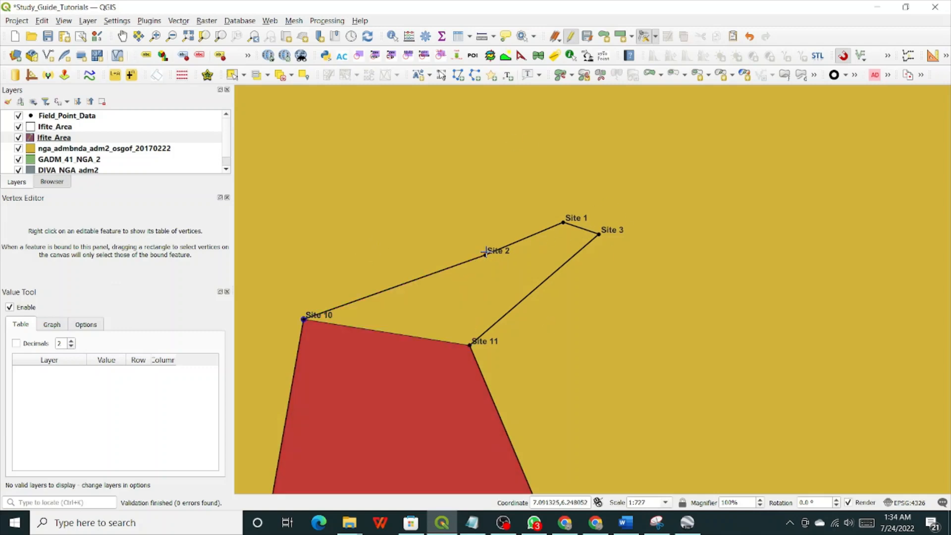
scroll(666, 289, down, 3)
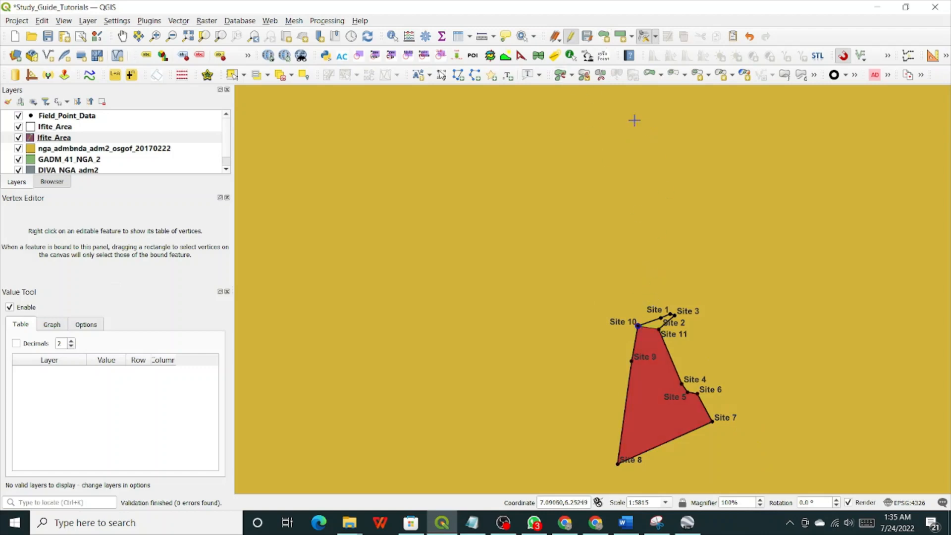
Save the Ifite_Area edits, leave edit mode, and recentre the map around Sites 1–3.
click(590, 37)
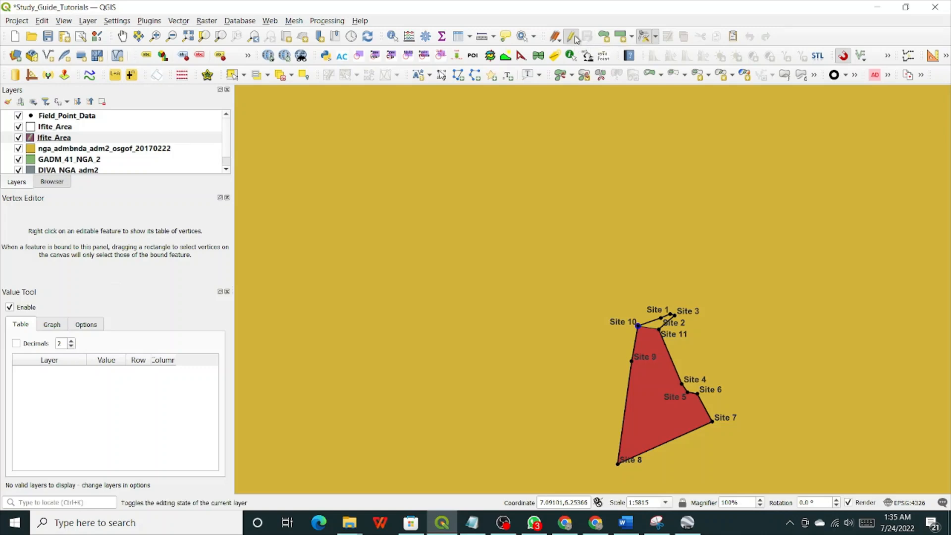
click(572, 38)
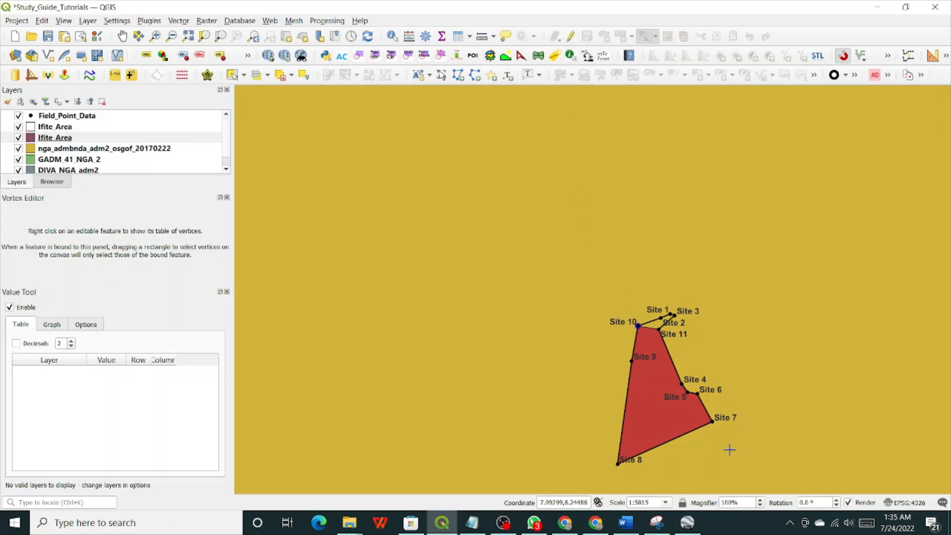
click(123, 36)
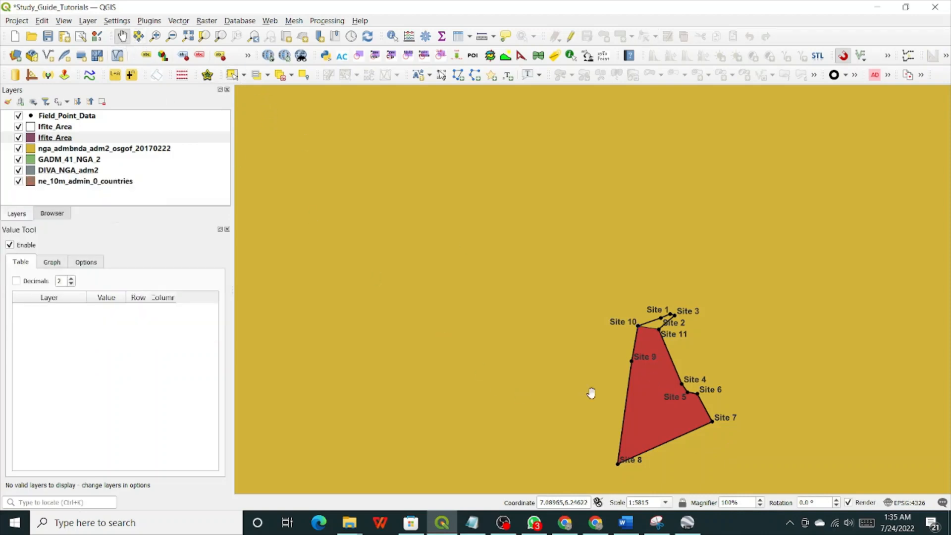
drag(599, 394, 441, 335)
scroll(440, 336, up, 2)
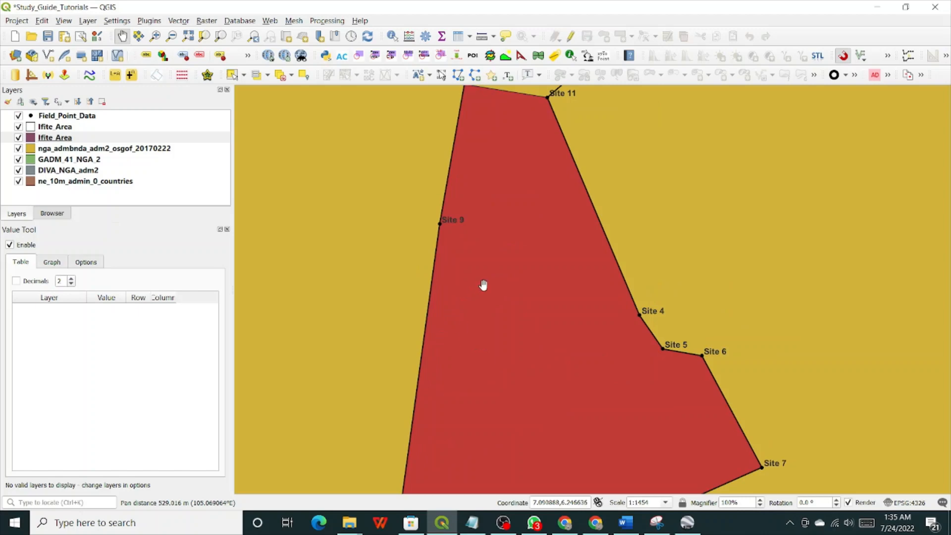
scroll(483, 286, down, 2)
scroll(499, 242, up, 2)
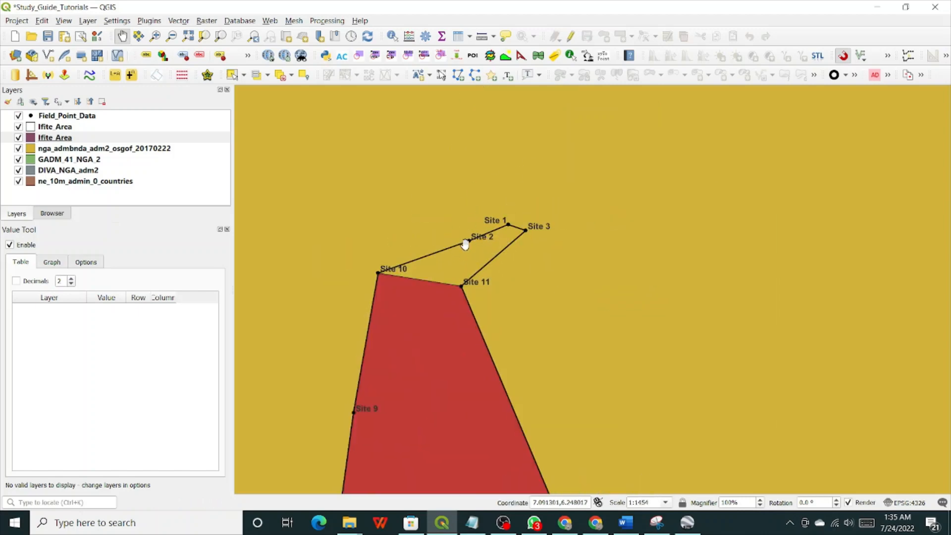
click(54, 138)
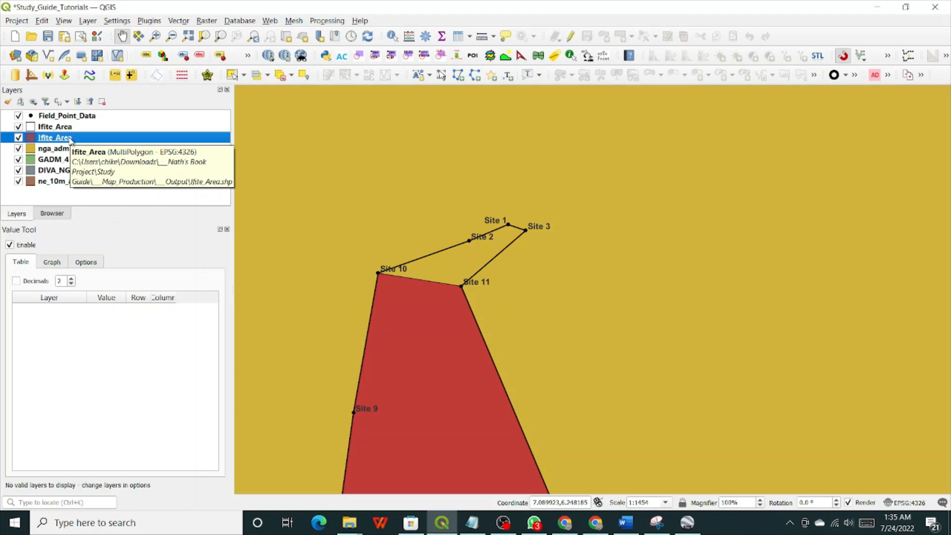
Switch from QGIS to Chrome showing the 'Coordinate of Ugwuoba' search (6.2533° N, 7.1595° E).
right_click(71, 140)
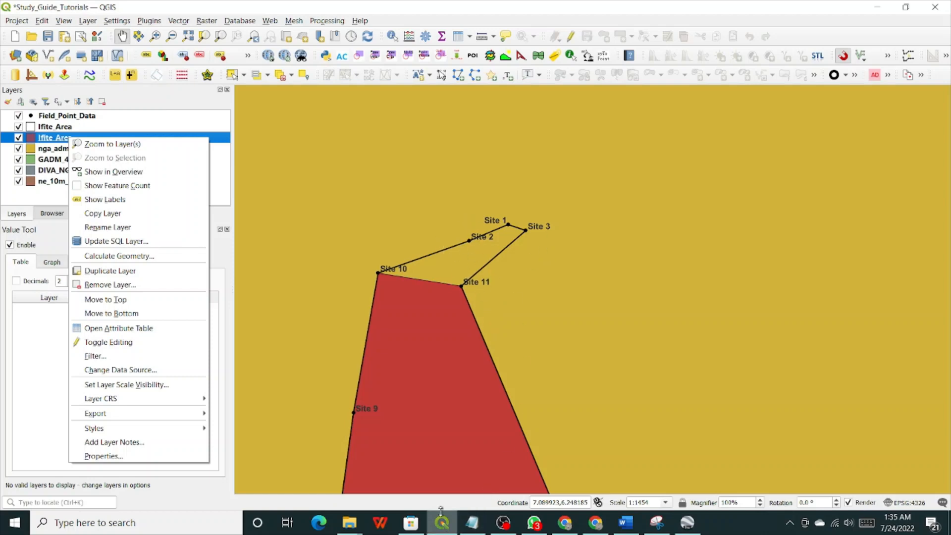
mouse_move(441, 522)
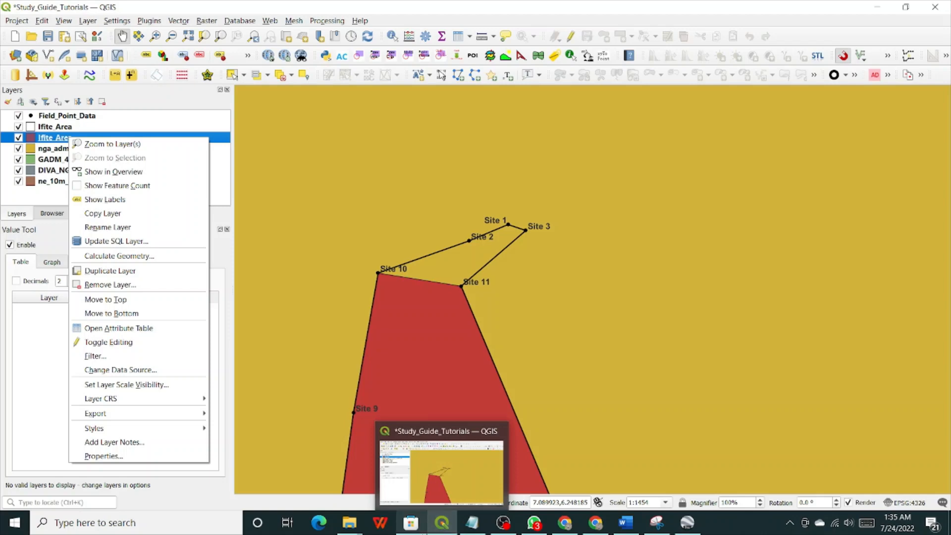
mouse_move(410, 523)
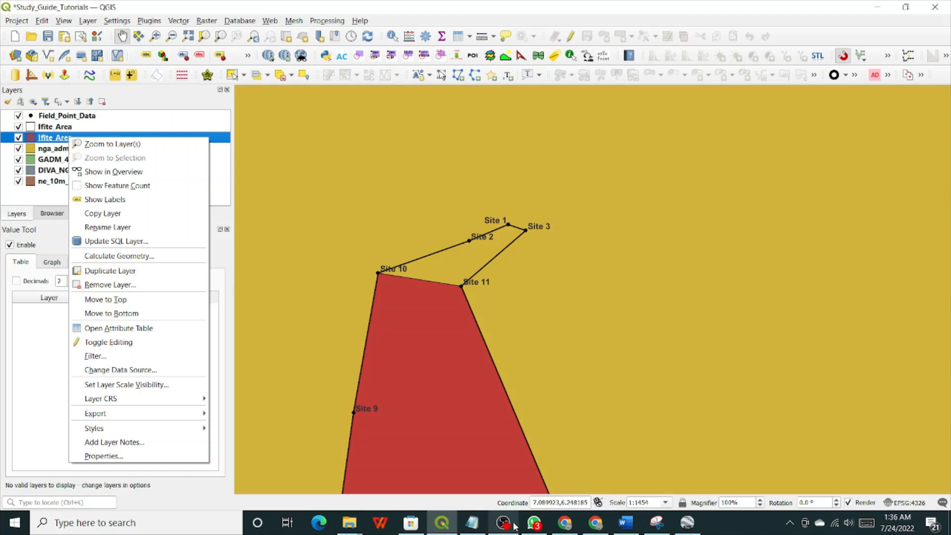
click(564, 522)
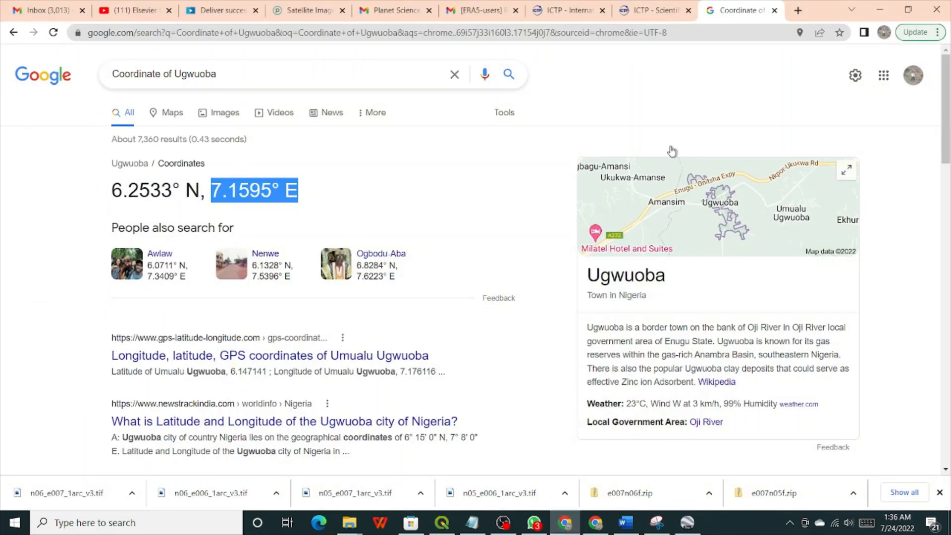
Search Google in a new Chrome tab for 'google earth pro download'.
click(796, 10)
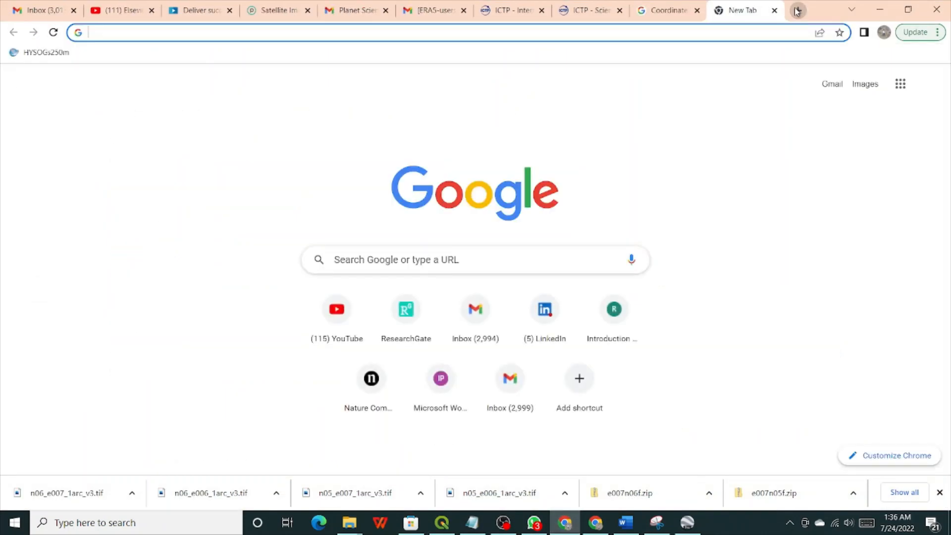
text(google earth)
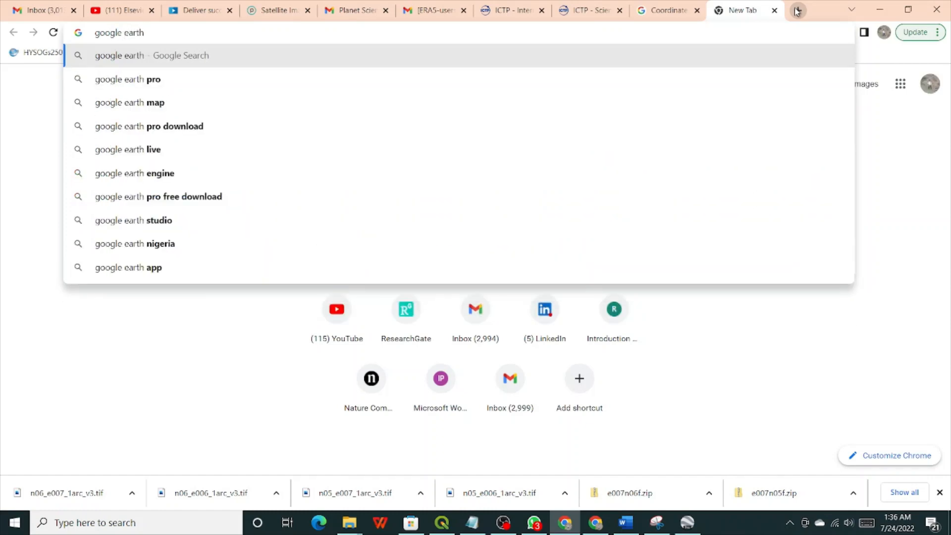
text( pro)
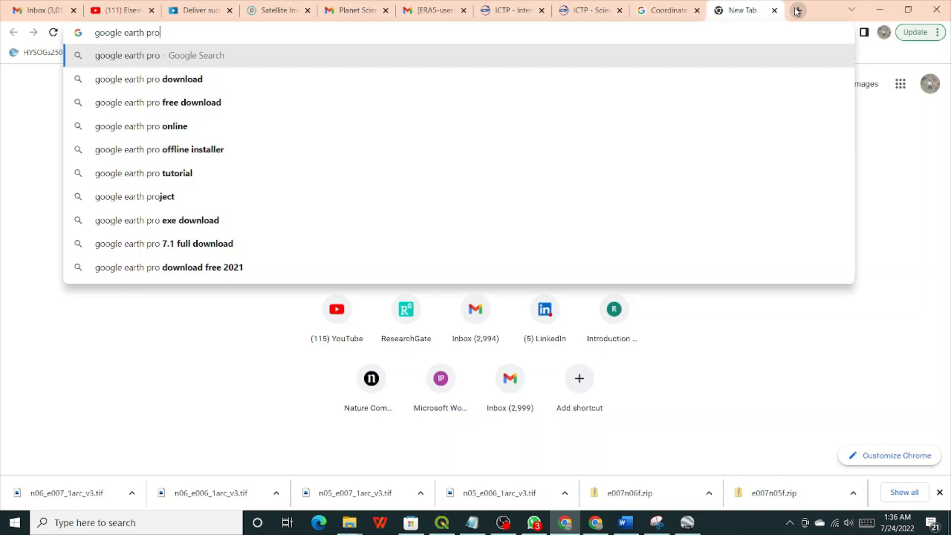
text( down)
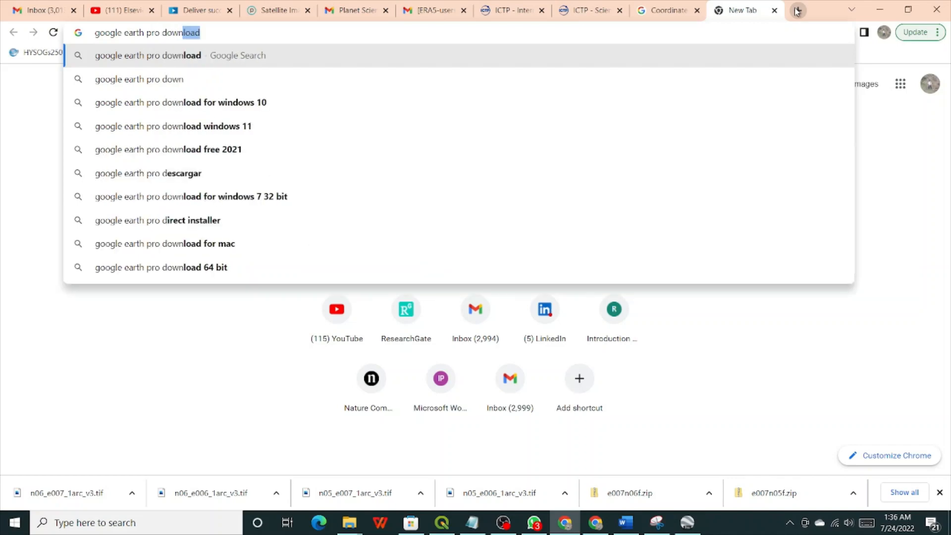
text(load)
key(Return)
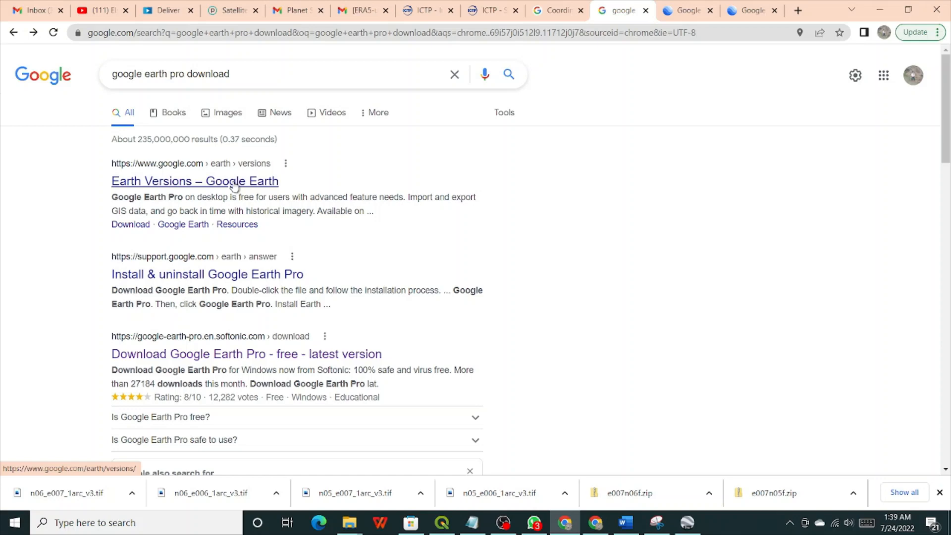
Go to the Earth Versions page's Earth Pro on desktop section and start its download.
click(234, 186)
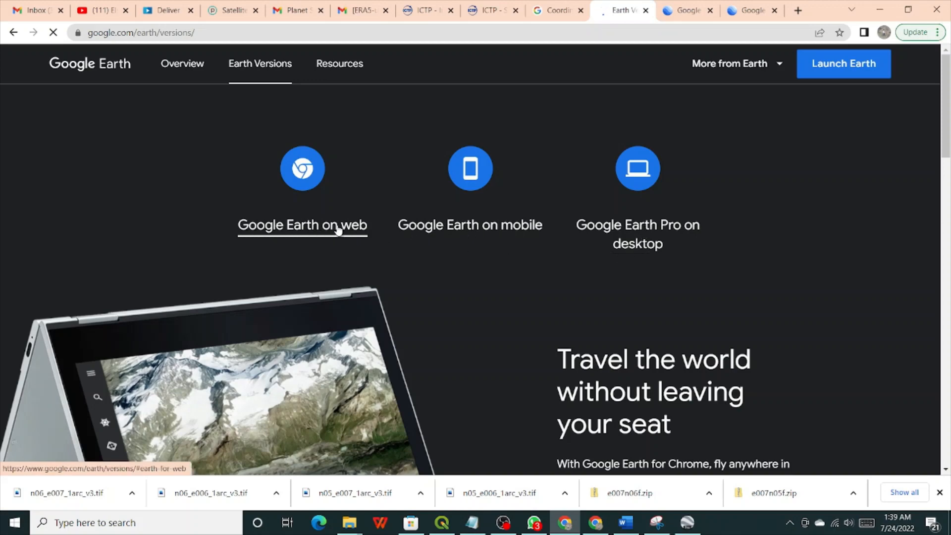
click(646, 229)
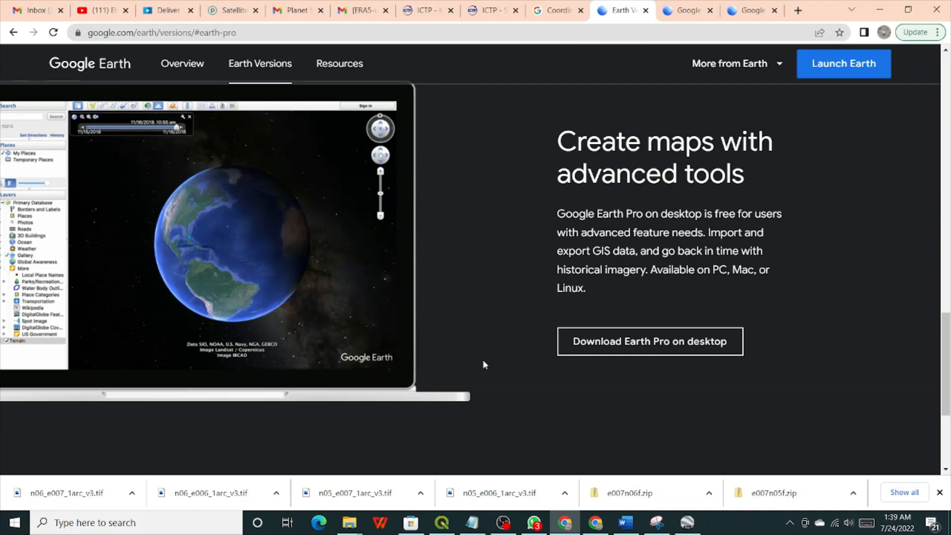
click(589, 347)
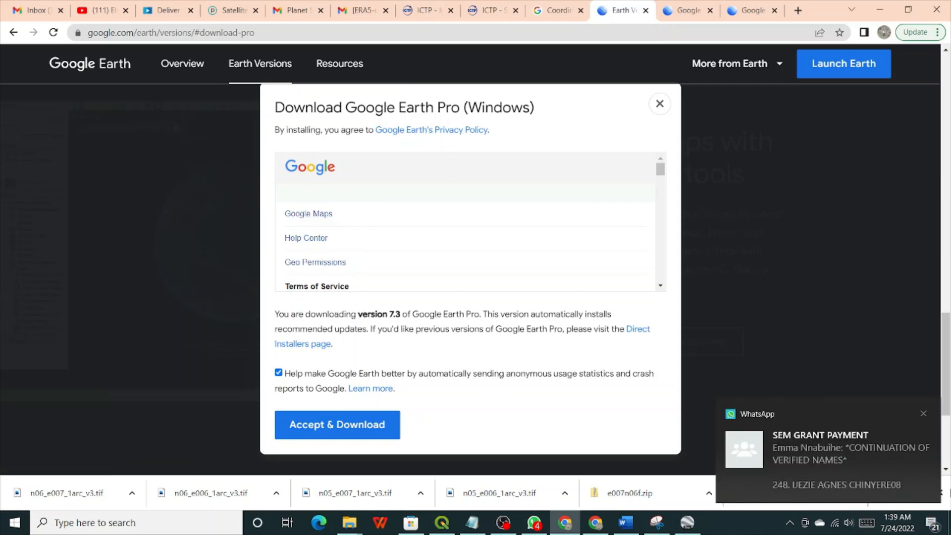
Dismiss the WhatsApp notification and accept the terms to download Google Earth Pro 7.3 for Windows.
click(923, 412)
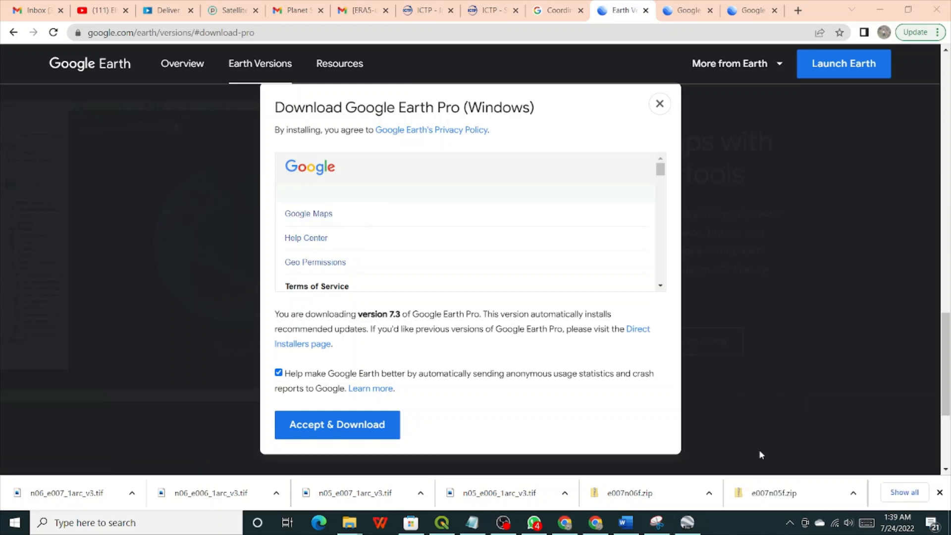
click(344, 432)
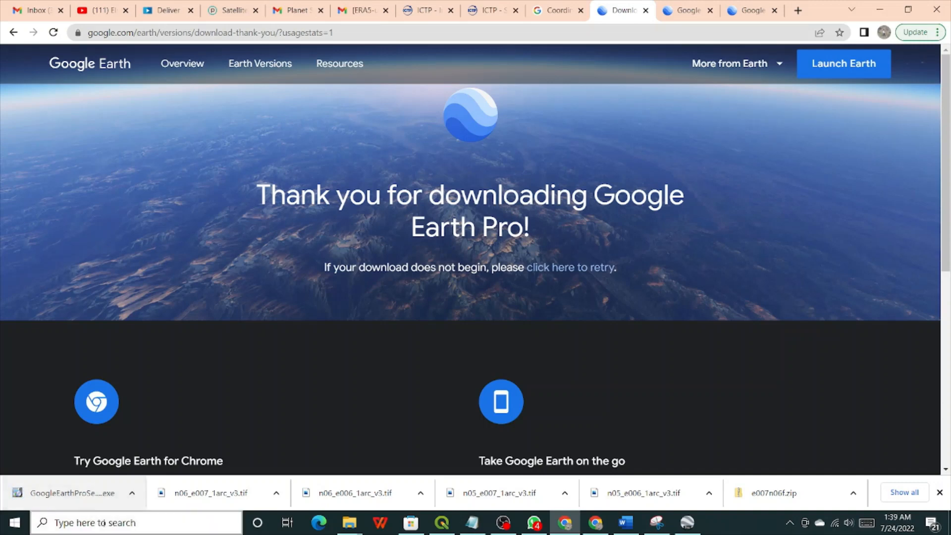
right_click(68, 495)
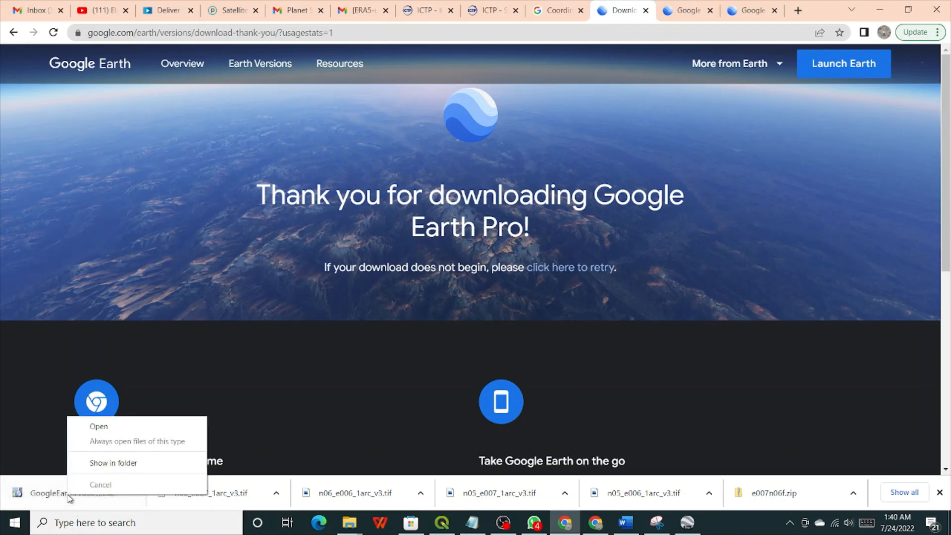
click(118, 462)
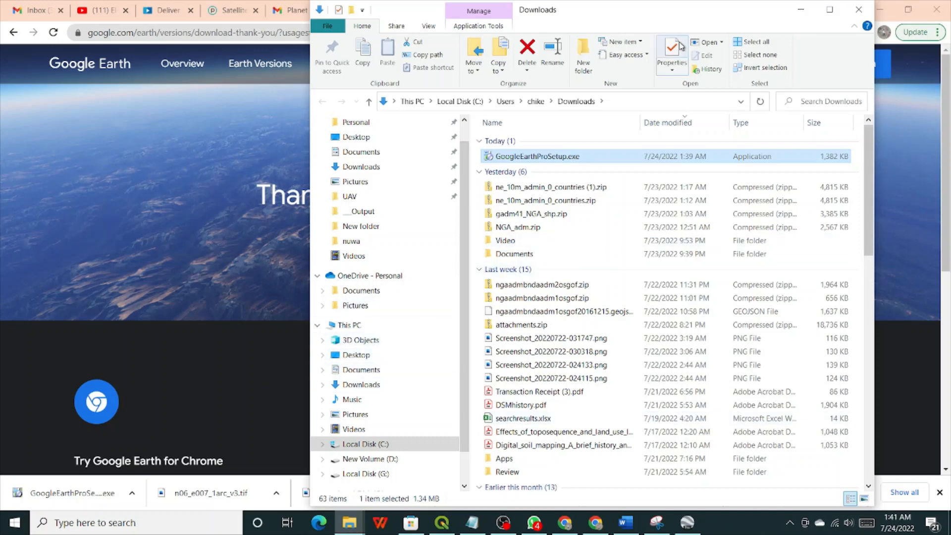
click(860, 10)
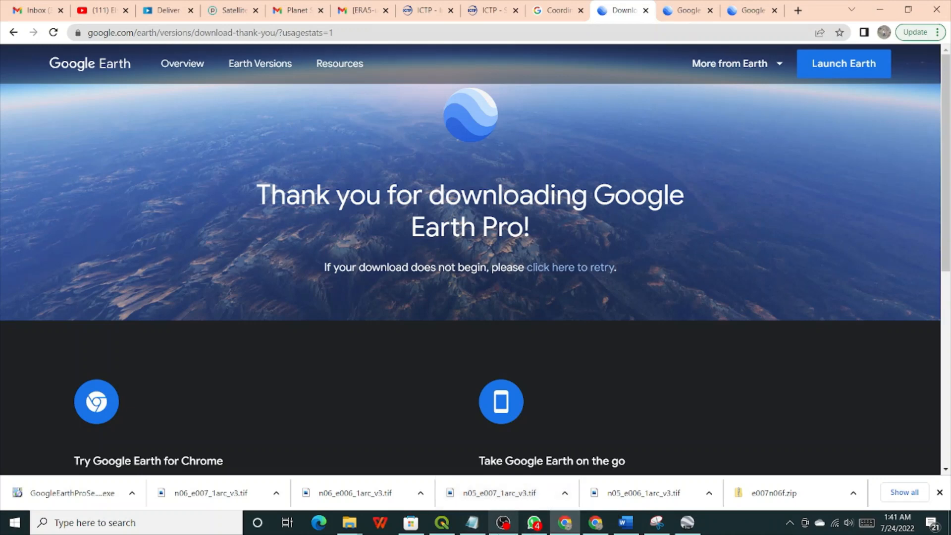
mouse_move(505, 525)
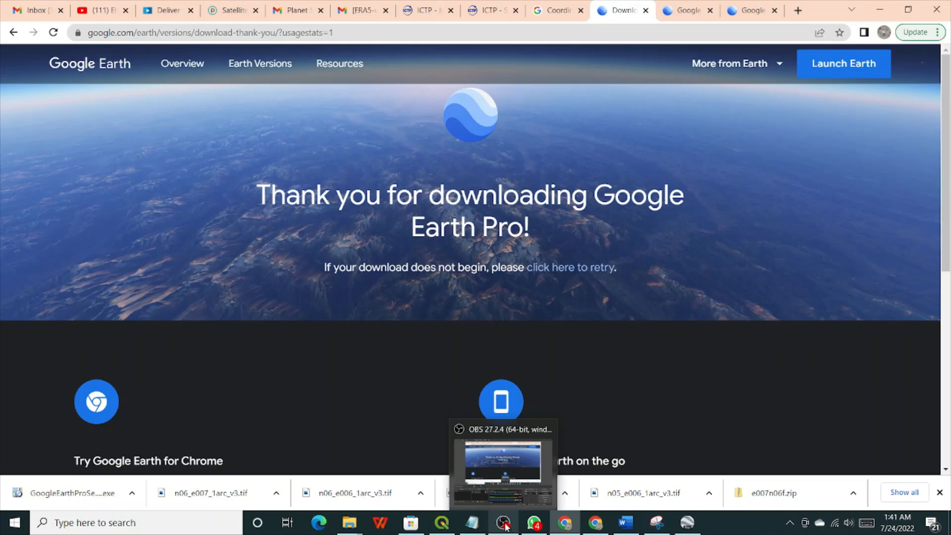
click(505, 524)
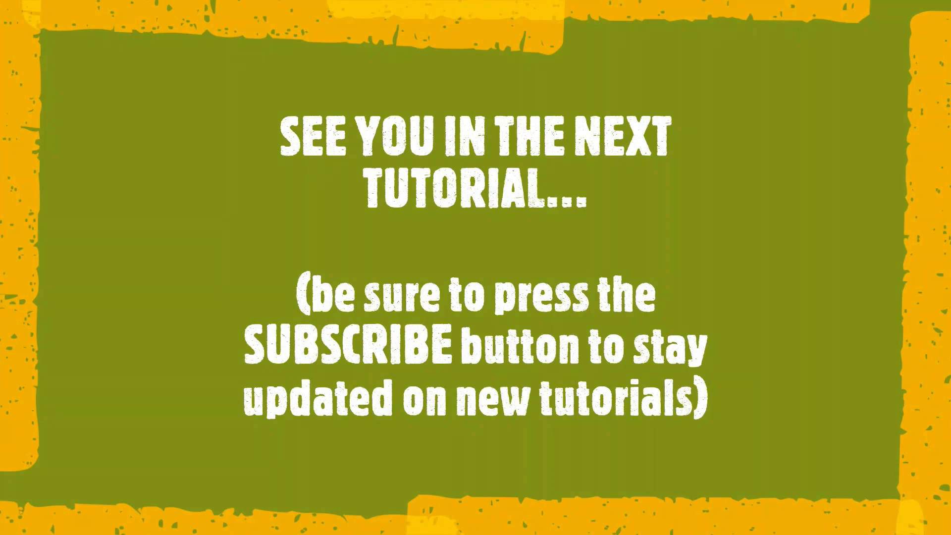